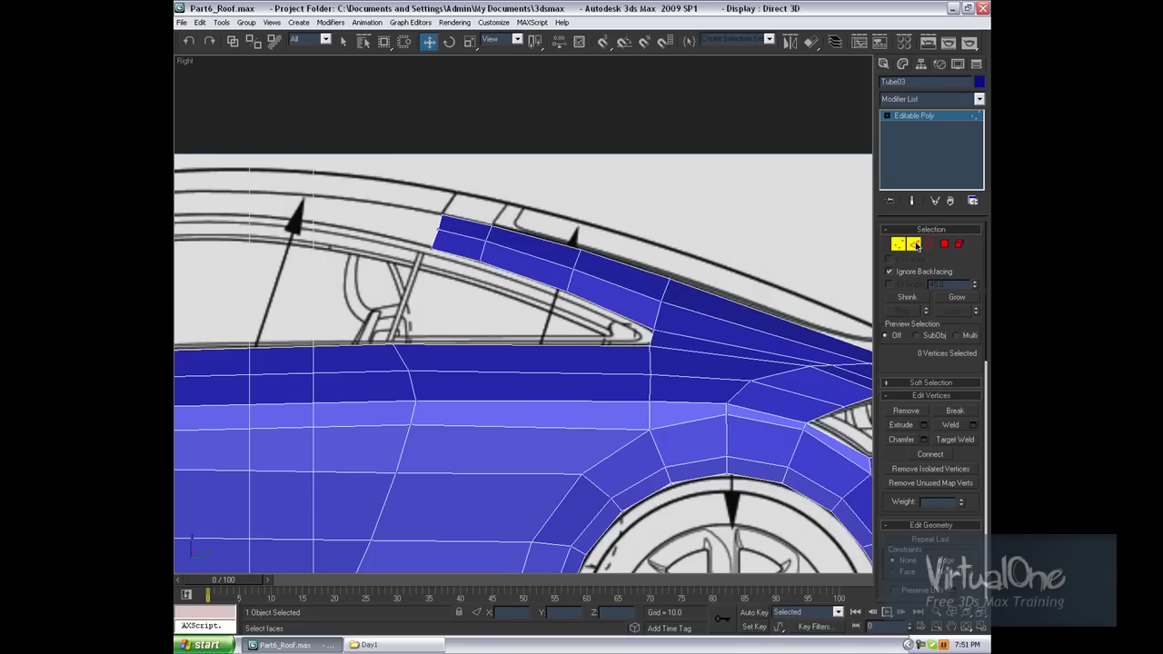
# Step: Shift-drag the strip's two front edges forward to extend new polygons along the roofline
pyautogui.moveTo(466, 145); pyautogui.dragTo(688, 216, button='middle')
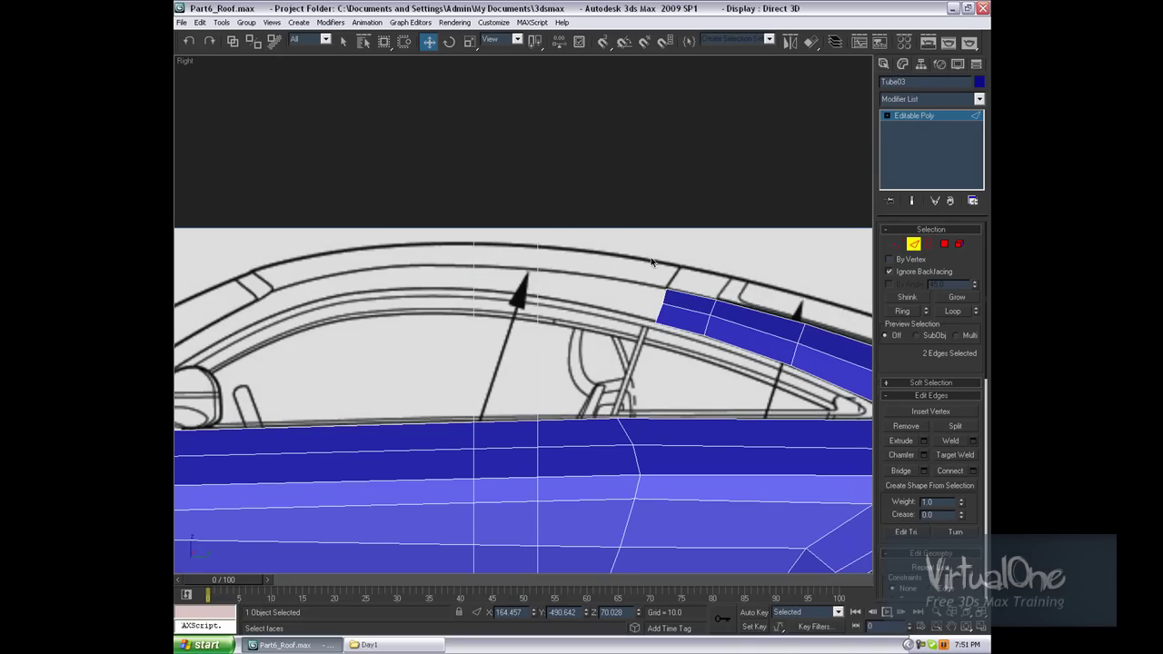
pyautogui.click(668, 296)
pyautogui.keyDown('ctrl'); pyautogui.click(661, 303); pyautogui.keyUp('ctrl')
pyautogui.keyDown('shift'); pyautogui.moveTo(663, 277); pyautogui.dragTo(387, 261); pyautogui.keyUp('shift')
# Step: With see-through on, move the new front vertices onto the blueprint's roof curve
pyautogui.press('1')
pyautogui.hotkey('alt', 'x')
pyautogui.scroll(2, 580, 300)
pyautogui.click(570, 326)
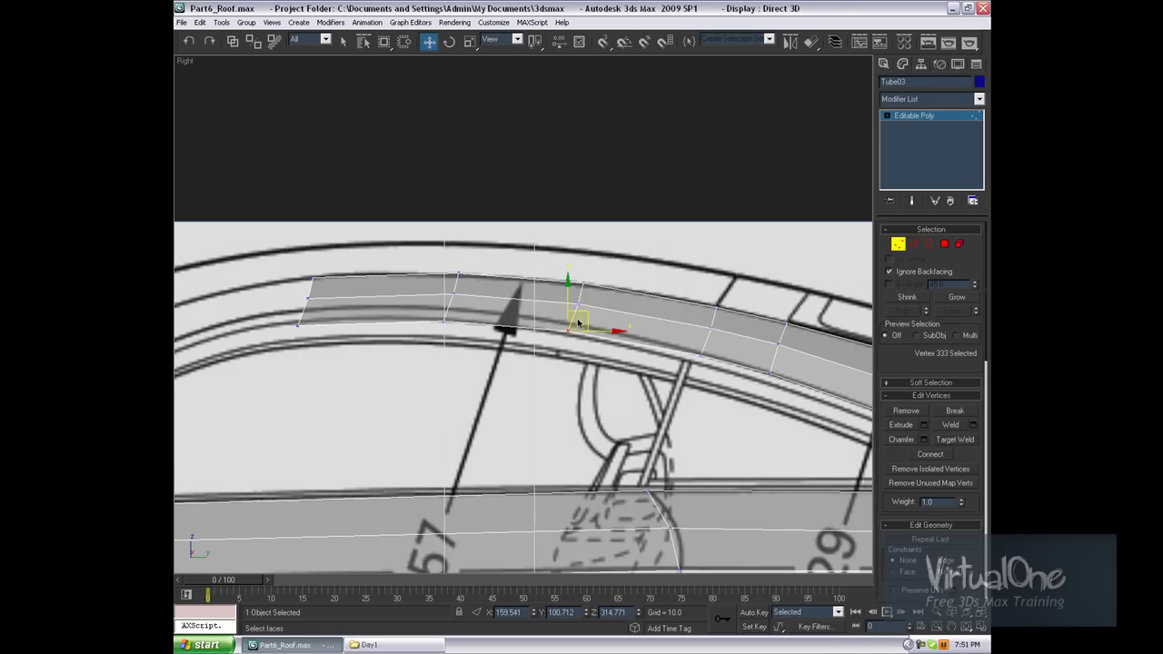
pyautogui.click(577, 301)
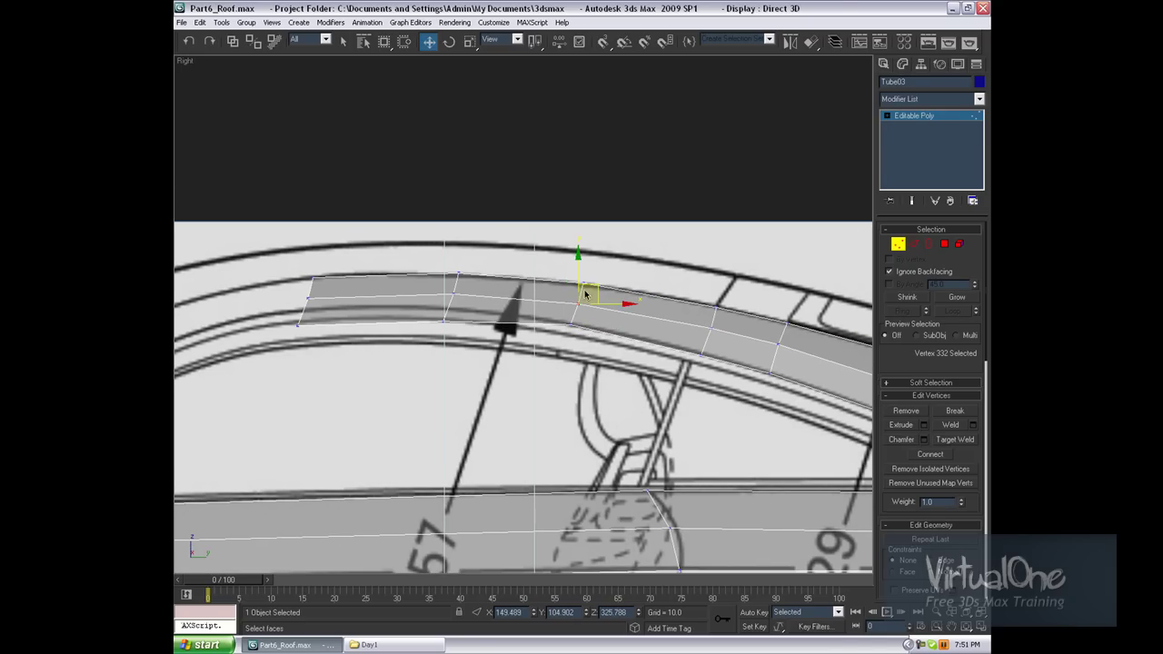
pyautogui.click(454, 307)
pyautogui.moveTo(456, 303); pyautogui.dragTo(458, 287)
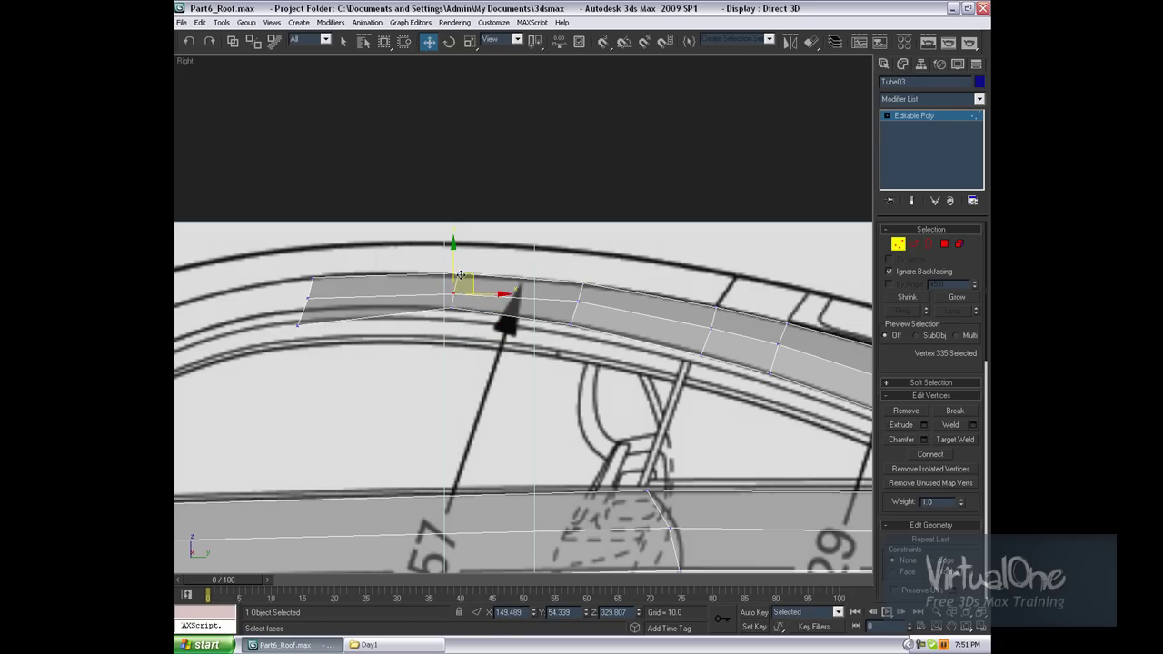
pyautogui.click(280, 307)
pyautogui.moveTo(297, 334); pyautogui.dragTo(307, 295)
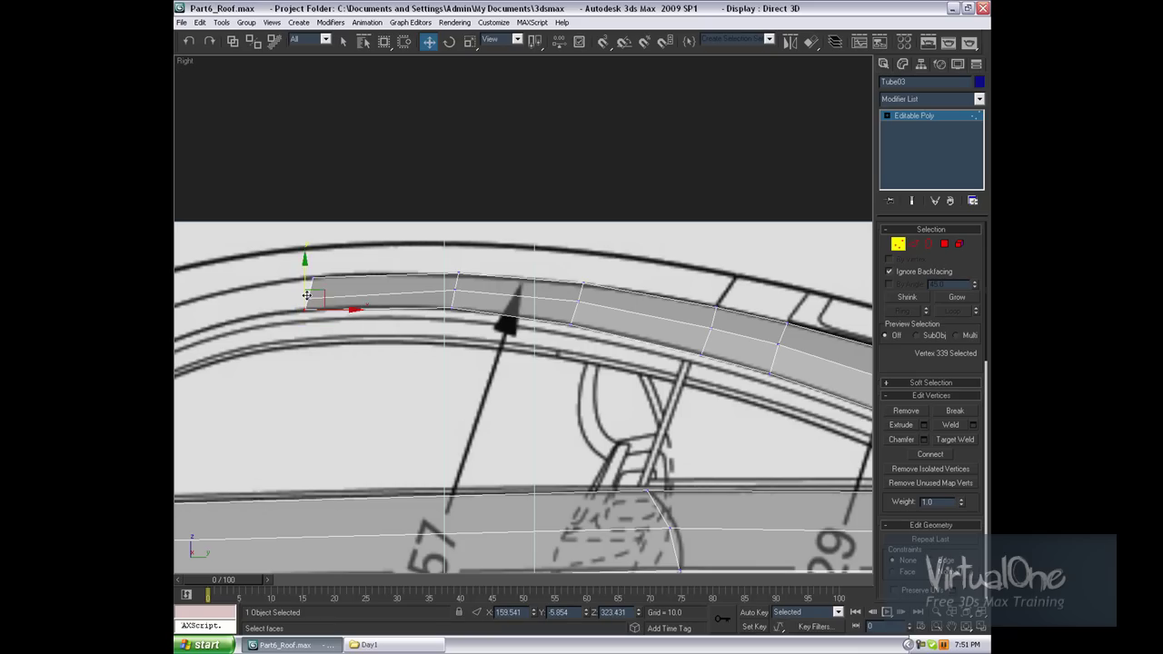
pyautogui.click(310, 285)
pyautogui.click(346, 259)
pyautogui.moveTo(443, 302); pyautogui.dragTo(416, 317, button='middle')
# Step: In the Top view, inspect the roof strip's vertices near the windshield corner
pyautogui.press('t')
pyautogui.scroll(2, 529, 325)
pyautogui.scroll(2, 624, 218)
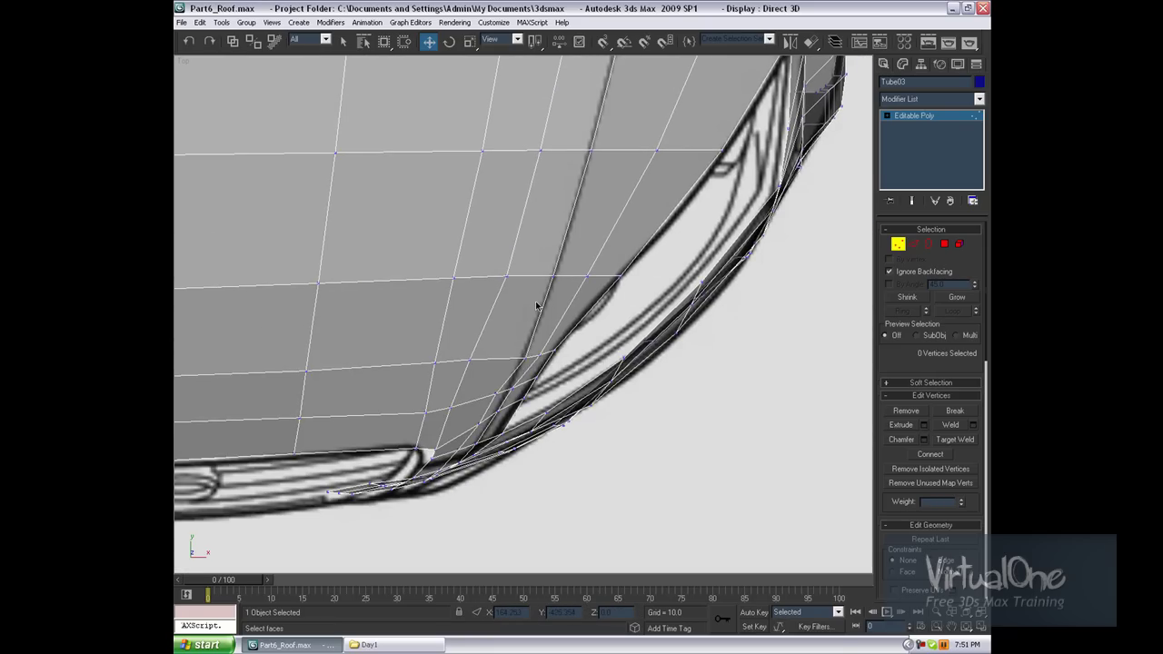
pyautogui.click(524, 355)
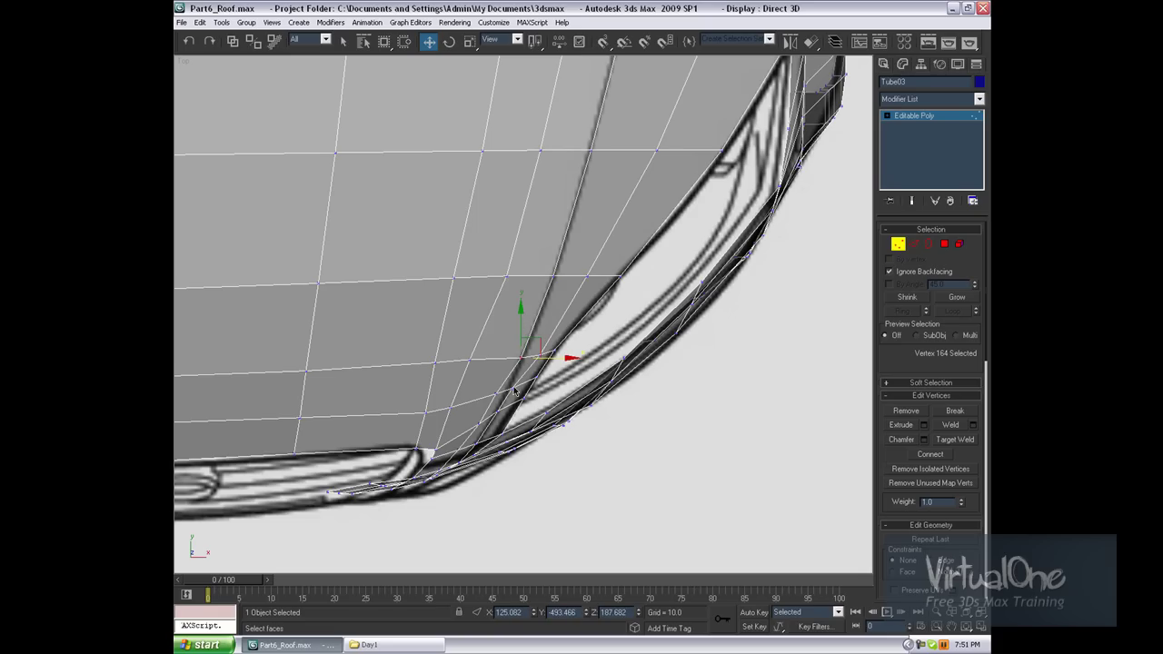
pyautogui.click(532, 394)
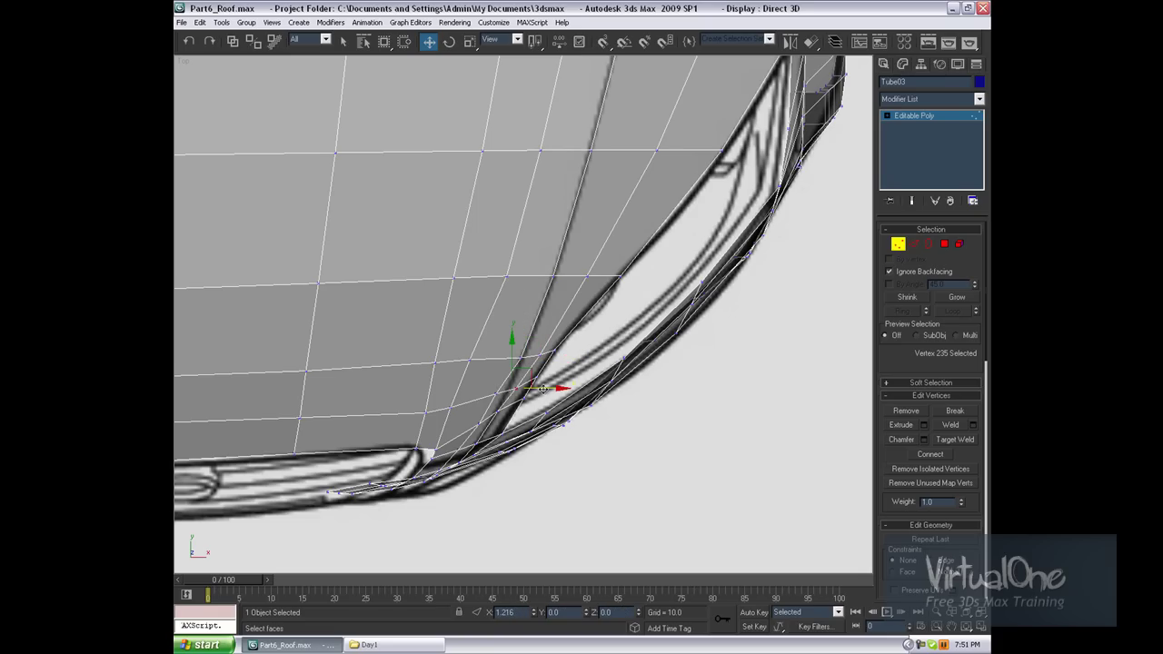
pyautogui.click(509, 394)
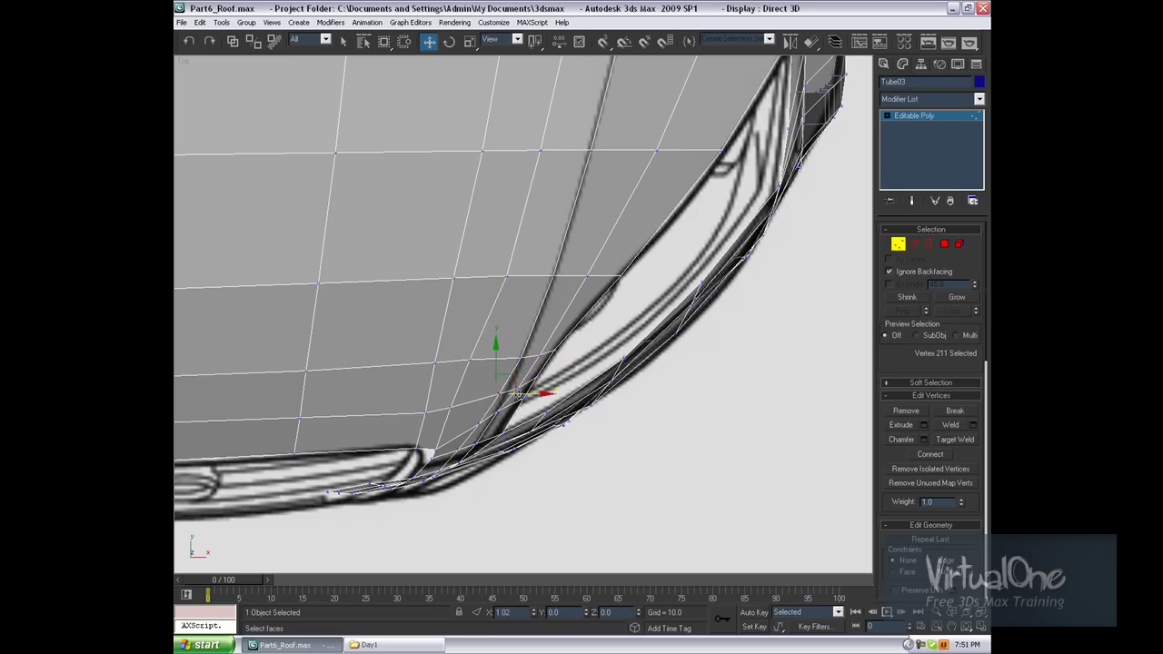
pyautogui.click(502, 413)
pyautogui.click(486, 421)
pyautogui.click(434, 454)
pyautogui.click(498, 424)
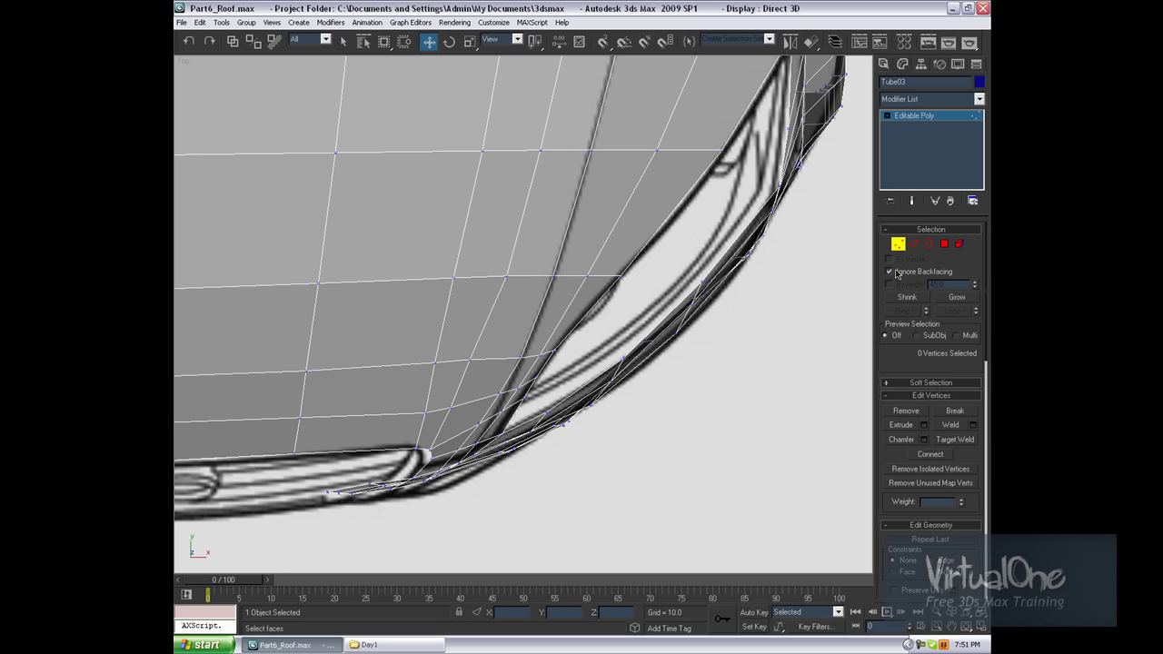
# Step: Frame the A-pillar and windshield corner over the top blueprint
pyautogui.scroll(-2, 627, 436)
pyautogui.moveTo(631, 472); pyautogui.dragTo(628, 395, button='middle')
pyautogui.scroll(3, 628, 395)
pyautogui.moveTo(667, 169); pyautogui.dragTo(625, 335, button='middle')
pyautogui.scroll(1, 635, 337)
pyautogui.moveTo(626, 188)
pyautogui.mouseDown(button='middle')
pyautogui.moveTo(635, 216)
pyautogui.moveTo(621, 313)
pyautogui.mouseUp(button='middle')
# Step: Shift the strip's upper and bottom-right vertices left onto the top blueprint outline
pyautogui.click(564, 160)
pyautogui.moveTo(587, 160); pyautogui.dragTo(556, 158)
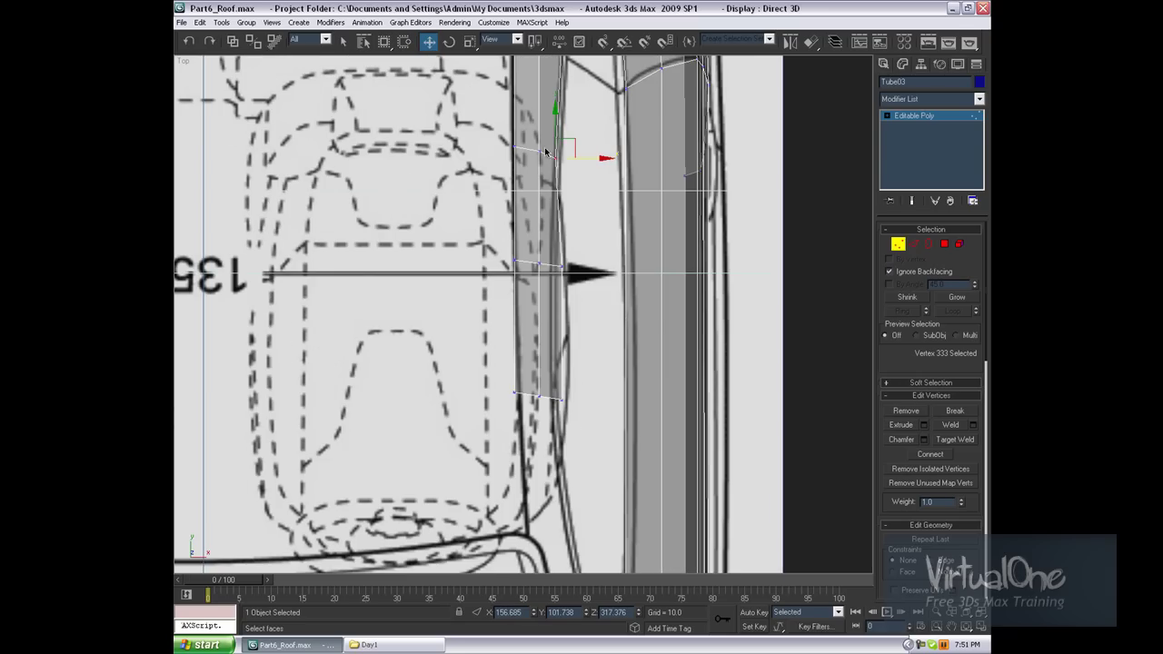
pyautogui.click(541, 150)
pyautogui.moveTo(554, 182); pyautogui.dragTo(566, 171, button='middle')
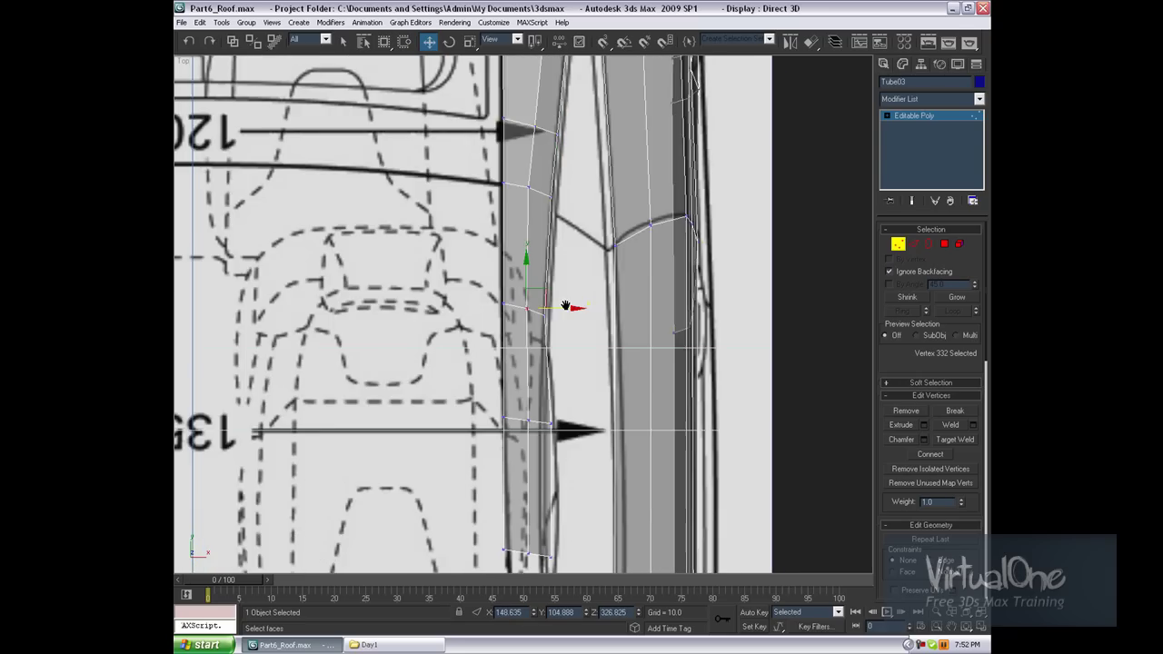
pyautogui.click(553, 234)
pyautogui.moveTo(553, 234); pyautogui.dragTo(540, 234)
pyautogui.click(549, 366)
pyautogui.moveTo(549, 366); pyautogui.dragTo(507, 357)
pyautogui.click(518, 320)
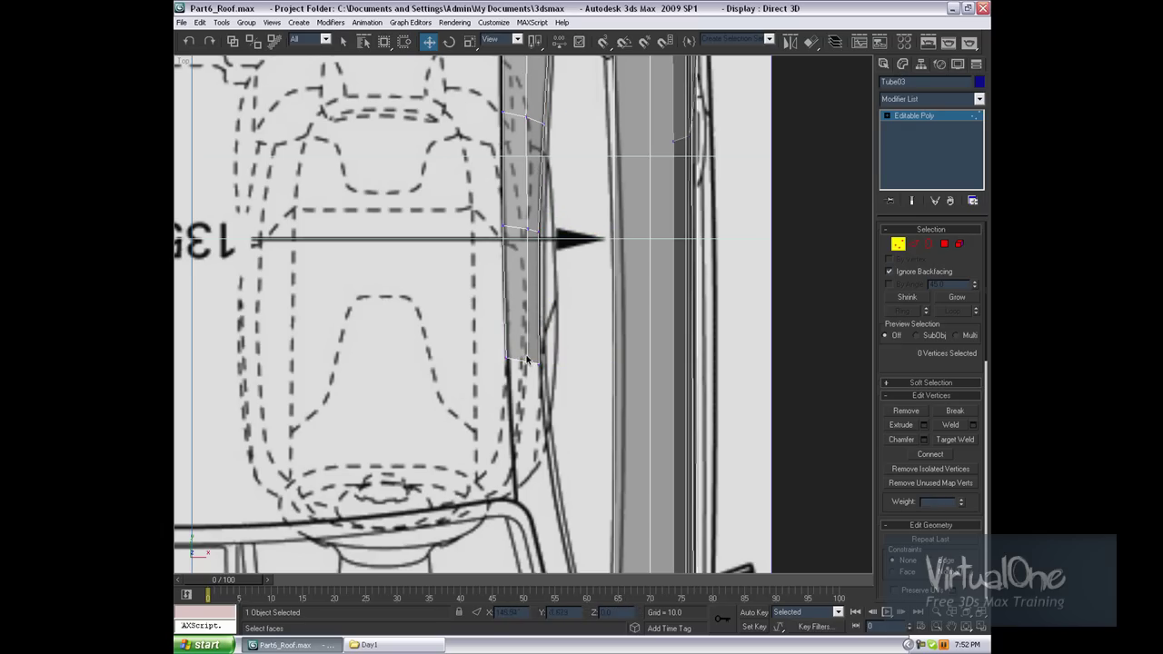
# Step: Reposition the strip's bottom vertices to follow the windshield corner outline
pyautogui.click(526, 228)
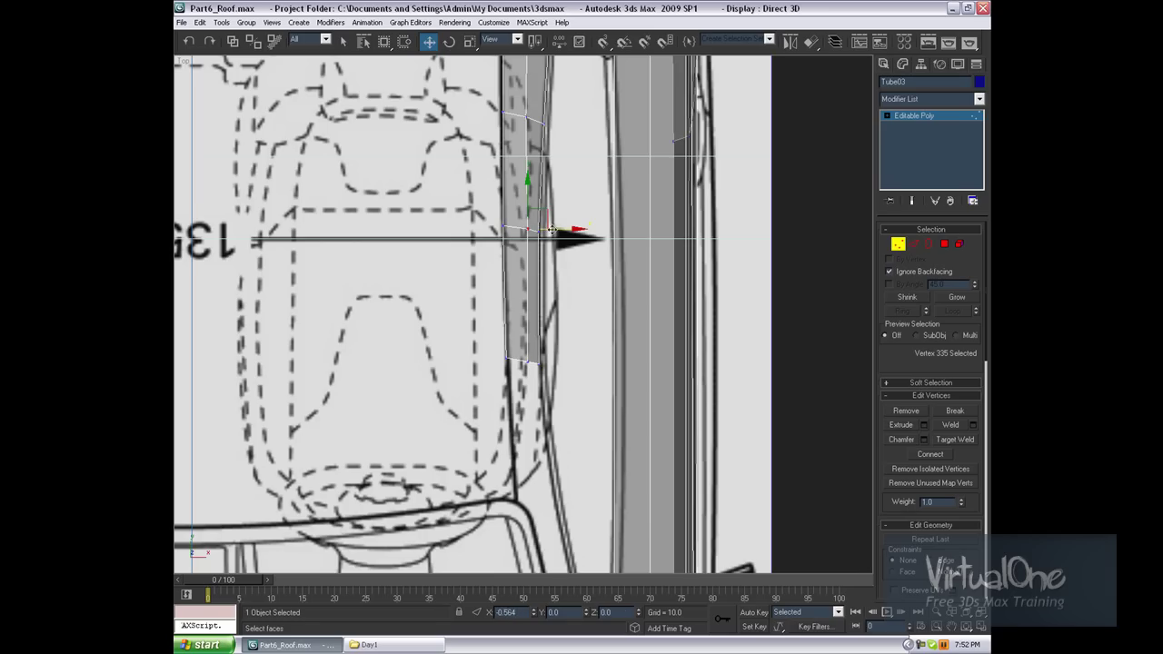
pyautogui.click(533, 365)
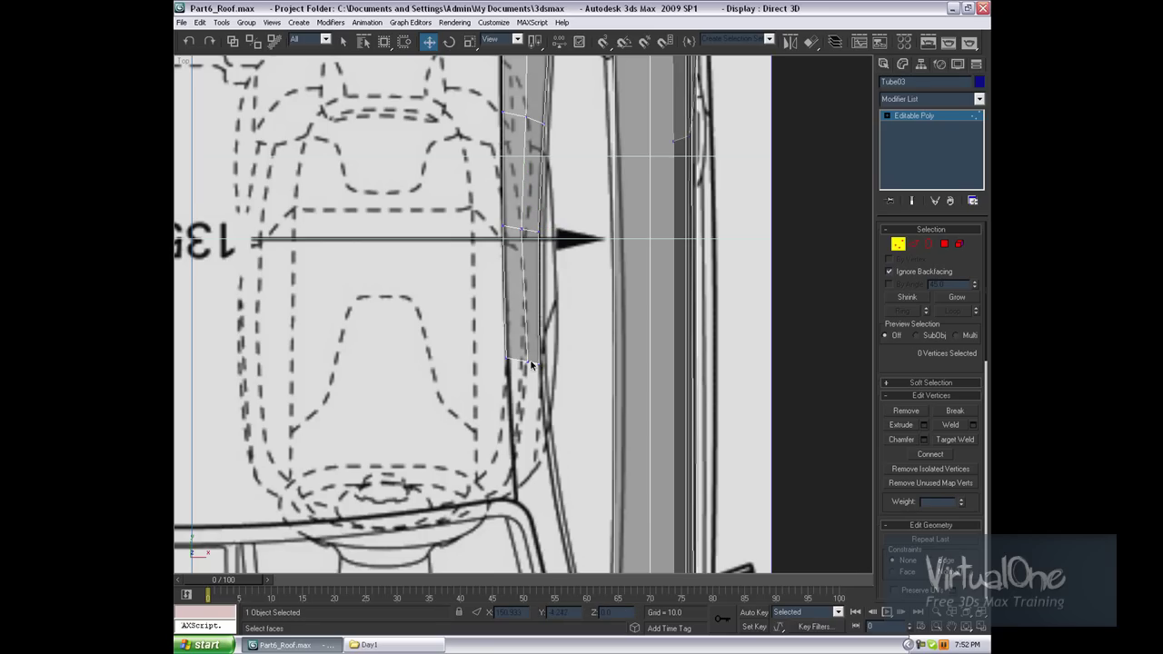
pyautogui.click(527, 360)
pyautogui.moveTo(528, 361); pyautogui.dragTo(537, 363)
pyautogui.click(565, 364)
pyautogui.moveTo(565, 365); pyautogui.dragTo(520, 288, button='middle')
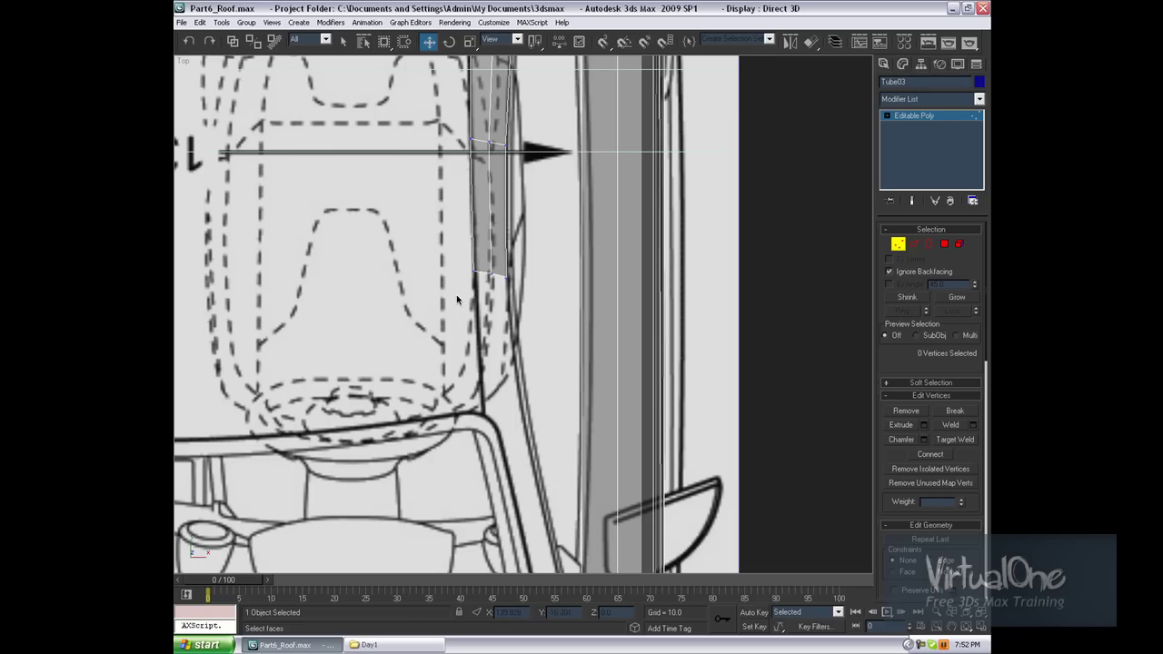
pyautogui.click(476, 271)
pyautogui.moveTo(480, 271)
pyautogui.mouseDown()
pyautogui.moveTo(503, 272)
pyautogui.moveTo(530, 434)
pyautogui.mouseUp()
pyautogui.press('2')
pyautogui.press('1')
pyautogui.click(498, 413)
pyautogui.moveTo(504, 393)
pyautogui.mouseDown()
pyautogui.moveTo(522, 366)
pyautogui.moveTo(525, 422)
pyautogui.mouseUp()
# Step: Extend the strip toward the A-pillar base and check its new end vertices
pyautogui.press('2')
pyautogui.press('2')
pyautogui.press('1')
pyautogui.click(510, 425)
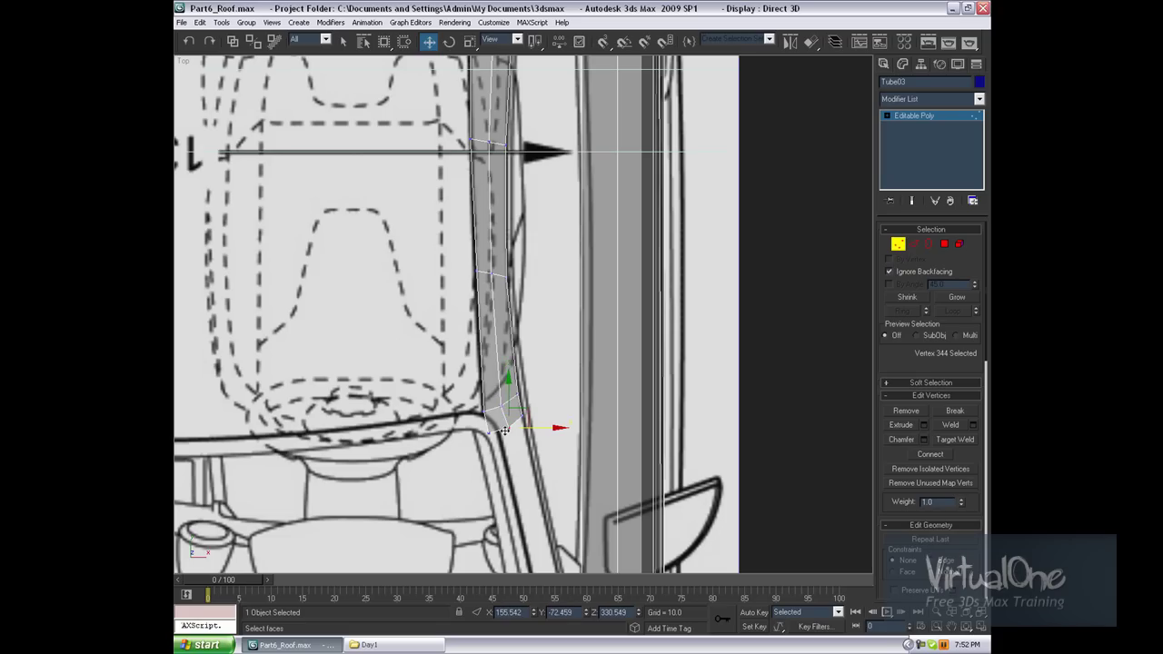
pyautogui.click(488, 429)
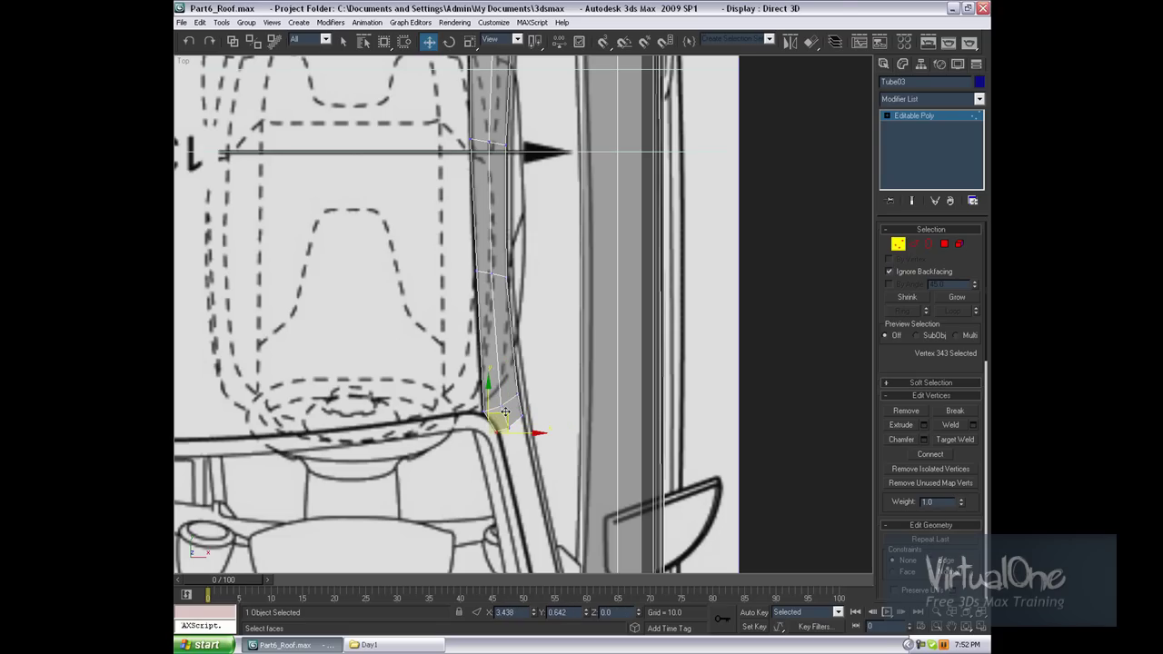
pyautogui.click(482, 400)
# Step: In the side view, move the strip's front-end vertices onto the A-pillar outline
pyautogui.scroll(-2, 501, 309)
pyautogui.moveTo(495, 453); pyautogui.dragTo(493, 360, button='middle')
pyautogui.press('r')
pyautogui.moveTo(474, 295); pyautogui.dragTo(745, 333, button='middle')
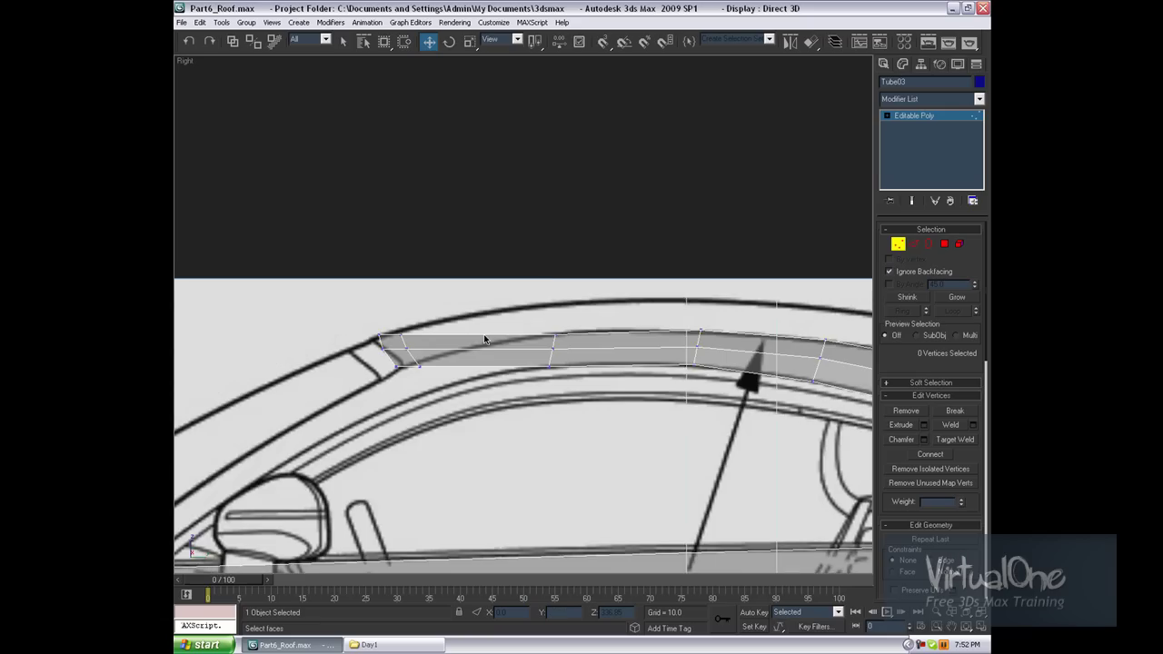
pyautogui.moveTo(348, 295); pyautogui.dragTo(421, 295, button='middle')
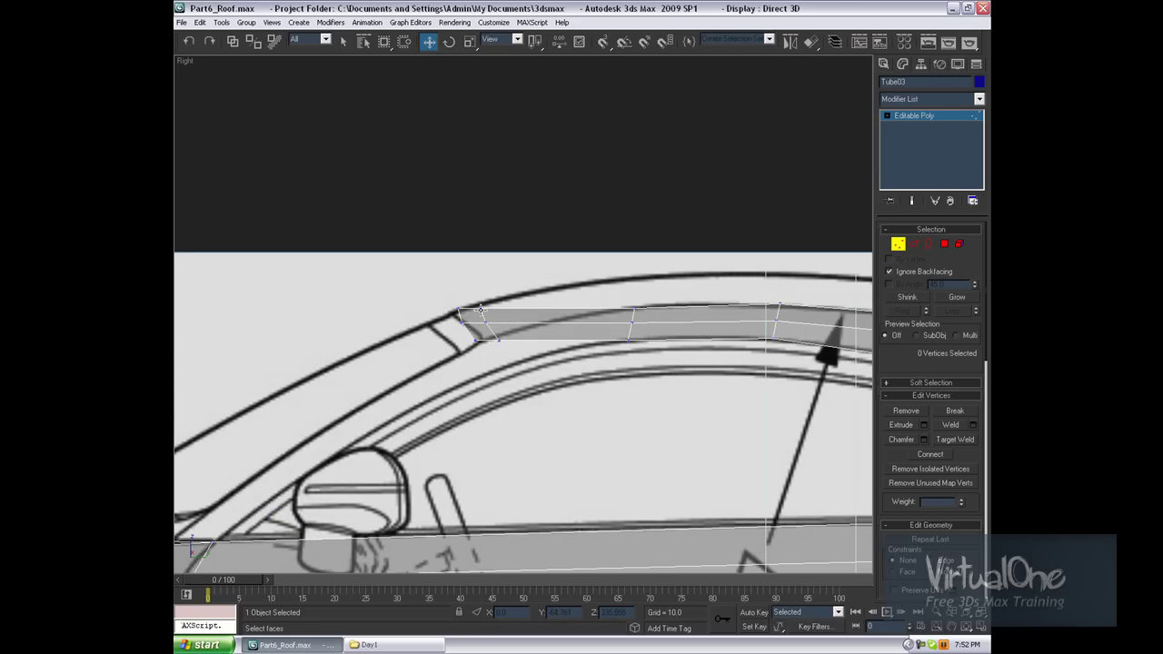
pyautogui.moveTo(454, 289)
pyautogui.mouseDown()
pyautogui.moveTo(501, 347)
pyautogui.moveTo(459, 352)
pyautogui.moveTo(469, 366)
pyautogui.mouseUp()
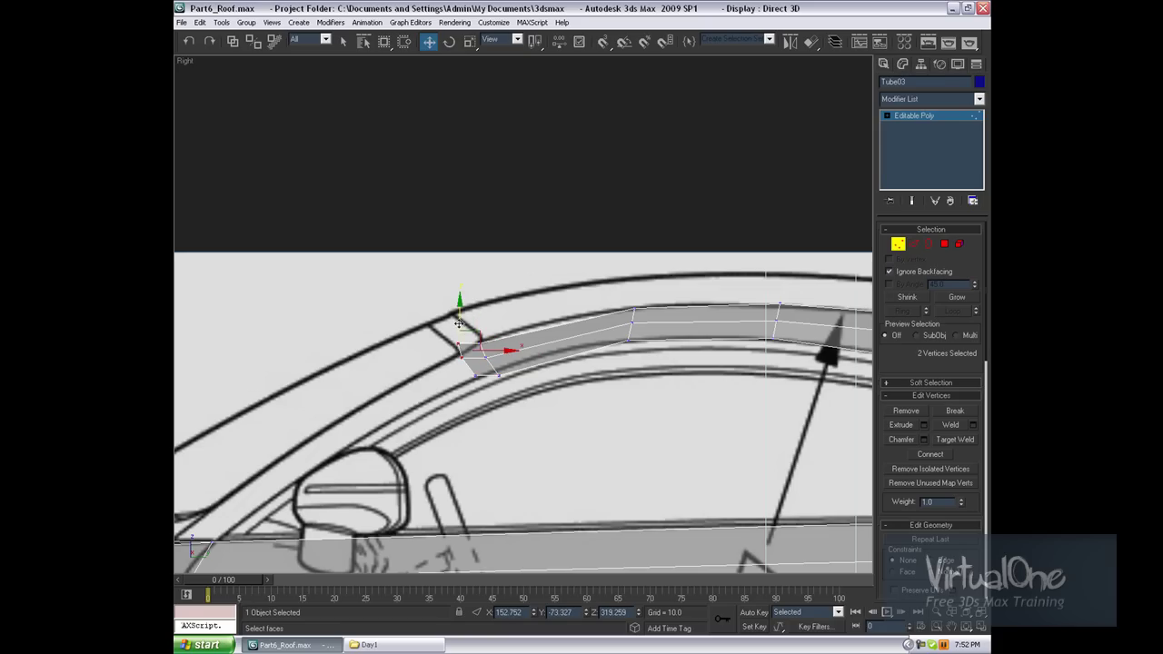
pyautogui.click(474, 375)
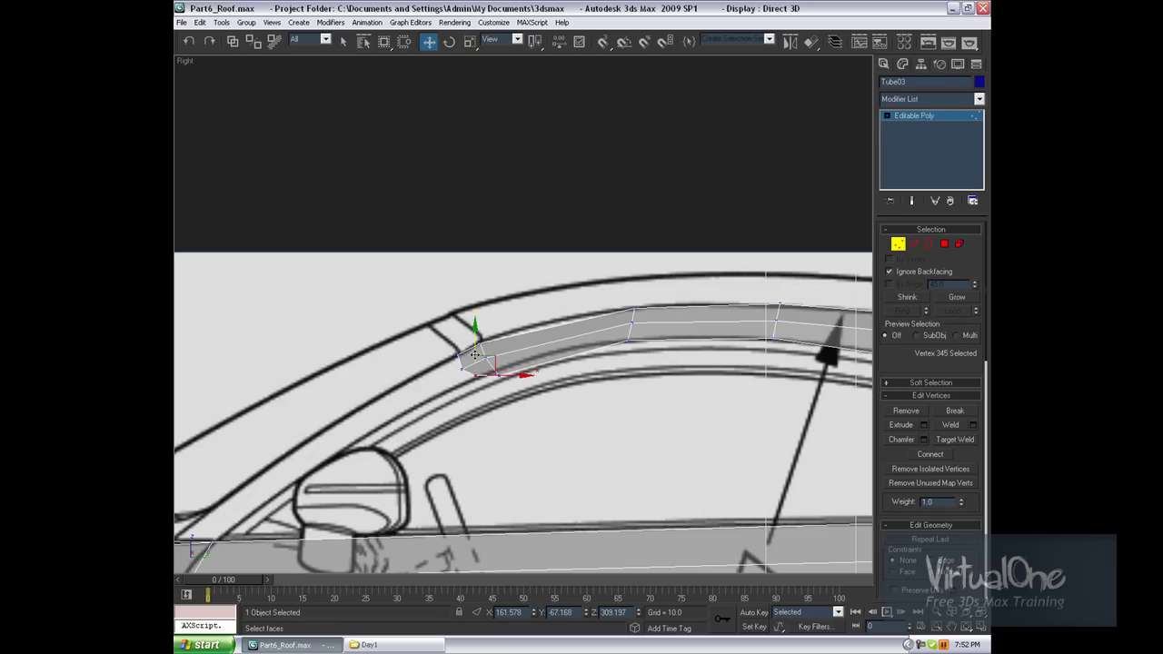
pyautogui.click(461, 365)
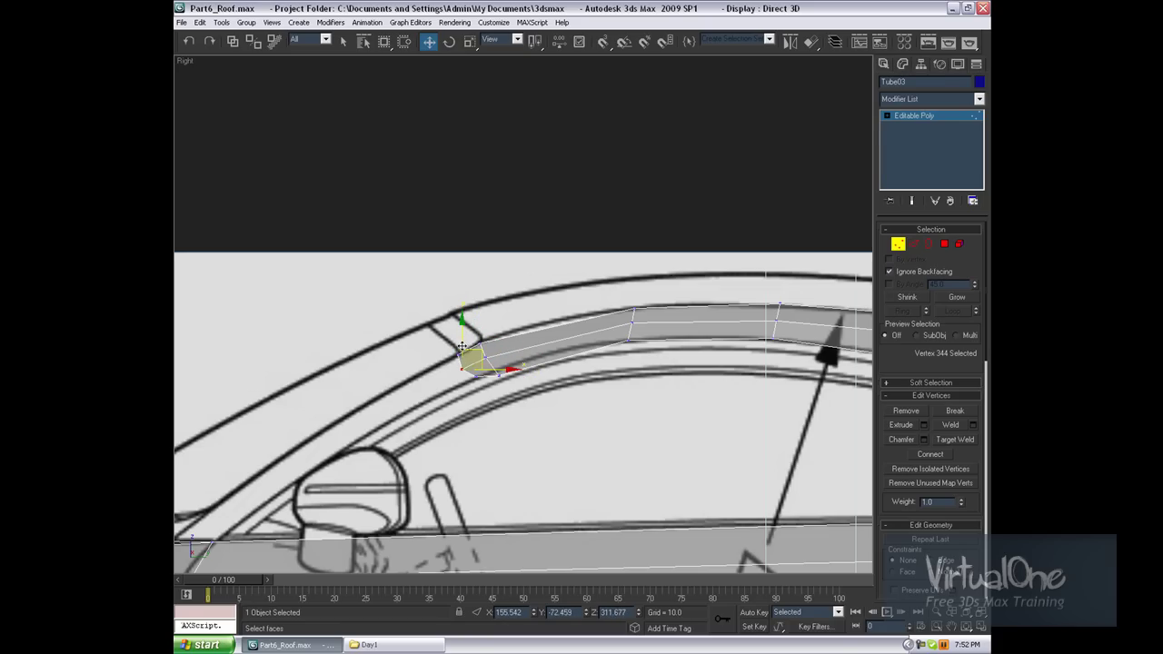
pyautogui.click(499, 362)
pyautogui.click(495, 343)
pyautogui.click(492, 341)
pyautogui.click(480, 349)
pyautogui.click(465, 356)
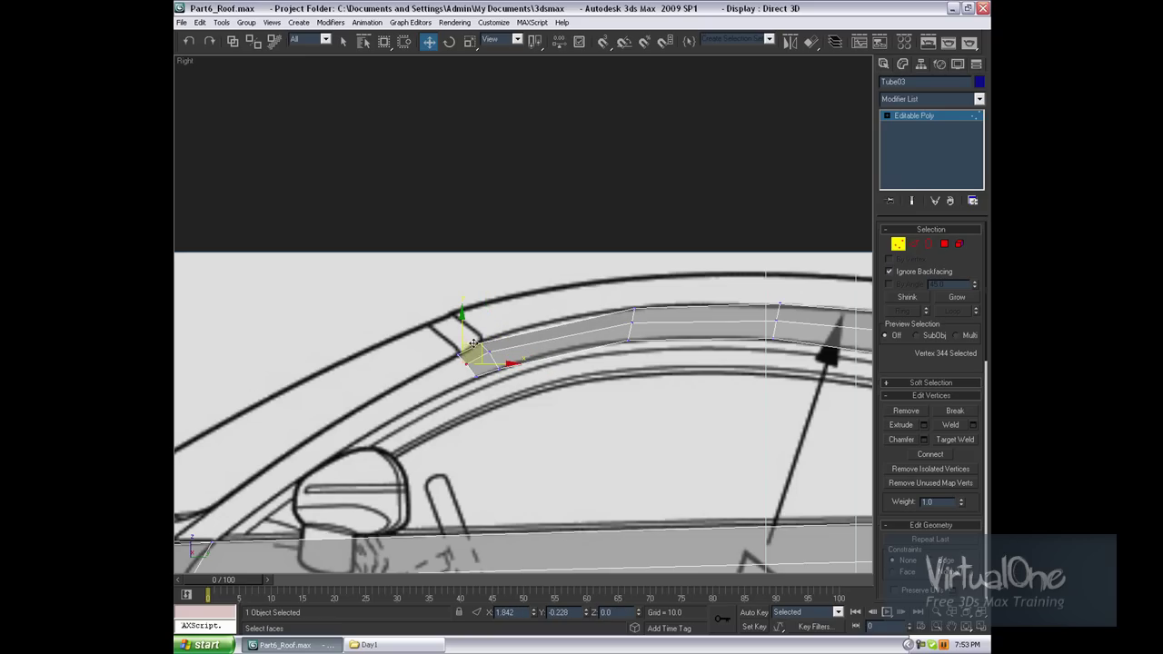
pyautogui.click(536, 368)
pyautogui.scroll(-2, 539, 369)
pyautogui.scroll(-2, 521, 371)
pyautogui.scroll(-2, 521, 370)
pyautogui.scroll(3, 519, 363)
# Step: Select a strip edge and its parallel ring of edges
pyautogui.press('2')
pyautogui.click(514, 348)
pyautogui.click(902, 311)
# Step: Connect the edge ring to add a new cross edge through the strip
pyautogui.click(950, 470)
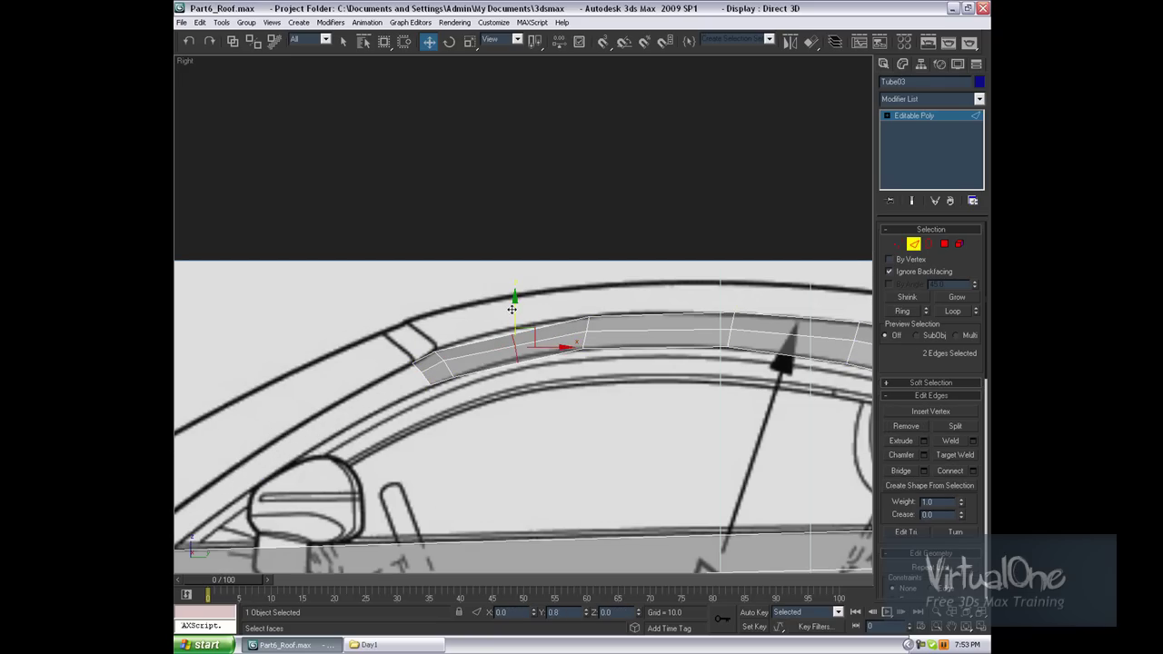
pyautogui.click(633, 361)
pyautogui.moveTo(632, 360); pyautogui.dragTo(461, 342, button='middle')
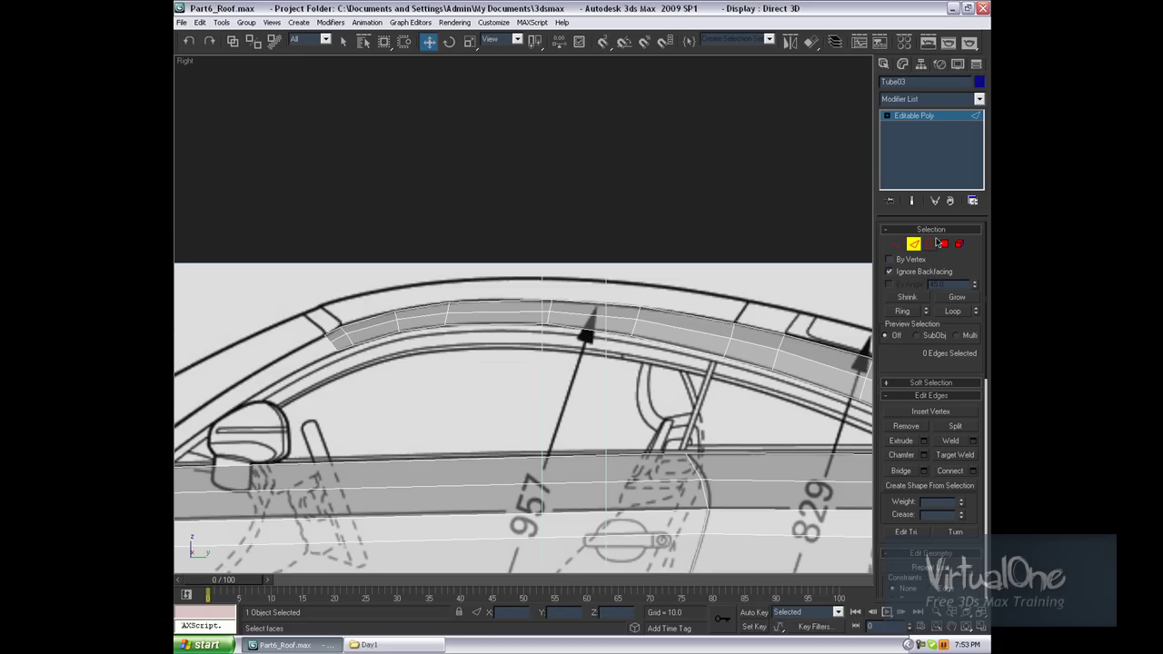
# Step: Select the roof's inner top edges and Shift-drag them out to the centre line
pyautogui.click(718, 323)
pyautogui.keyDown('ctrl'); pyautogui.click(593, 302); pyautogui.keyUp('ctrl')
pyautogui.keyDown('ctrl'); pyautogui.click(491, 304); pyautogui.keyUp('ctrl')
pyautogui.keyDown('ctrl'); pyautogui.click(413, 309); pyautogui.keyUp('ctrl')
pyautogui.keyDown('ctrl'); pyautogui.click(386, 320); pyautogui.keyUp('ctrl')
pyautogui.press('t')
pyautogui.scroll(3, 763, 254)
pyautogui.moveTo(819, 237); pyautogui.dragTo(763, 280, button='middle')
pyautogui.scroll(-1, 790, 356)
pyautogui.scroll(-1, 782, 363)
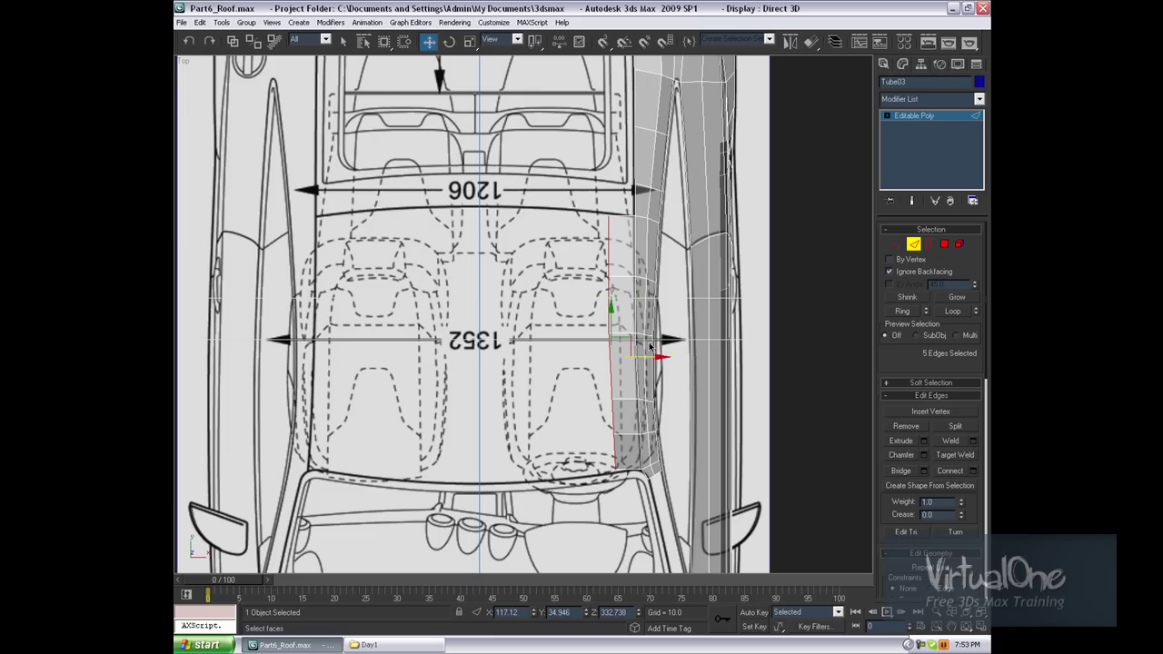
pyautogui.keyDown('ctrl'); pyautogui.click(640, 198); pyautogui.keyUp('ctrl')
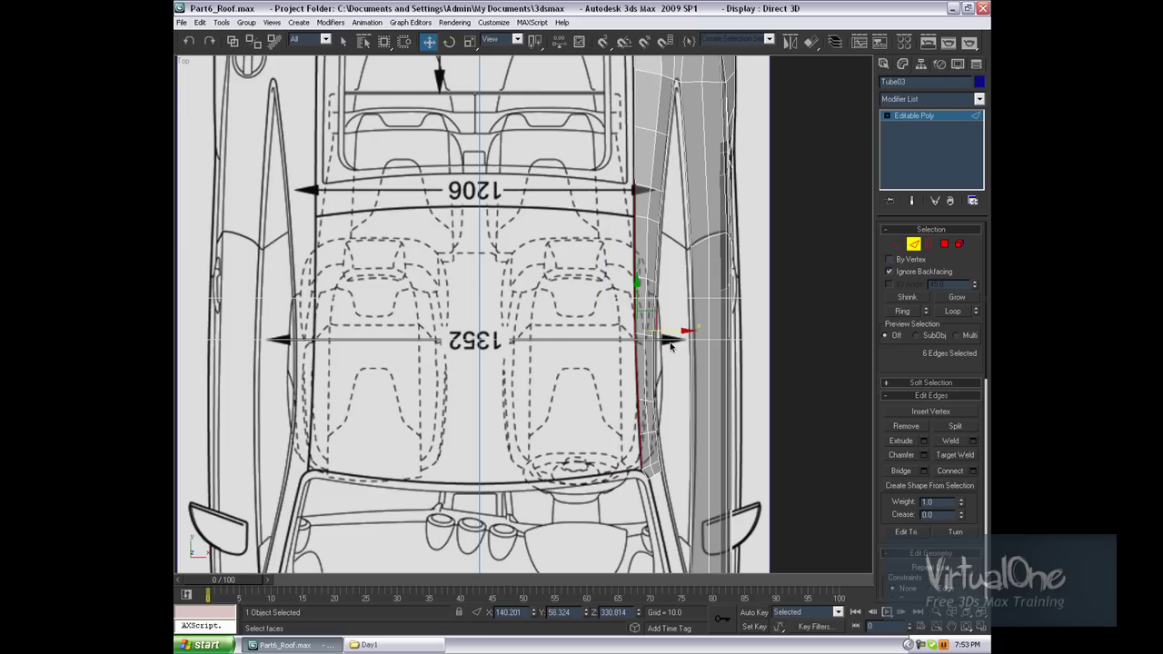
pyautogui.keyDown('shift'); pyautogui.moveTo(660, 331); pyautogui.dragTo(505, 339); pyautogui.keyUp('shift')
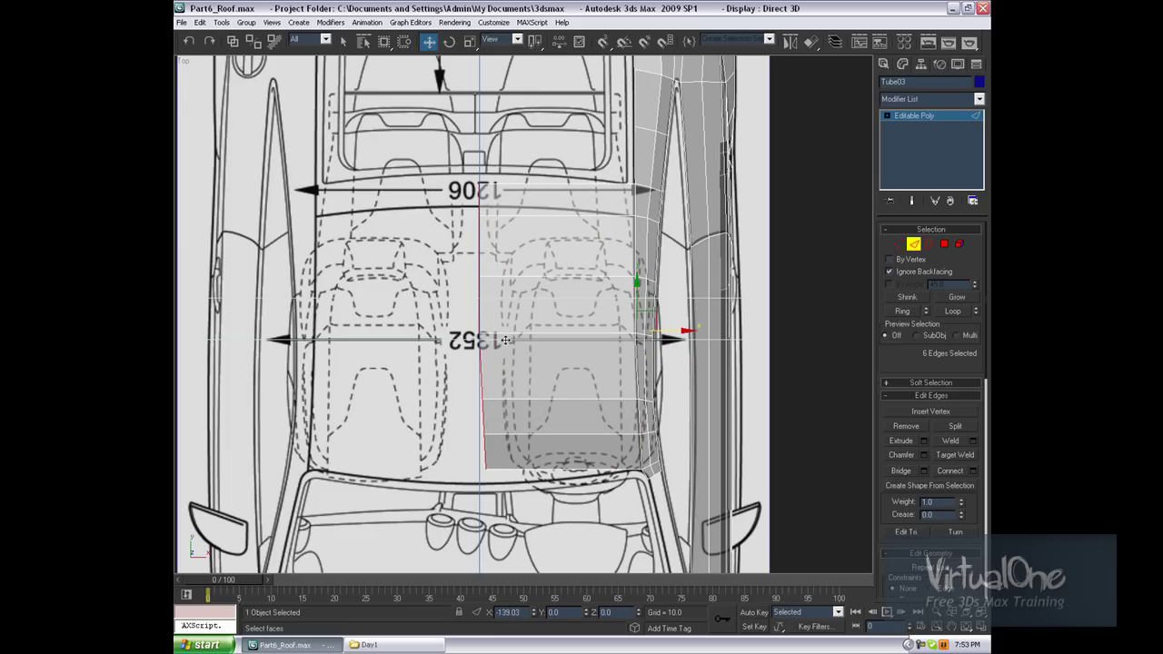
# Step: Align the new panel's corner vertices to the blueprint in the Top view
pyautogui.press('1')
pyautogui.click(481, 184)
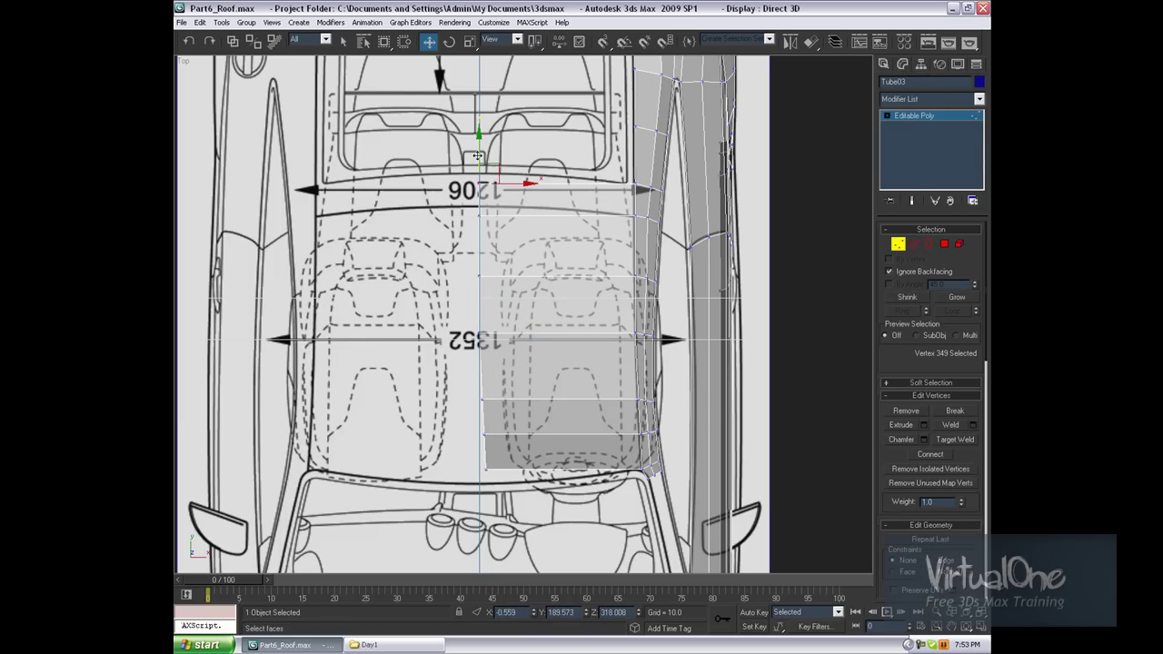
pyautogui.moveTo(481, 184); pyautogui.dragTo(481, 174)
pyautogui.click(485, 469)
pyautogui.moveTo(495, 467)
pyautogui.mouseDown()
pyautogui.moveTo(488, 480)
pyautogui.moveTo(420, 182)
pyautogui.mouseUp()
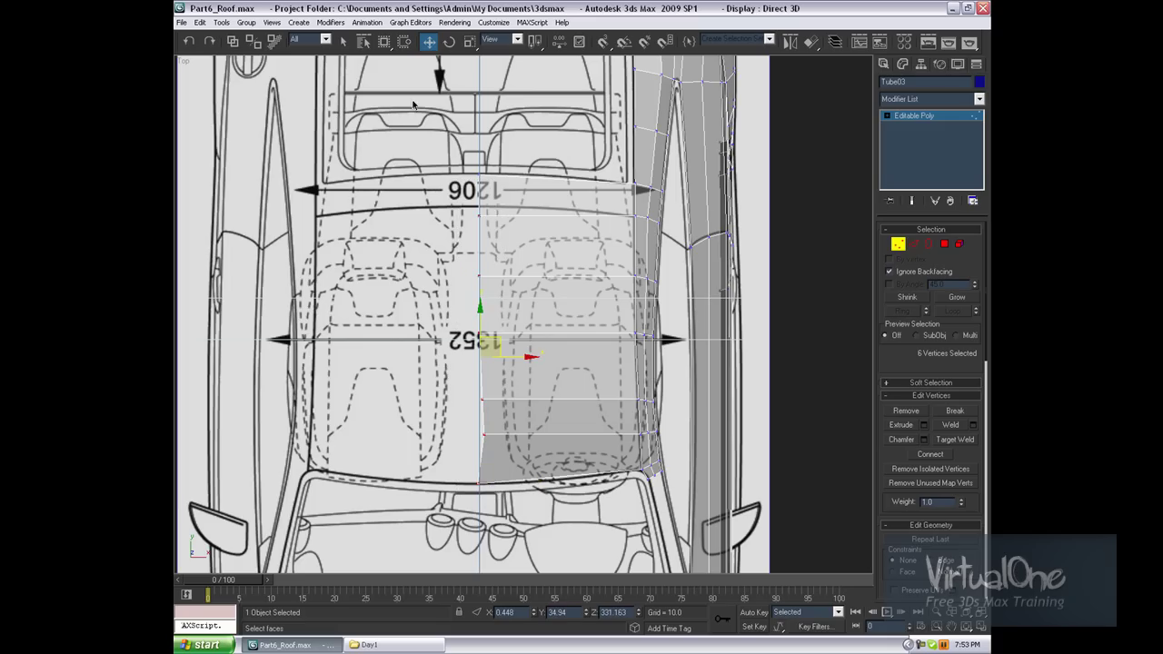
pyautogui.click(470, 41)
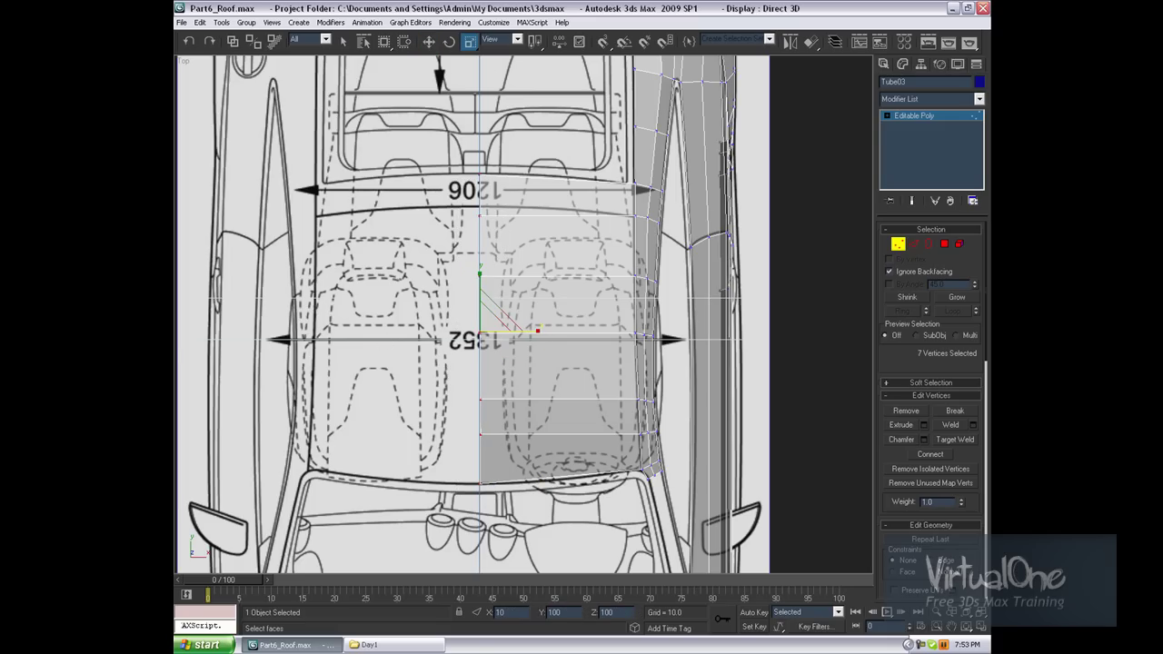
pyautogui.press('2')
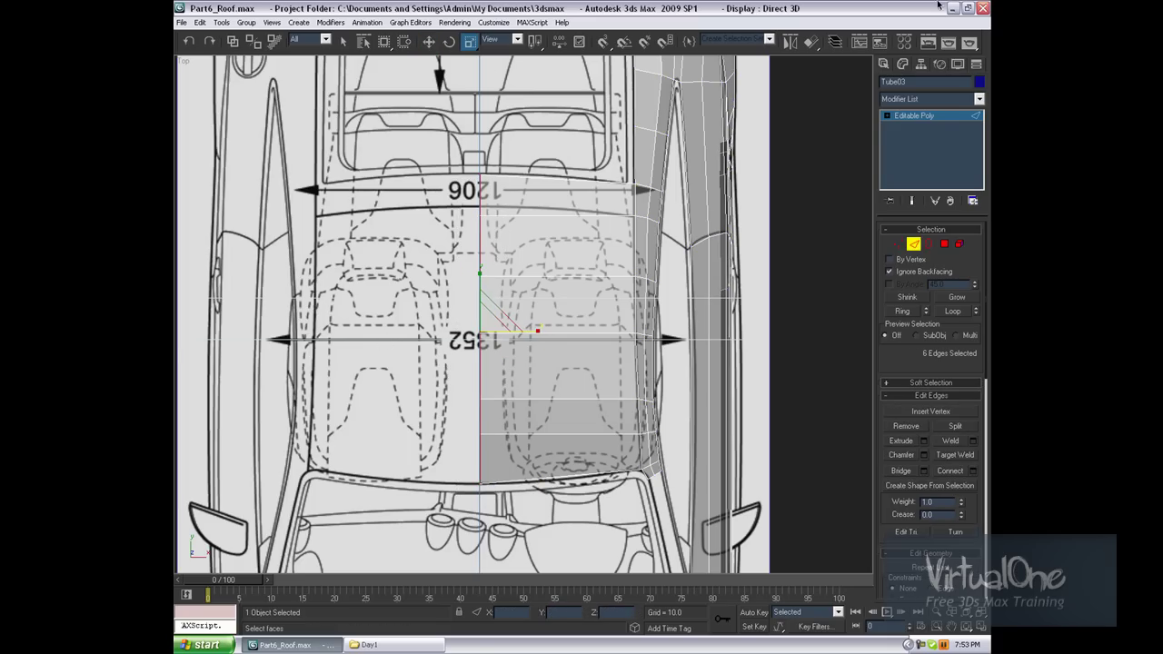
pyautogui.click(433, 43)
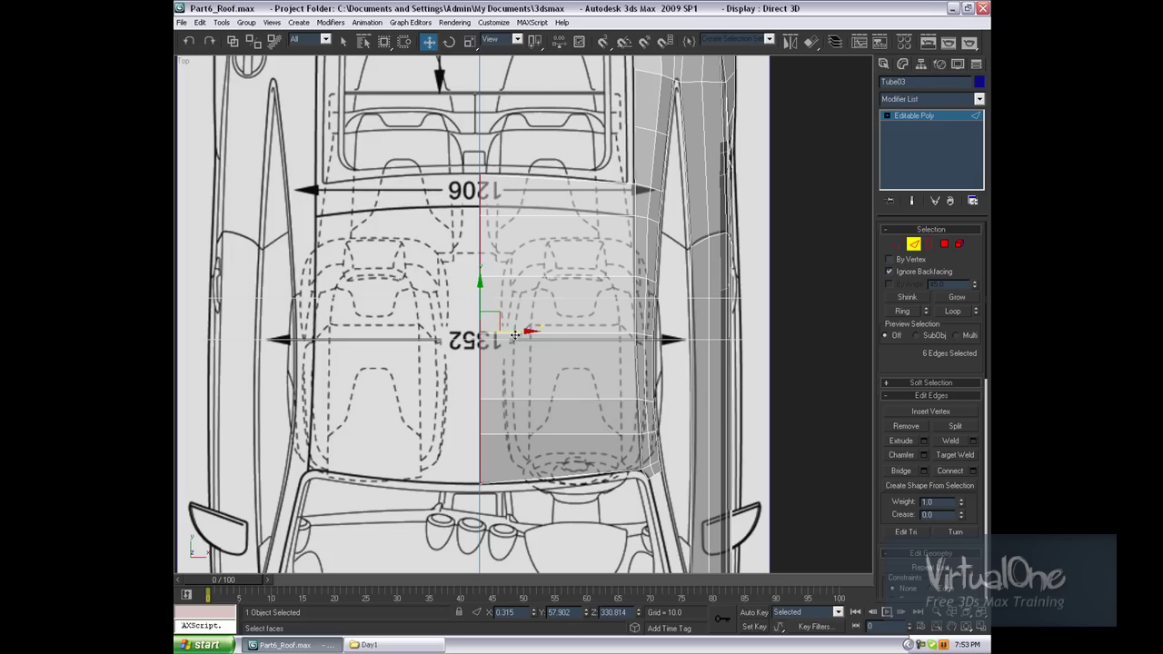
pyautogui.moveTo(527, 341); pyautogui.dragTo(515, 335)
# Step: Raise the roof panel's vertices up to the blueprint roofline arc
pyautogui.click(553, 397)
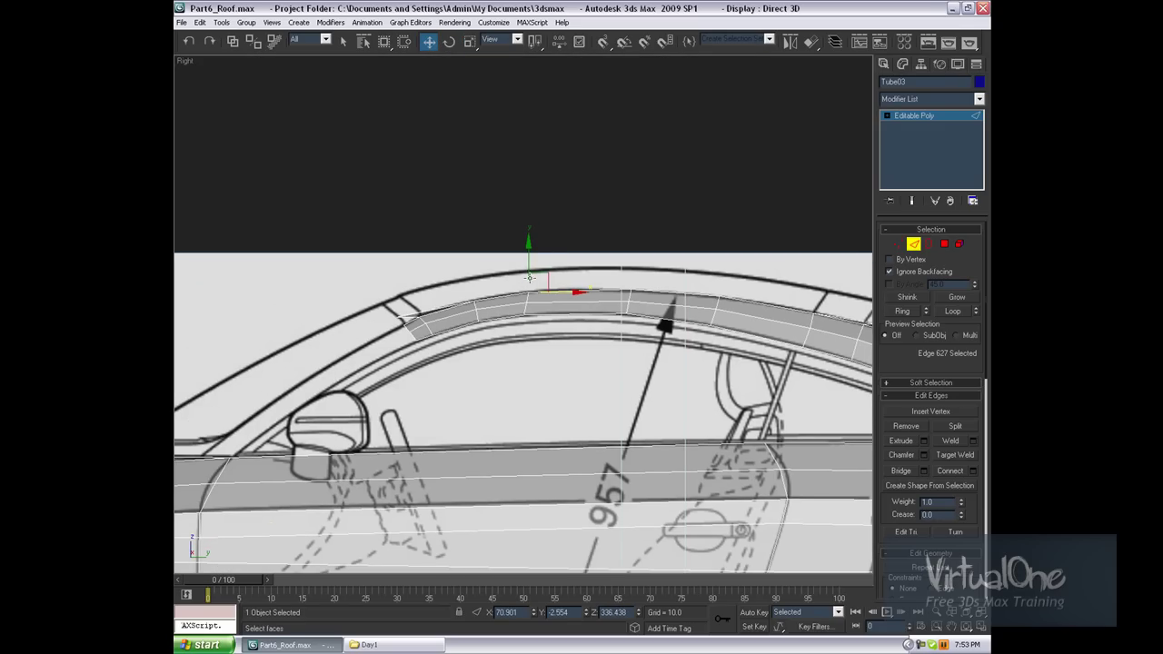
pyautogui.moveTo(530, 251); pyautogui.dragTo(530, 248)
pyautogui.hotkey('ctrl', 'z')
pyautogui.hotkey('ctrl', 'z')
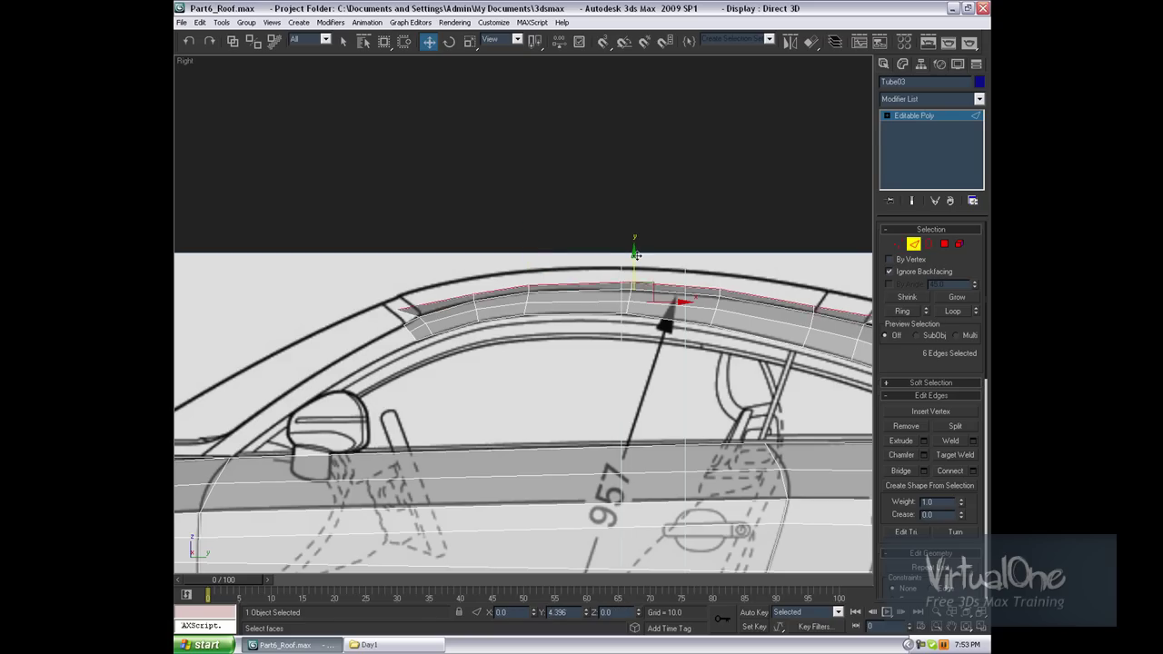
pyautogui.press('1')
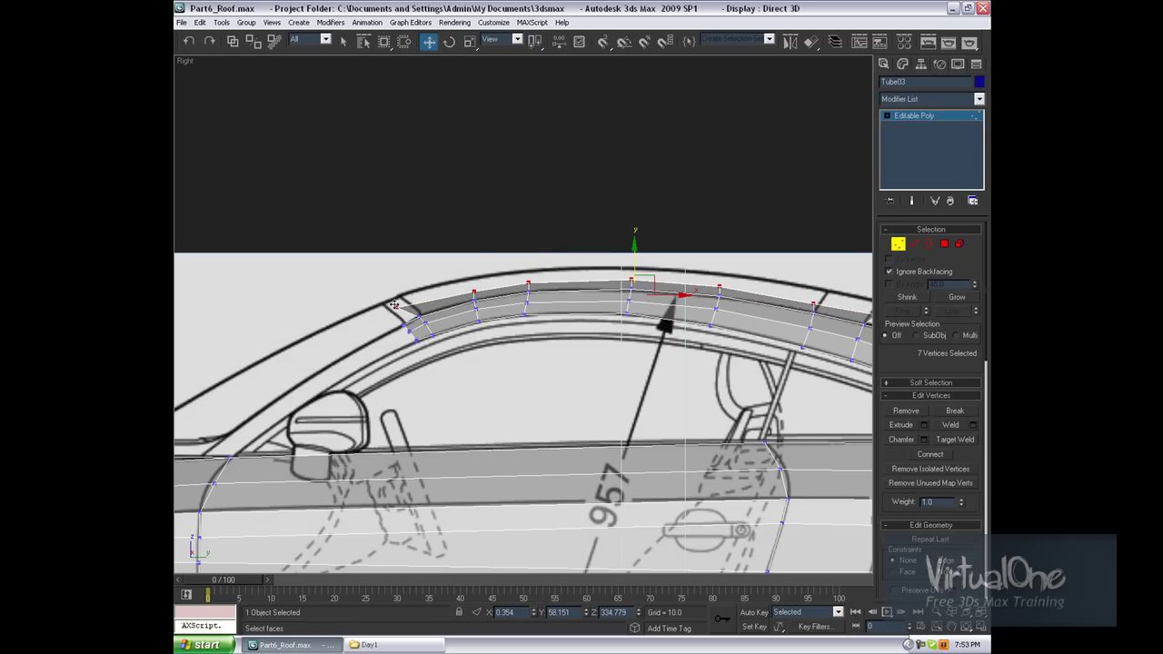
pyautogui.moveTo(637, 258); pyautogui.dragTo(637, 248)
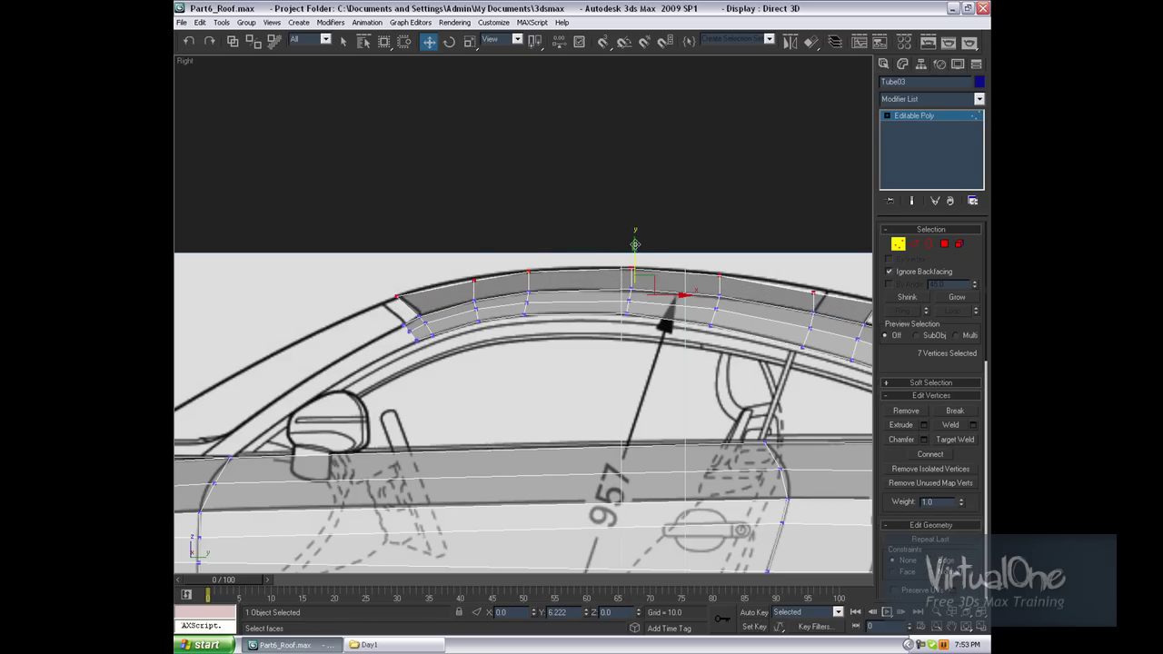
pyautogui.moveTo(755, 270); pyautogui.dragTo(508, 262, button='middle')
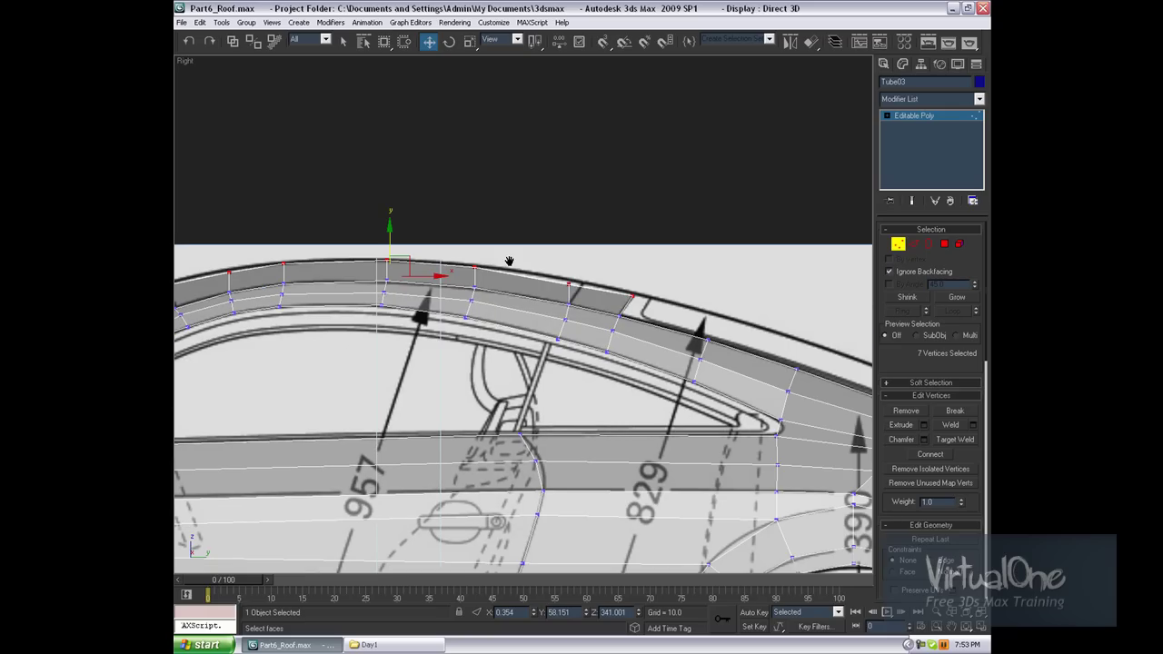
# Step: Fine-tune the remaining roof vertices toward the front along the roofline
pyautogui.click(570, 284)
pyautogui.moveTo(588, 261); pyautogui.dragTo(593, 261)
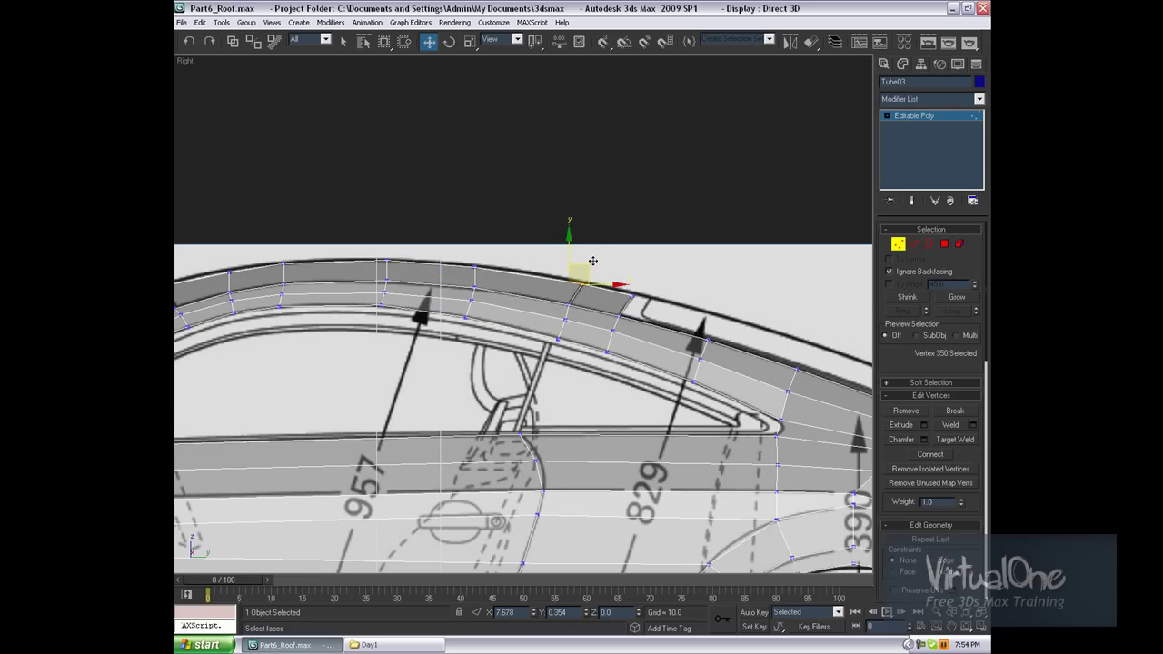
pyautogui.click(545, 260)
pyautogui.moveTo(527, 263); pyautogui.dragTo(564, 274, button='middle')
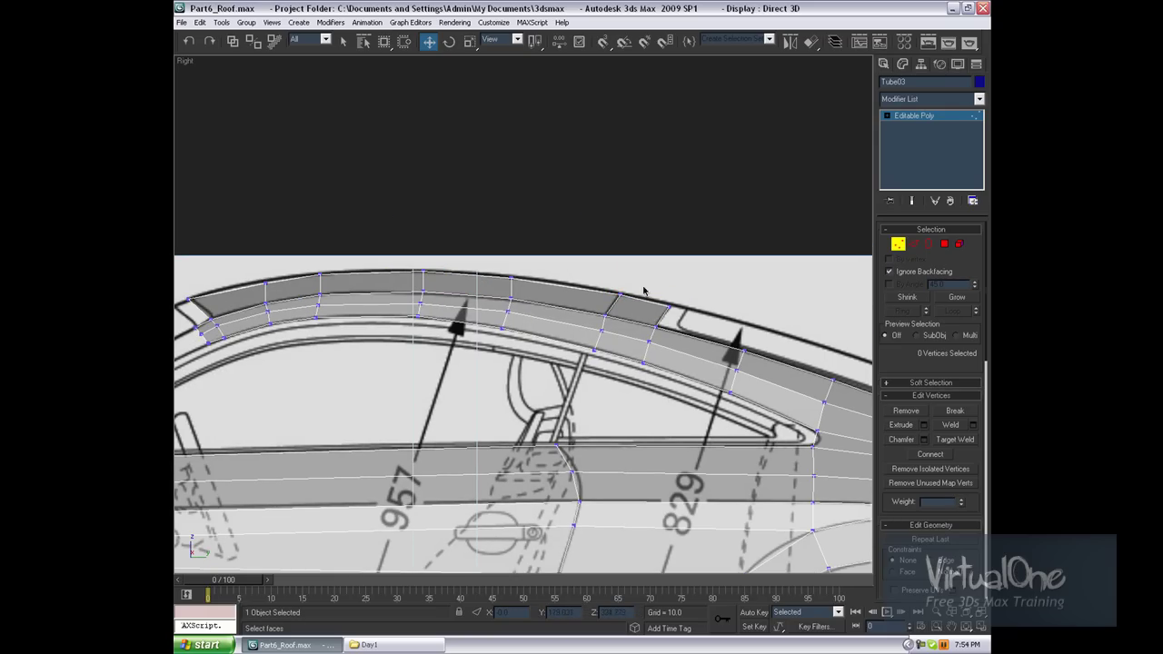
pyautogui.click(514, 280)
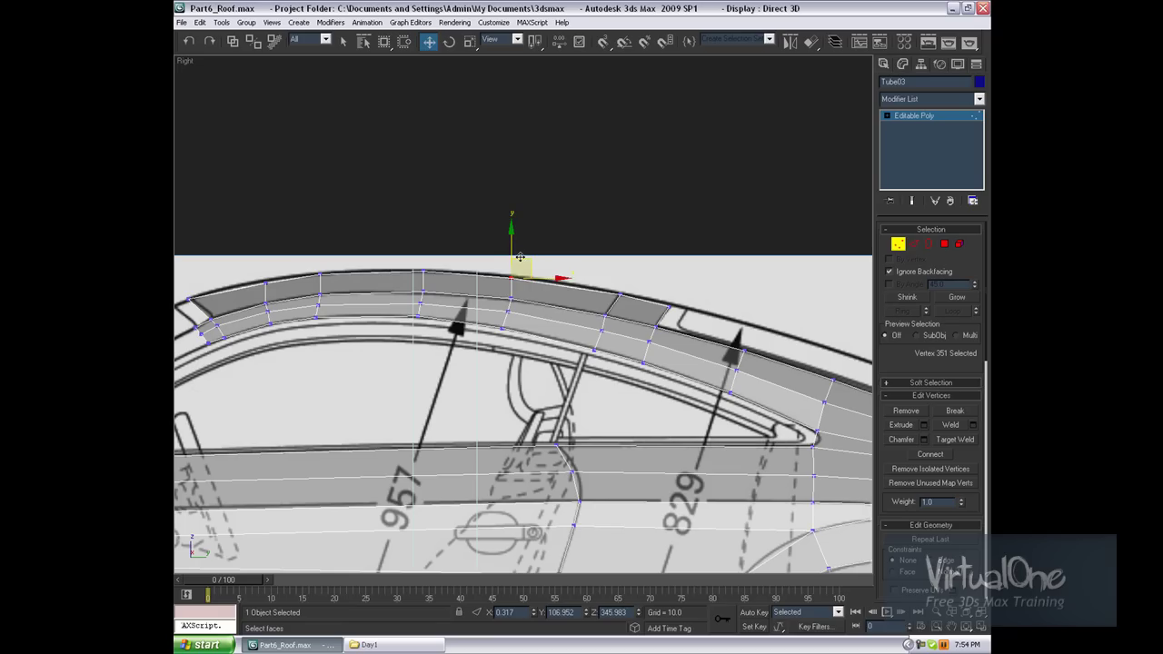
pyautogui.moveTo(509, 255); pyautogui.dragTo(727, 289, button='middle')
pyautogui.moveTo(459, 282); pyautogui.dragTo(498, 324)
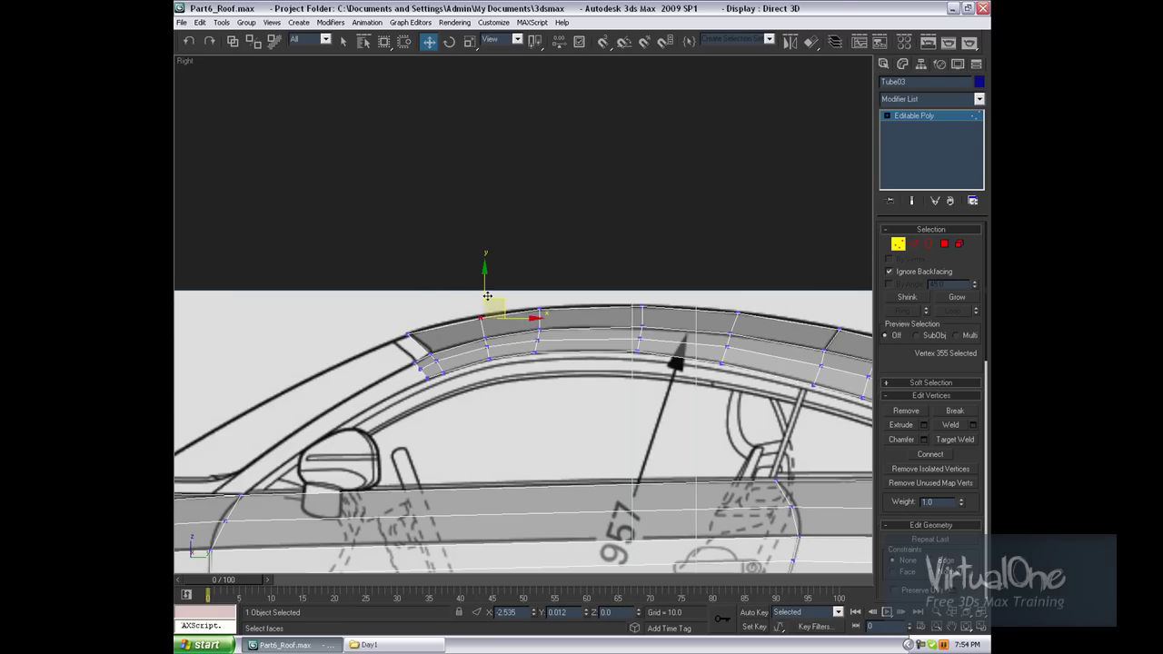
pyautogui.click(477, 302)
pyautogui.click(539, 310)
pyautogui.click(608, 299)
pyautogui.scroll(-3, 636, 300)
pyautogui.scroll(3, 640, 304)
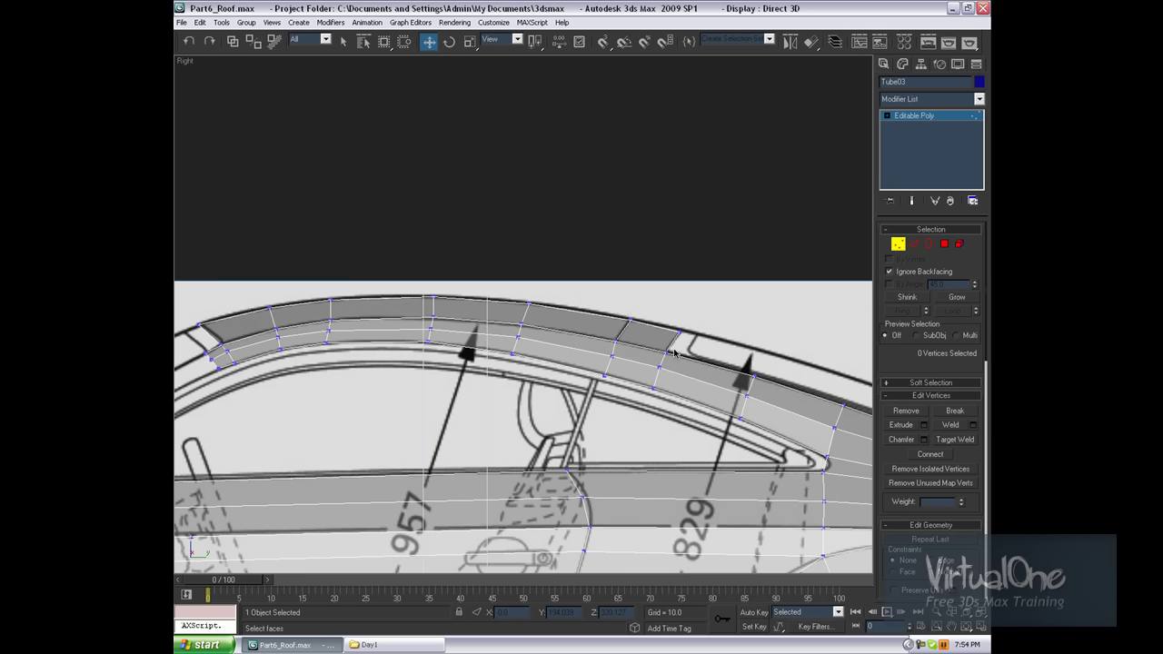
pyautogui.moveTo(550, 324); pyautogui.dragTo(727, 289, button='middle')
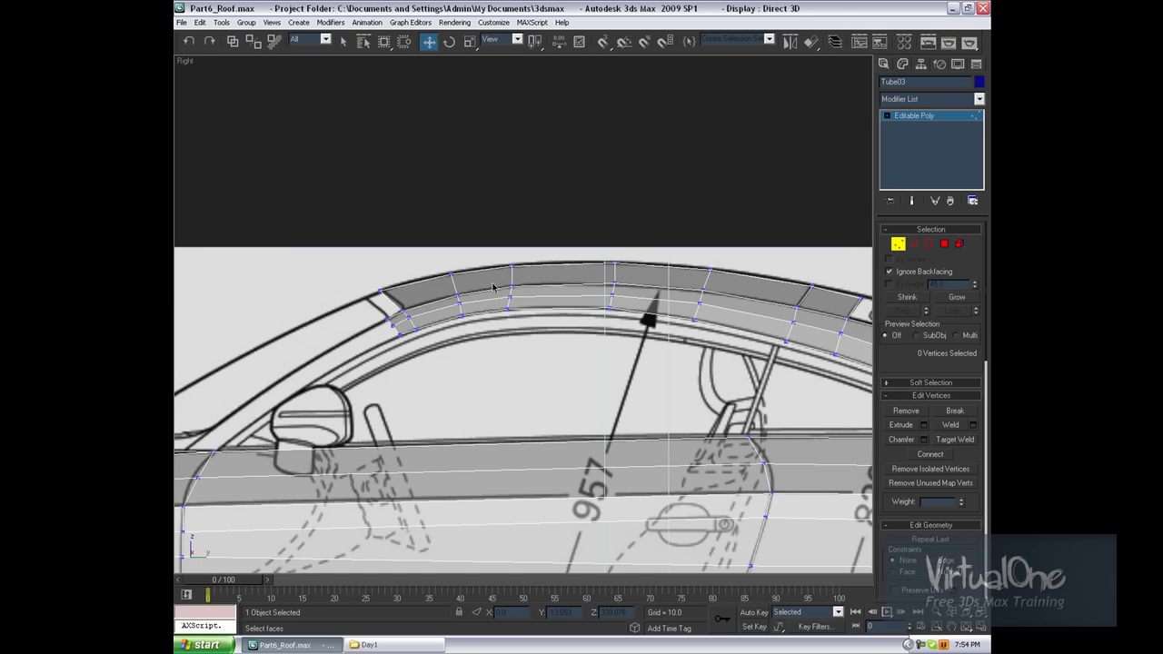
# Step: In the Front view, select the ring of long roof edges
pyautogui.press('f')
pyautogui.scroll(-3, 554, 408)
pyautogui.moveTo(558, 408); pyautogui.dragTo(591, 522, button='middle')
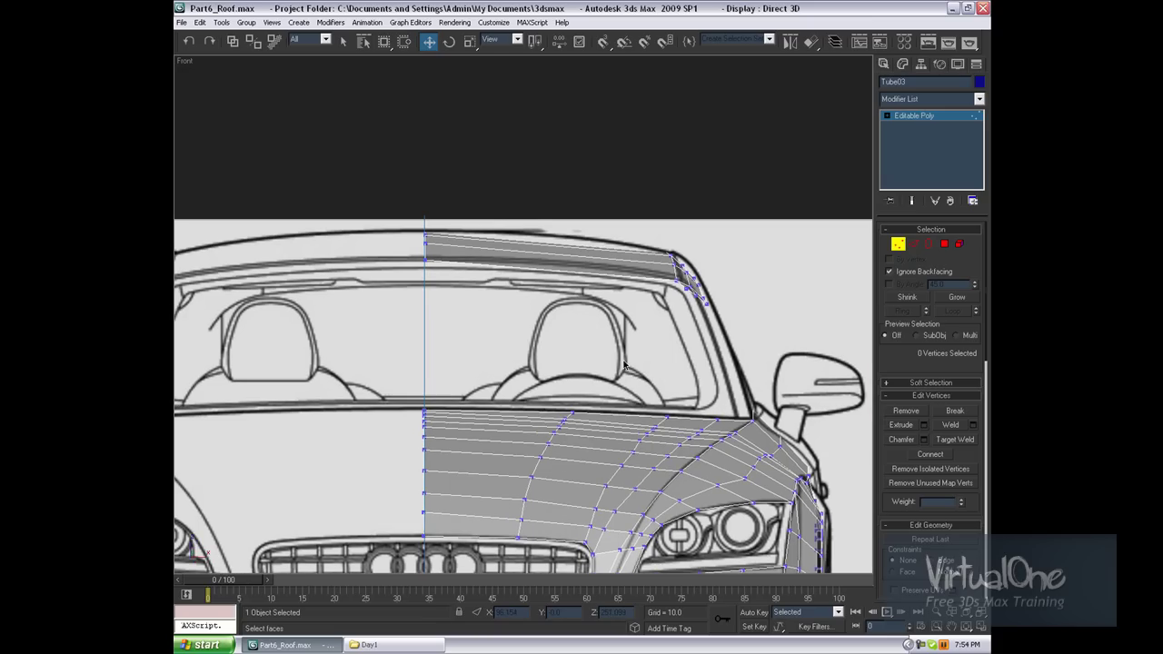
pyautogui.moveTo(704, 306); pyautogui.dragTo(702, 264, button='middle')
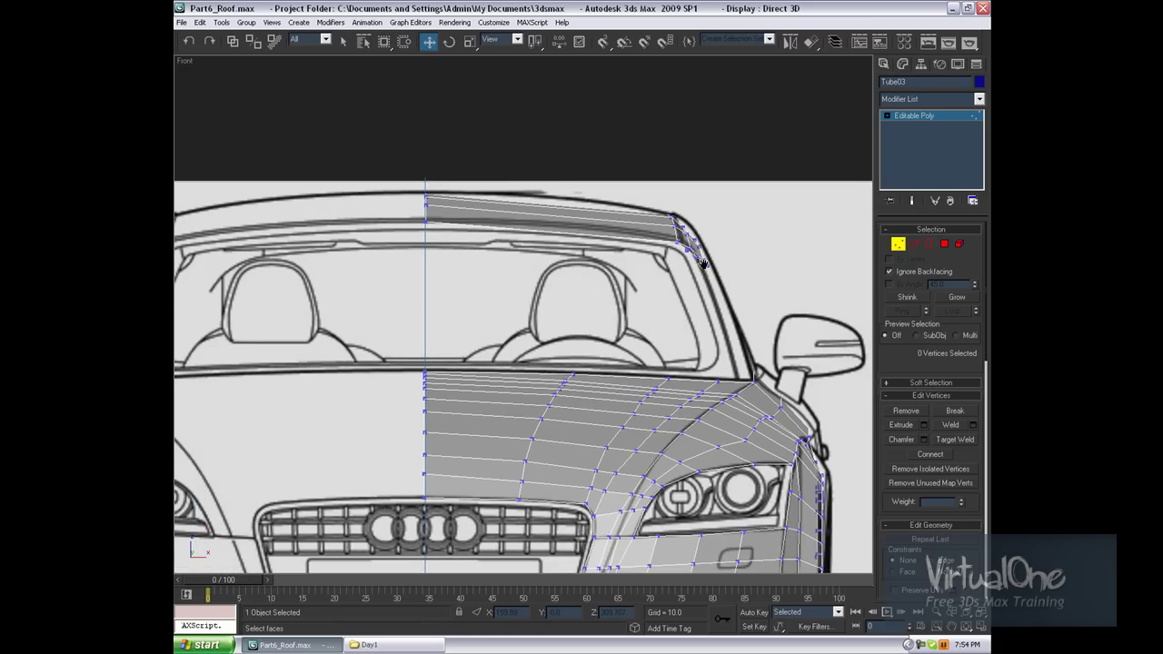
pyautogui.moveTo(618, 243); pyautogui.dragTo(650, 281, button='middle')
pyautogui.press('2')
pyautogui.click(581, 252)
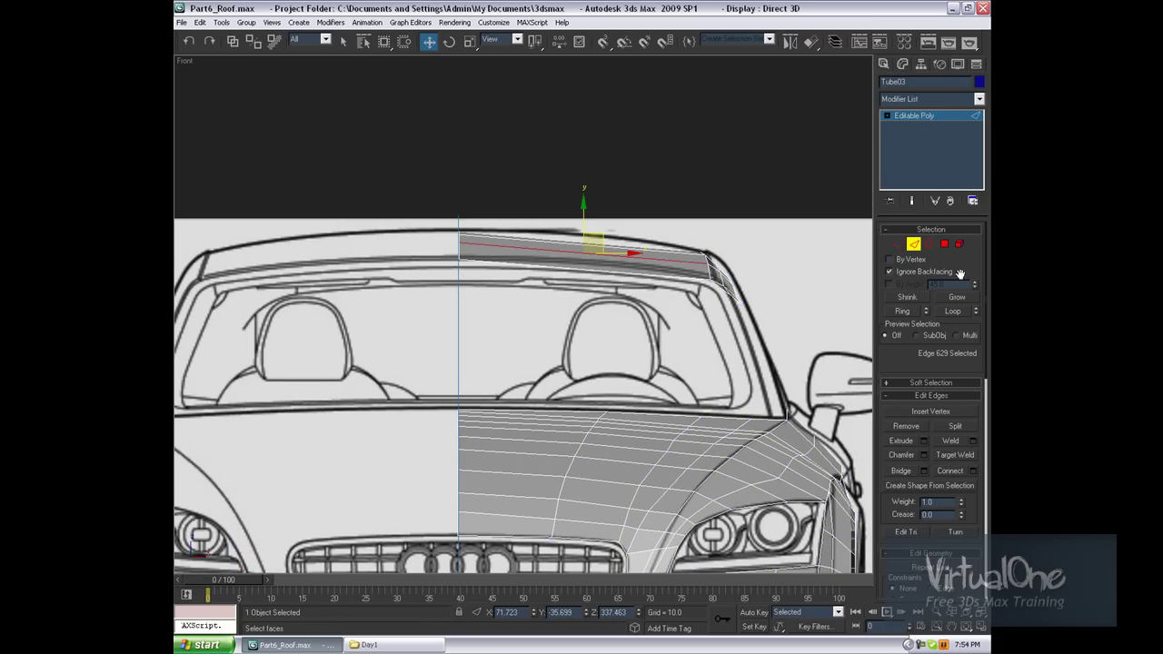
pyautogui.click(903, 312)
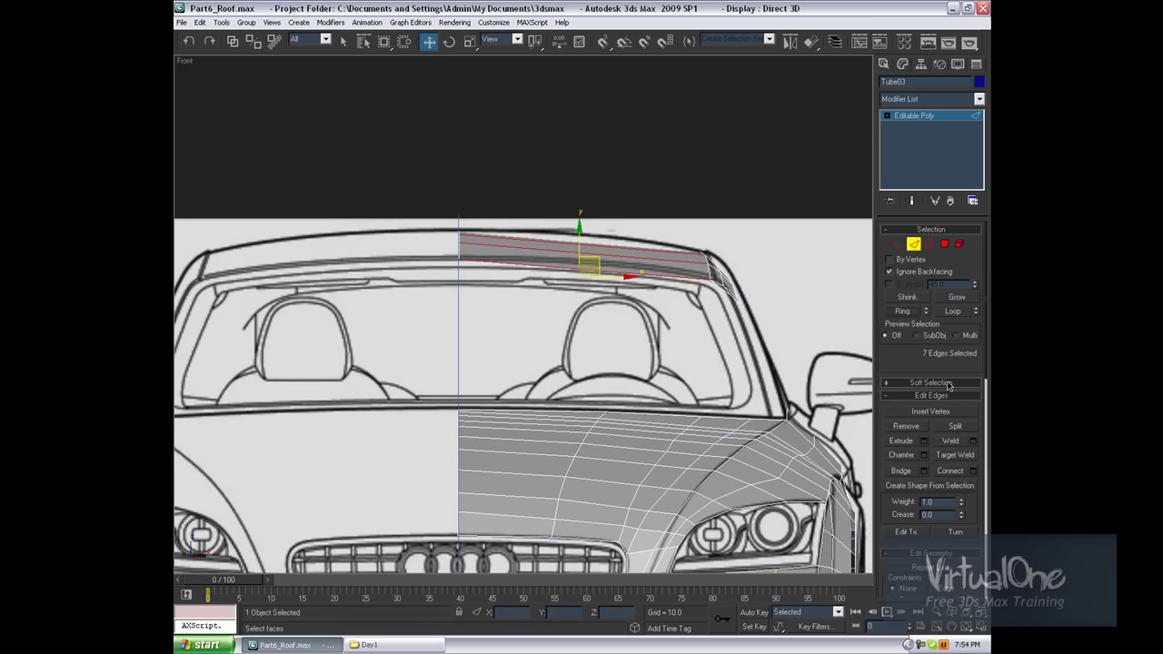
# Step: Connect the ring with 3 segments and select the five new roof vertices
pyautogui.click(973, 470)
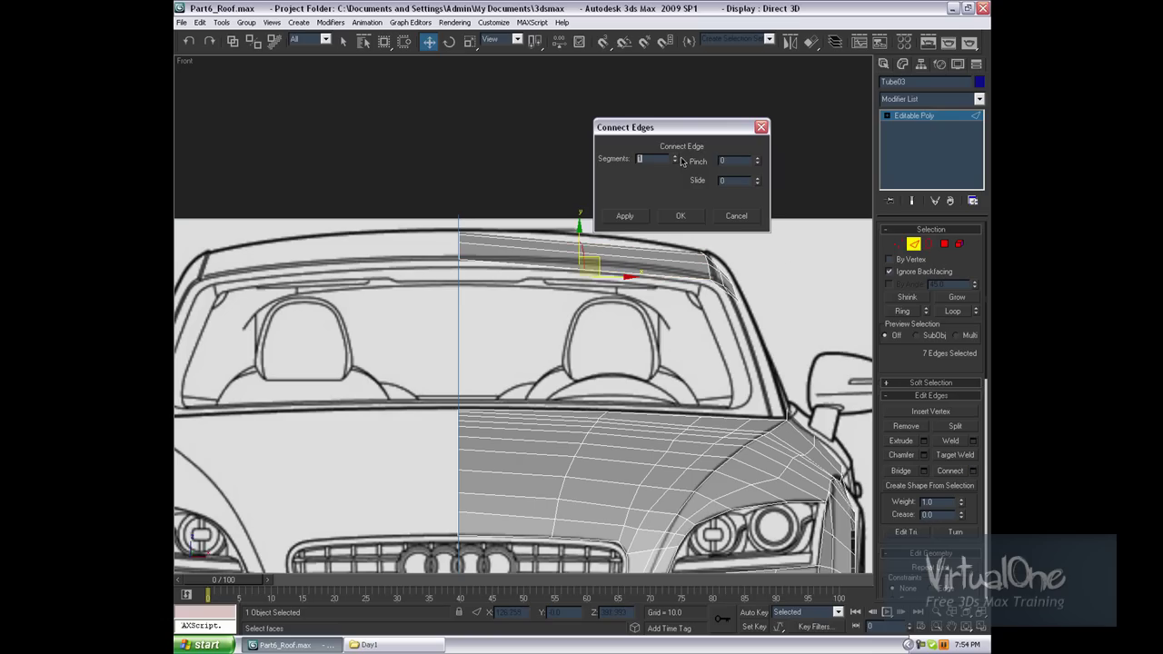
pyautogui.write('3')
pyautogui.press('Return')
pyautogui.click(651, 219)
pyautogui.press('1')
pyautogui.moveTo(664, 297)
pyautogui.mouseDown()
pyautogui.moveTo(636, 234)
pyautogui.moveTo(582, 247)
pyautogui.moveTo(522, 221)
pyautogui.mouseUp()
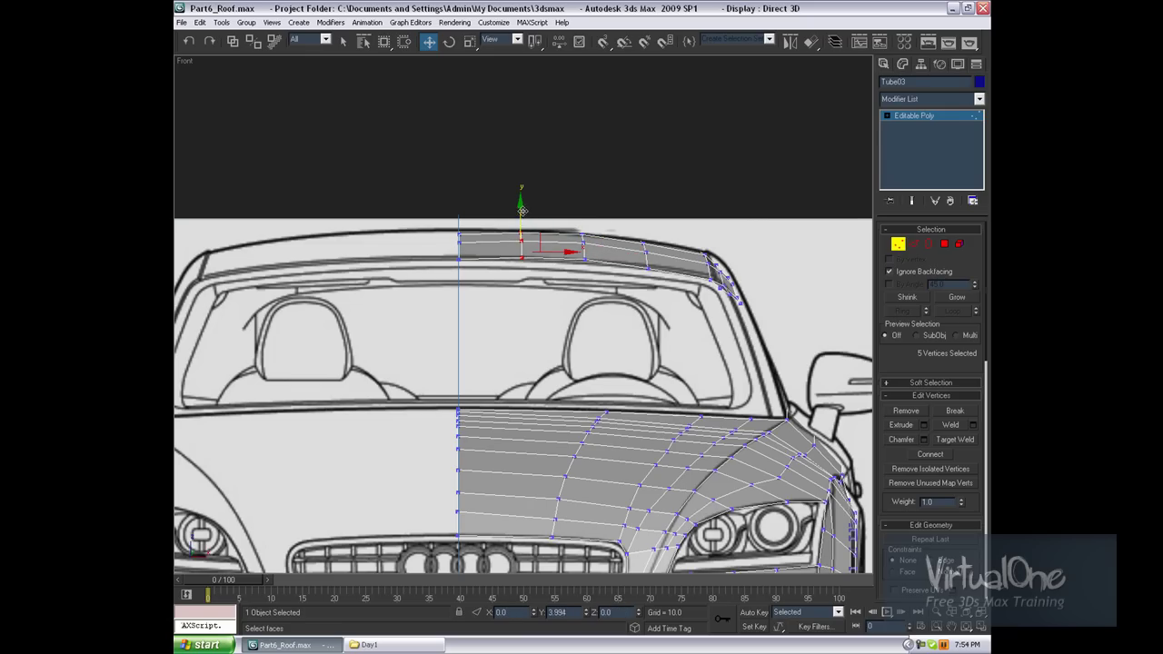
# Step: In the Back view, raise two left roof vertices and lower the right-end vertex onto the blueprint roof line
pyautogui.click(438, 226)
pyautogui.press('k')
pyautogui.moveTo(471, 375); pyautogui.dragTo(533, 233, button='middle')
pyautogui.moveTo(539, 184); pyautogui.dragTo(673, 232, button='middle')
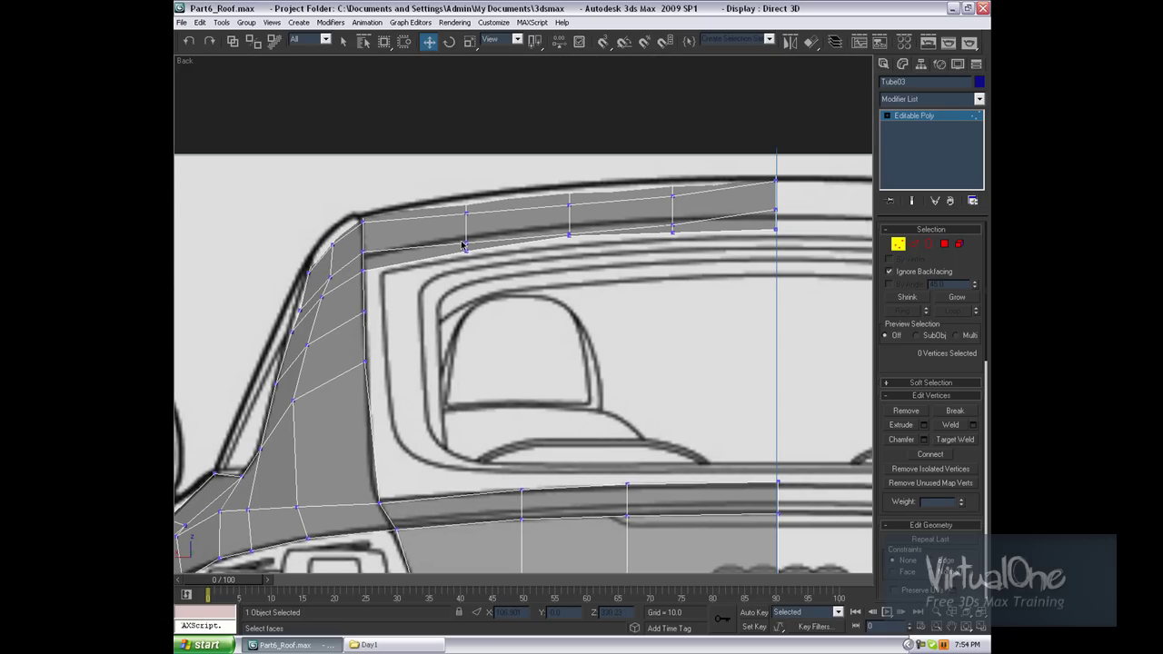
pyautogui.moveTo(468, 255); pyautogui.dragTo(467, 204)
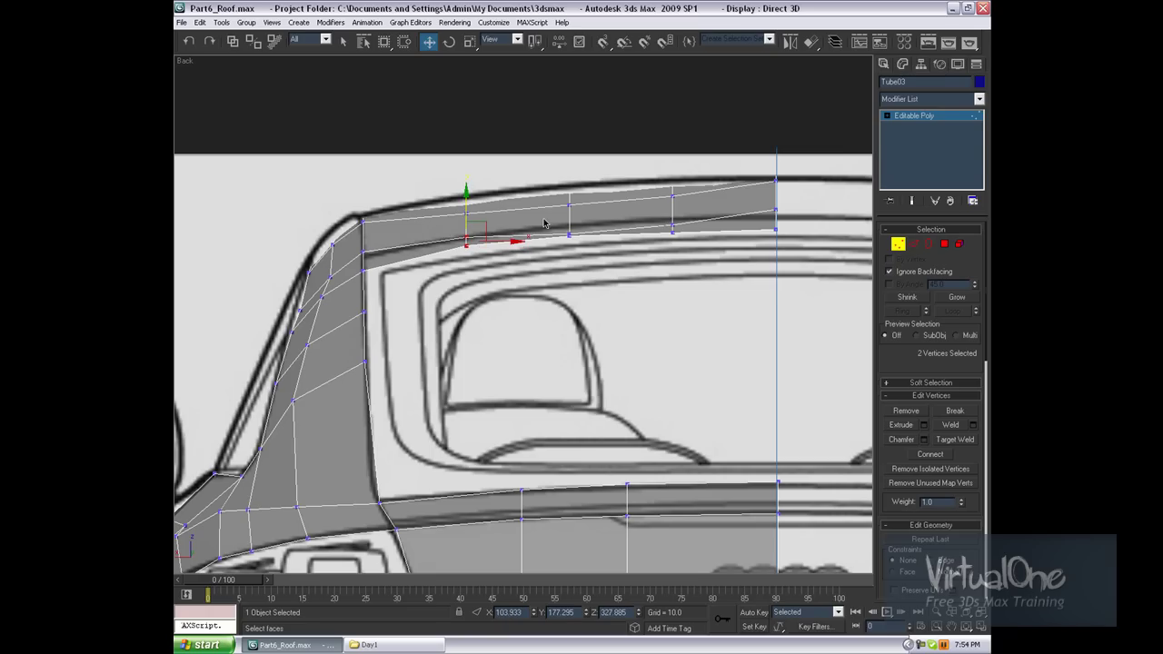
pyautogui.click(567, 232)
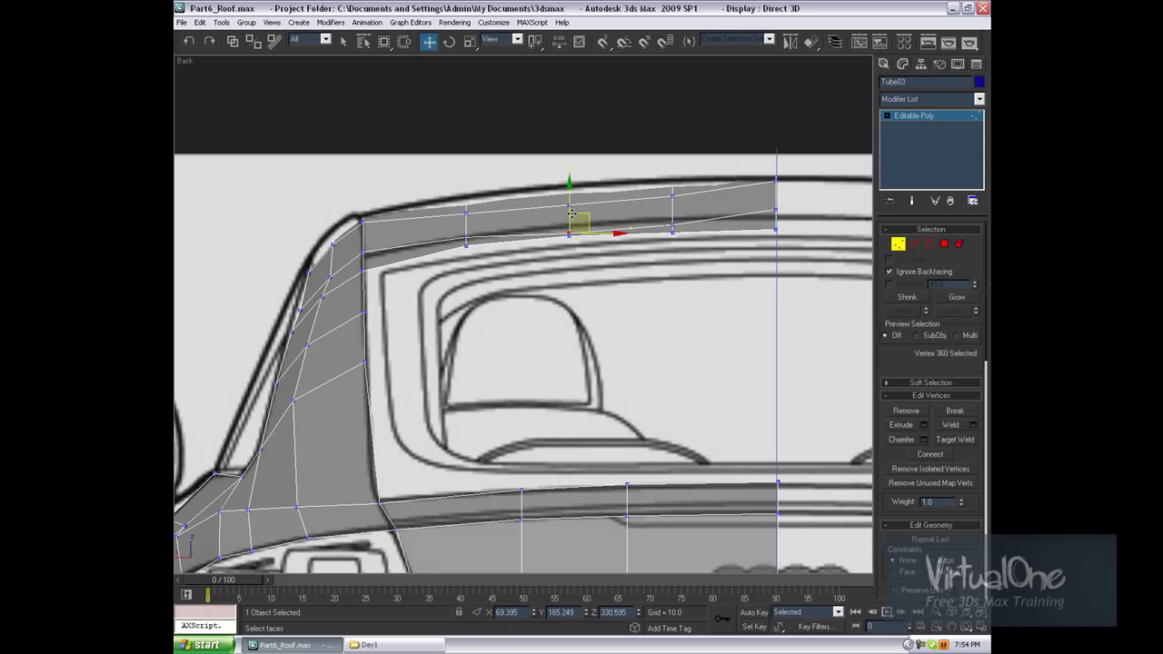
pyautogui.click(672, 222)
pyautogui.click(636, 187)
pyautogui.click(775, 210)
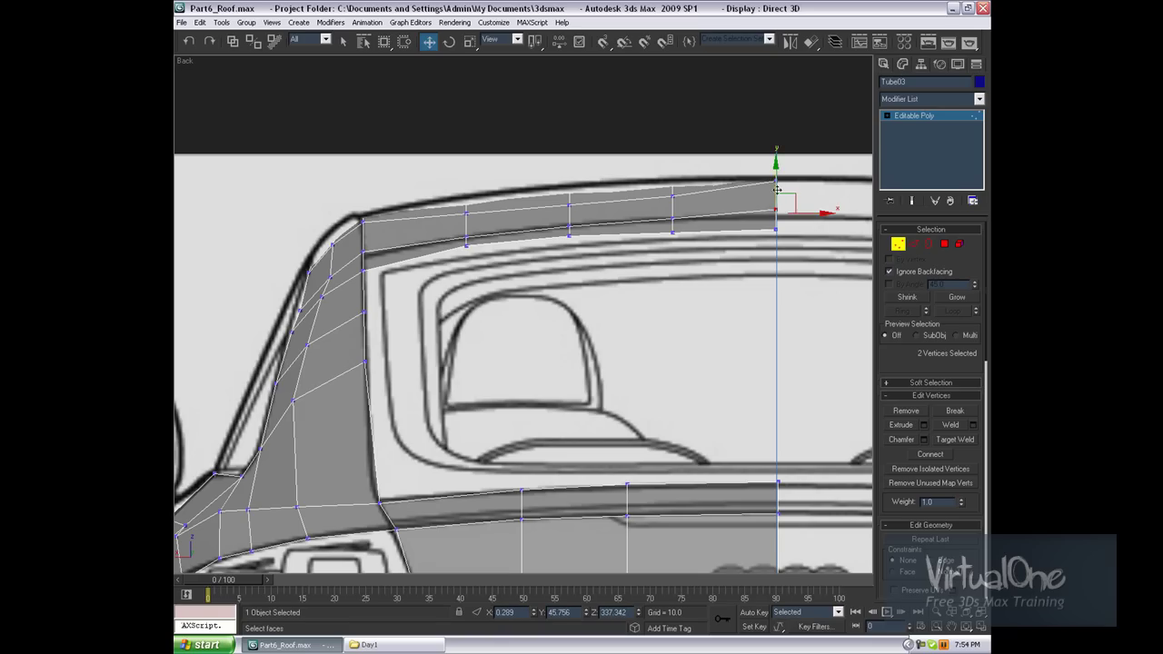
pyautogui.moveTo(775, 210); pyautogui.dragTo(775, 236)
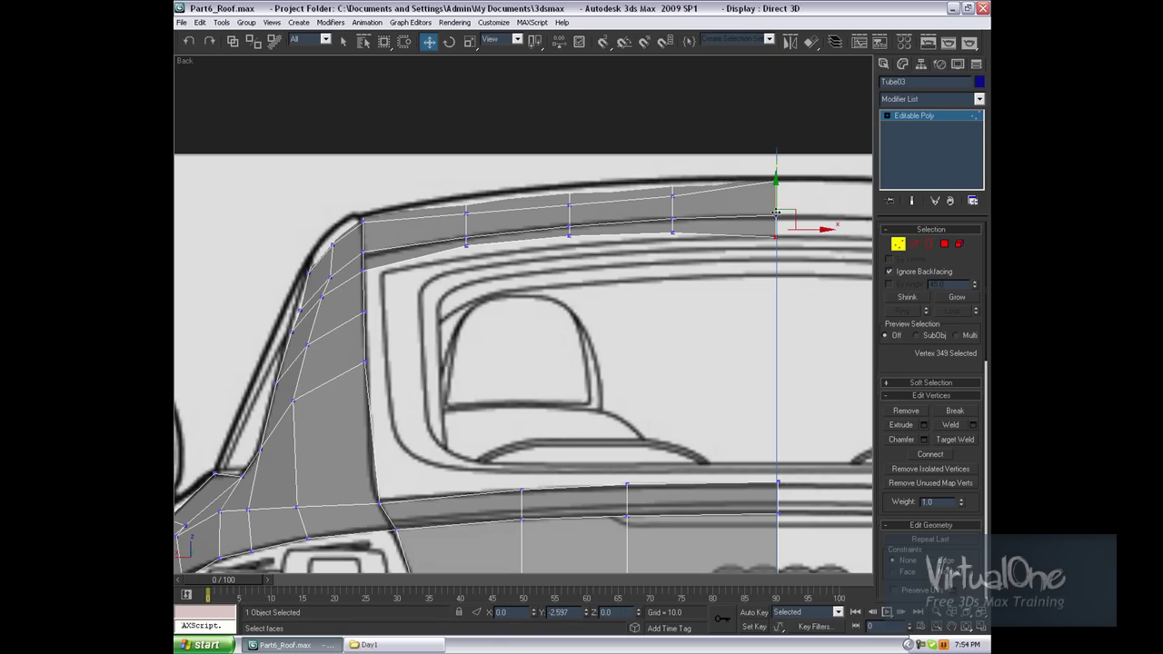
# Step: Lower the remaining lower-edge roof vertices onto the blueprint roof line
pyautogui.click(673, 240)
pyautogui.click(672, 222)
pyautogui.moveTo(673, 223); pyautogui.dragTo(672, 237)
pyautogui.click(568, 232)
pyautogui.moveTo(571, 218); pyautogui.dragTo(561, 224)
pyautogui.click(466, 241)
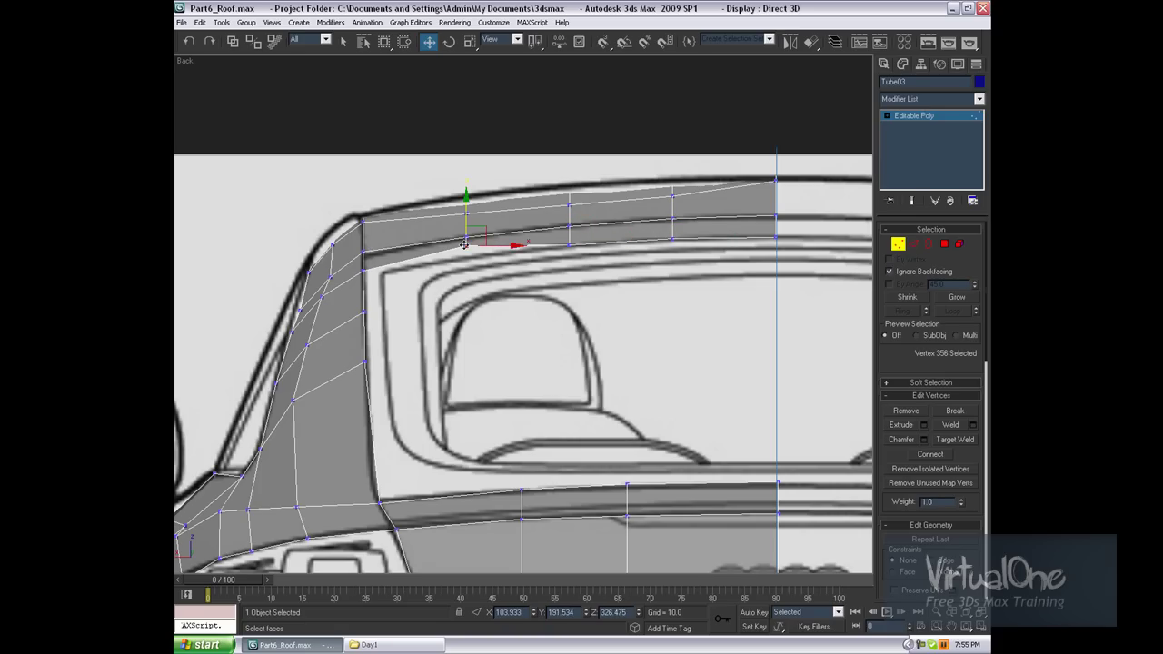
pyautogui.moveTo(466, 221); pyautogui.dragTo(466, 229)
pyautogui.click(489, 263)
# Step: Nudge each top-edge roof vertex, including the corner, onto the blueprint roof outline
pyautogui.click(472, 215)
pyautogui.moveTo(463, 185); pyautogui.dragTo(463, 182)
pyautogui.click(569, 205)
pyautogui.moveTo(568, 187); pyautogui.dragTo(569, 184)
pyautogui.click(673, 195)
pyautogui.moveTo(671, 173); pyautogui.dragTo(672, 164)
pyautogui.click(583, 207)
pyautogui.click(569, 198)
pyautogui.moveTo(569, 186); pyautogui.dragTo(569, 182)
pyautogui.click(688, 193)
pyautogui.click(774, 182)
pyautogui.moveTo(777, 173); pyautogui.dragTo(776, 178)
pyautogui.click(731, 208)
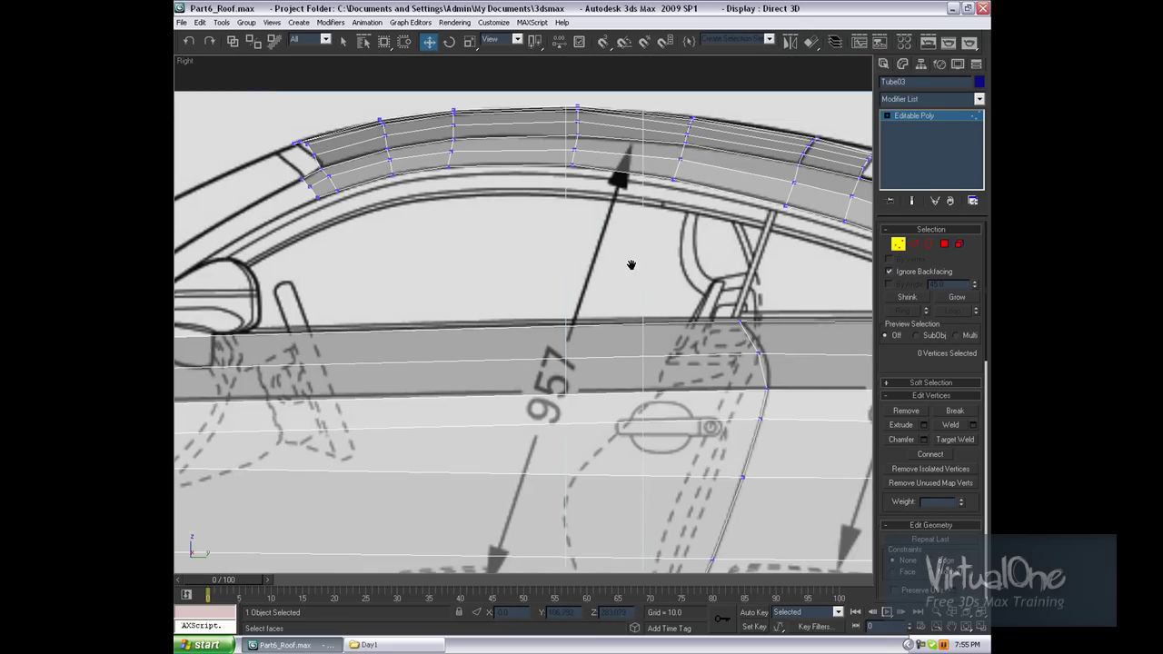
# Step: In the side view, raise the front roof vertex slightly to match the blueprint
pyautogui.moveTo(631, 264); pyautogui.dragTo(600, 274, button='middle')
pyautogui.click(583, 149)
pyautogui.moveTo(586, 136); pyautogui.dragTo(586, 134)
pyautogui.click(701, 174)
pyautogui.moveTo(692, 188)
pyautogui.mouseDown(button='middle')
pyautogui.moveTo(688, 252)
pyautogui.moveTo(634, 174)
pyautogui.mouseUp(button='middle')
pyautogui.scroll(2, 648, 241)
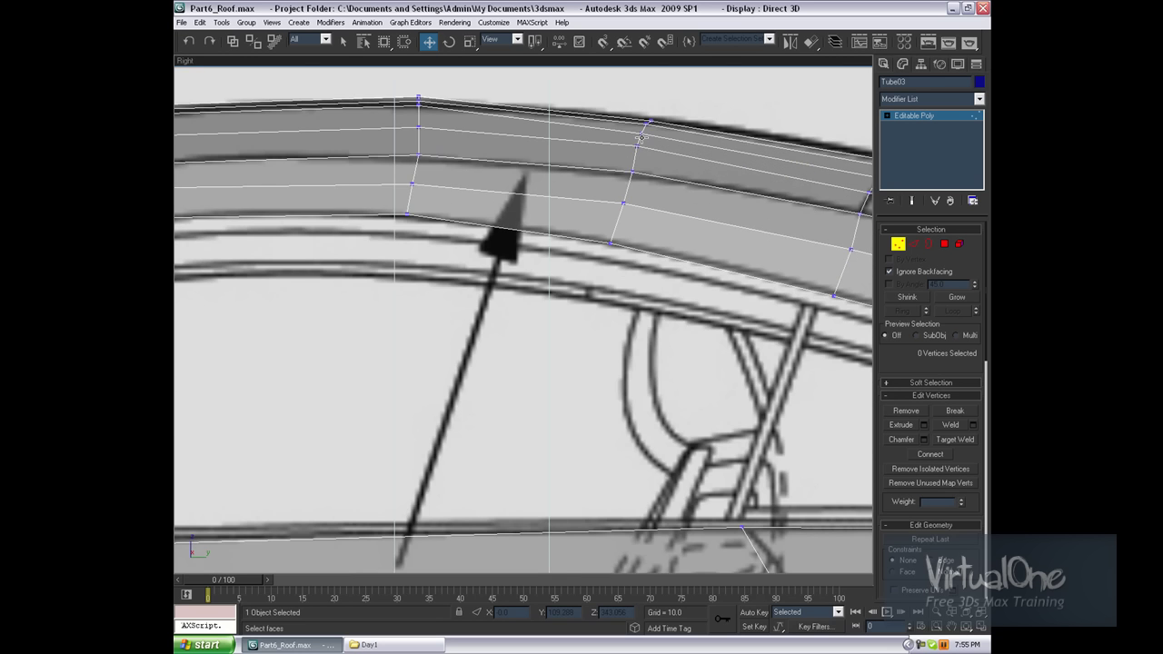
pyautogui.scroll(-2, 549, 173)
# Step: Orbit the car in Perspective with edges hidden, then reselect Tube03 in the Modify panel
pyautogui.press('p')
pyautogui.scroll(-5, 568, 222)
pyautogui.keyDown('alt'); pyautogui.moveTo(545, 273); pyautogui.dragTo(588, 324, button='middle'); pyautogui.keyUp('alt')
pyautogui.press('F4')
pyautogui.keyDown('alt'); pyautogui.moveTo(713, 267); pyautogui.dragTo(826, 140, button='middle'); pyautogui.keyUp('alt')
pyautogui.click(892, 80)
pyautogui.moveTo(636, 109)
pyautogui.keyDown('alt'); pyautogui.mouseDown(button='middle')
pyautogui.moveTo(654, 169)
pyautogui.moveTo(710, 255)
pyautogui.moveTo(773, 216)
pyautogui.mouseUp(button='middle'); pyautogui.keyUp('alt')
pyautogui.moveTo(727, 259)
pyautogui.keyDown('alt'); pyautogui.mouseDown(button='middle')
pyautogui.moveTo(615, 219)
pyautogui.moveTo(603, 227)
pyautogui.moveTo(602, 246)
pyautogui.moveTo(628, 243)
pyautogui.mouseUp(button='middle'); pyautogui.keyUp('alt')
pyautogui.scroll(5, 628, 243)
pyautogui.scroll(3, 635, 236)
pyautogui.click(705, 205)
pyautogui.click(902, 63)
# Step: With edges shown again, select the two edges at the roof's front corner
pyautogui.press('F4')
pyautogui.click(913, 244)
pyautogui.moveTo(629, 321)
pyautogui.keyDown('alt'); pyautogui.mouseDown(button='middle')
pyautogui.moveTo(631, 350)
pyautogui.moveTo(658, 289)
pyautogui.mouseUp(button='middle'); pyautogui.keyUp('alt')
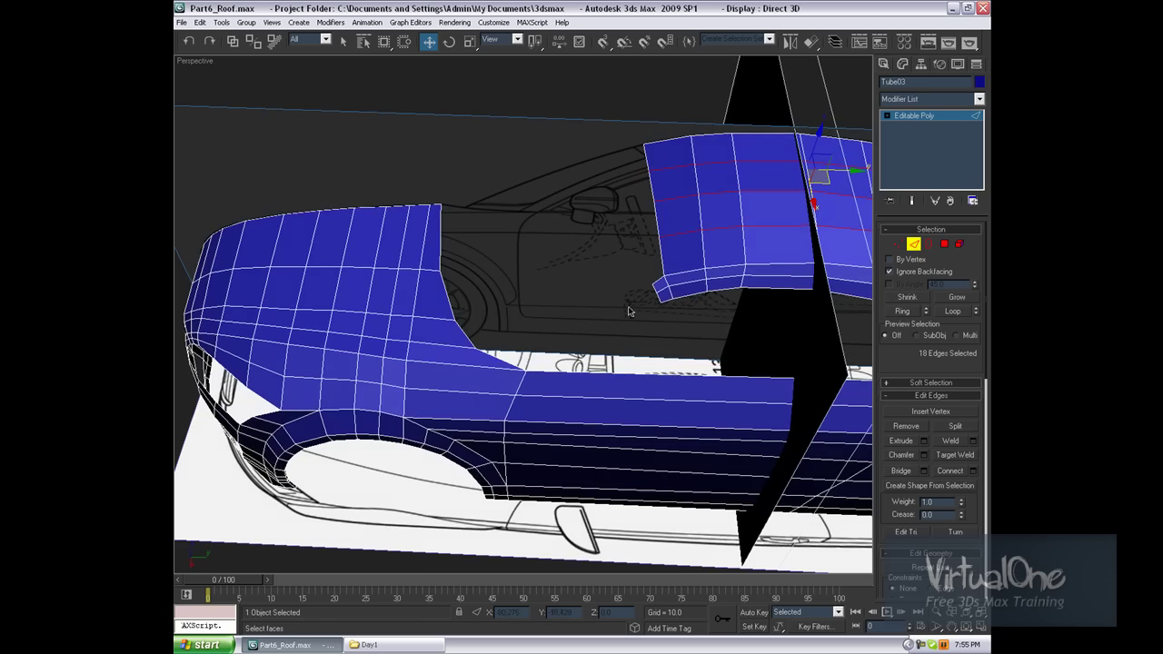
pyautogui.keyDown('alt'); pyautogui.moveTo(487, 348); pyautogui.dragTo(535, 365, button='middle'); pyautogui.keyUp('alt')
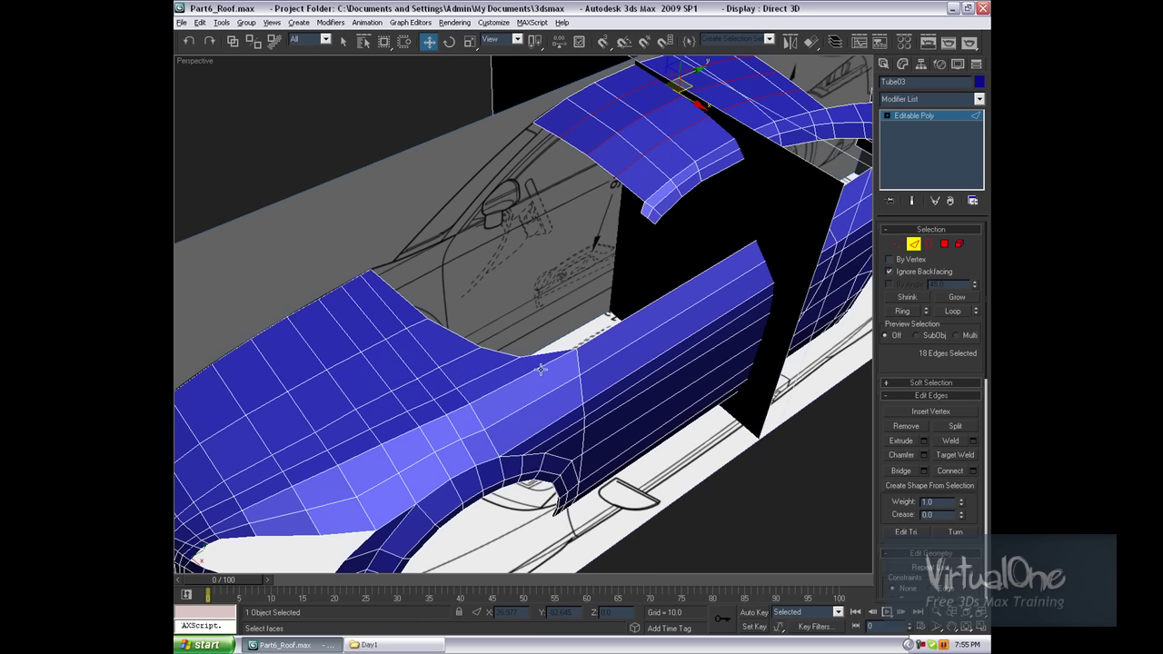
pyautogui.keyDown('alt'); pyautogui.moveTo(541, 368); pyautogui.dragTo(639, 311, button='middle'); pyautogui.keyUp('alt')
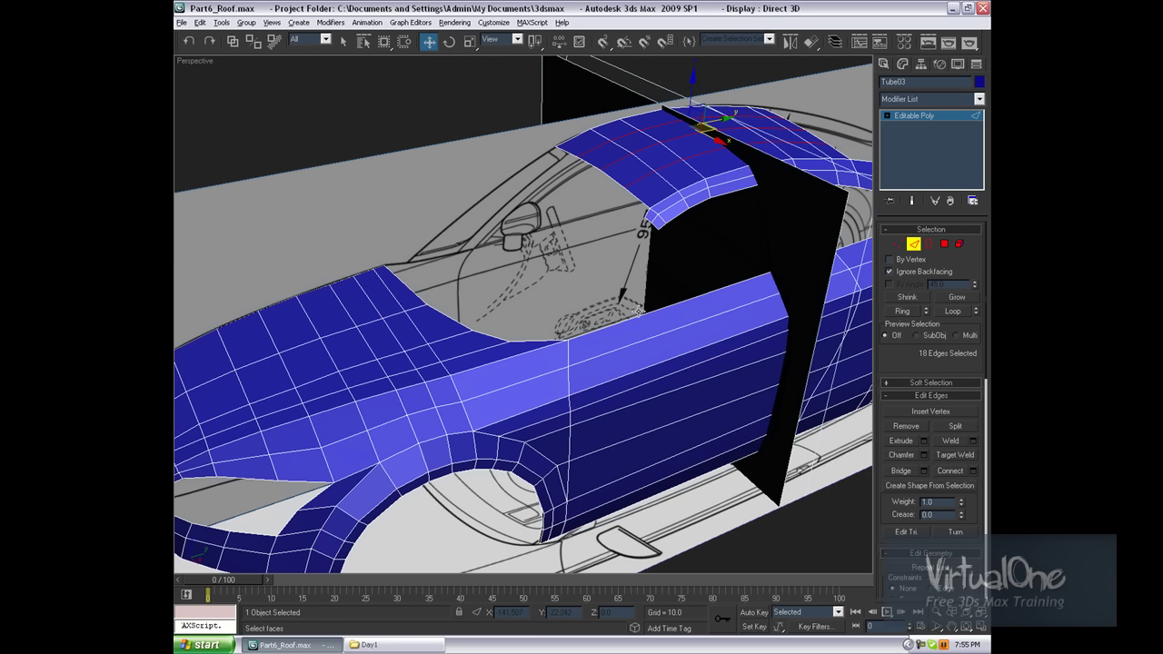
pyautogui.click(650, 222)
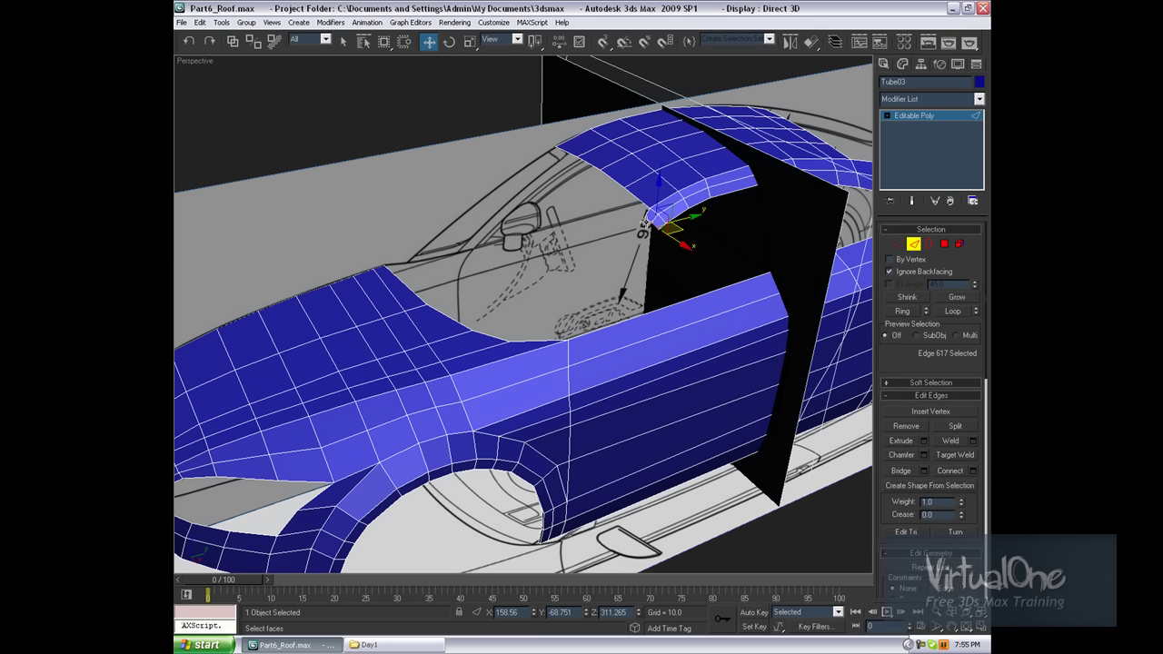
pyautogui.press('r')
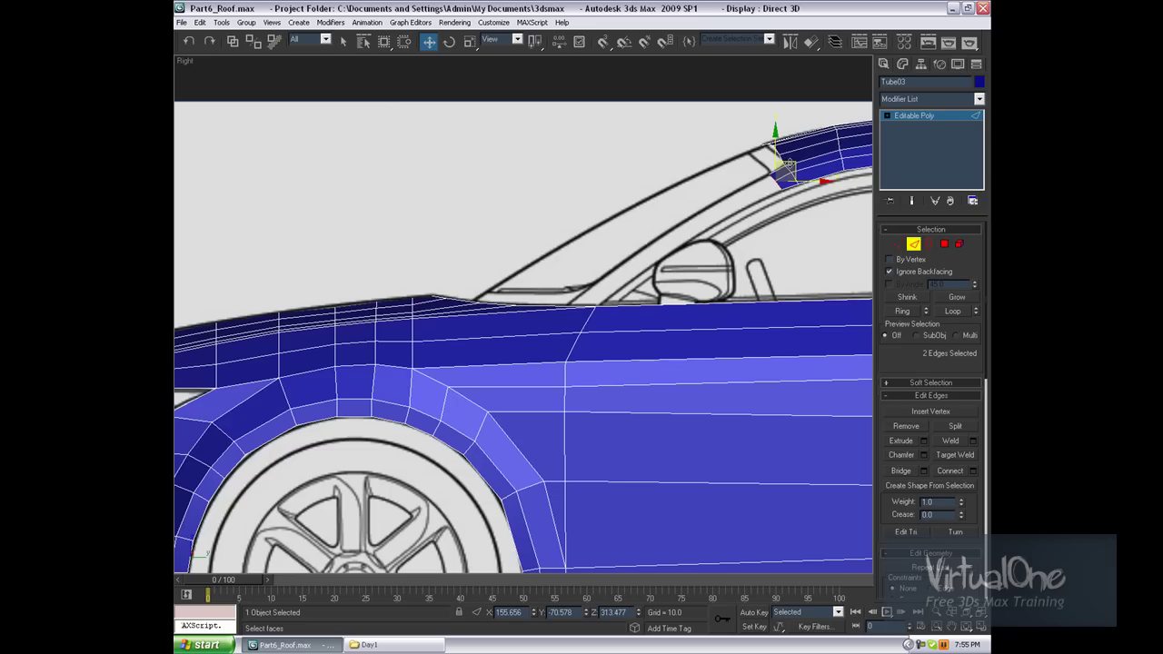
# Step: In the Front view, nudge a roof vertex above the windshield slightly down to the blueprint edge
pyautogui.press('1')
pyautogui.press('f')
pyautogui.click(576, 291)
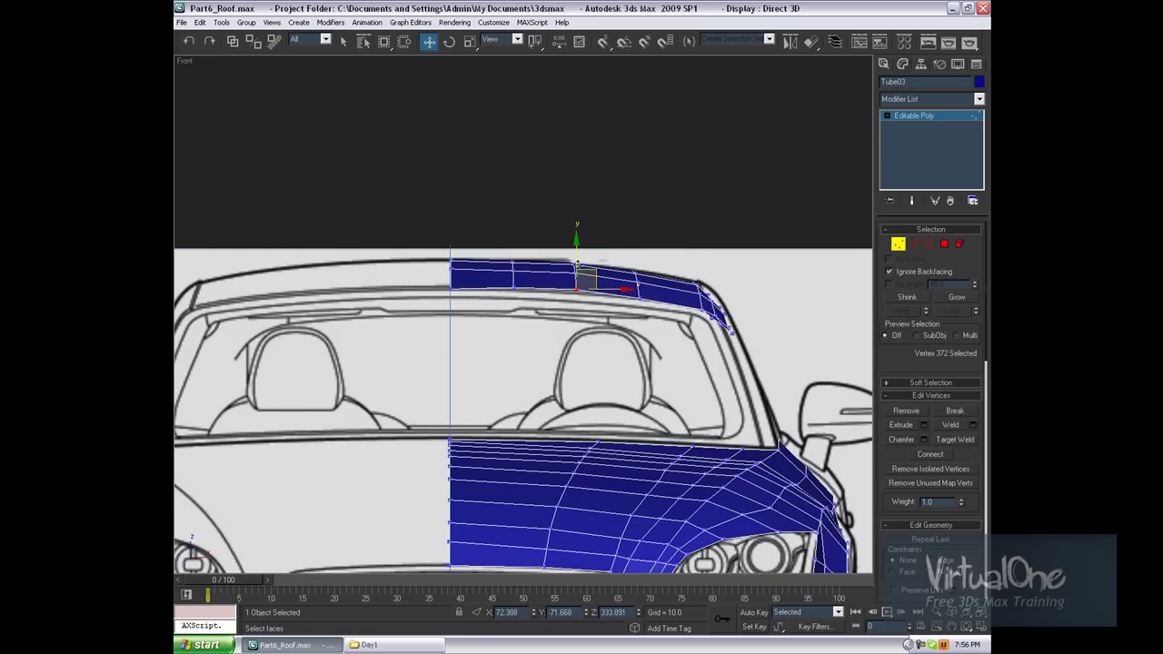
pyautogui.scroll(5, 576, 272)
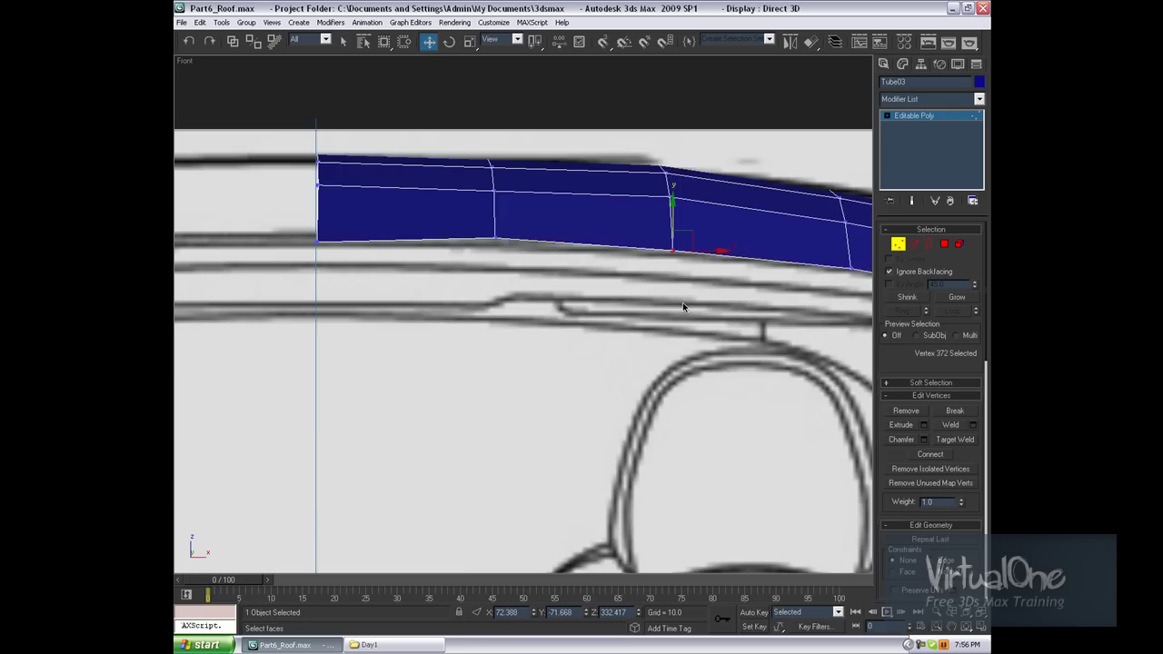
pyautogui.moveTo(660, 373)
pyautogui.mouseDown(button='middle')
pyautogui.moveTo(536, 290)
pyautogui.moveTo(626, 286)
pyautogui.mouseUp(button='middle')
pyautogui.click(363, 238)
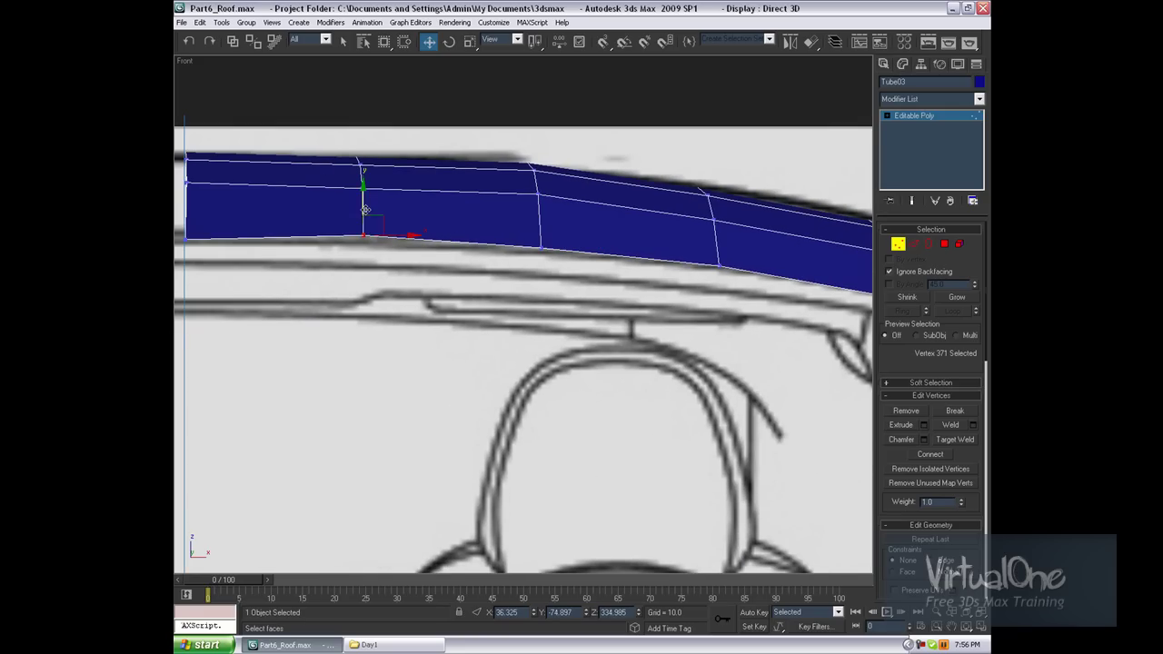
pyautogui.click(542, 249)
pyautogui.moveTo(540, 226); pyautogui.dragTo(540, 230)
pyautogui.click(535, 293)
pyautogui.scroll(-3, 548, 294)
pyautogui.moveTo(547, 293)
pyautogui.mouseDown(button='middle')
pyautogui.moveTo(466, 279)
pyautogui.moveTo(448, 316)
pyautogui.mouseUp(button='middle')
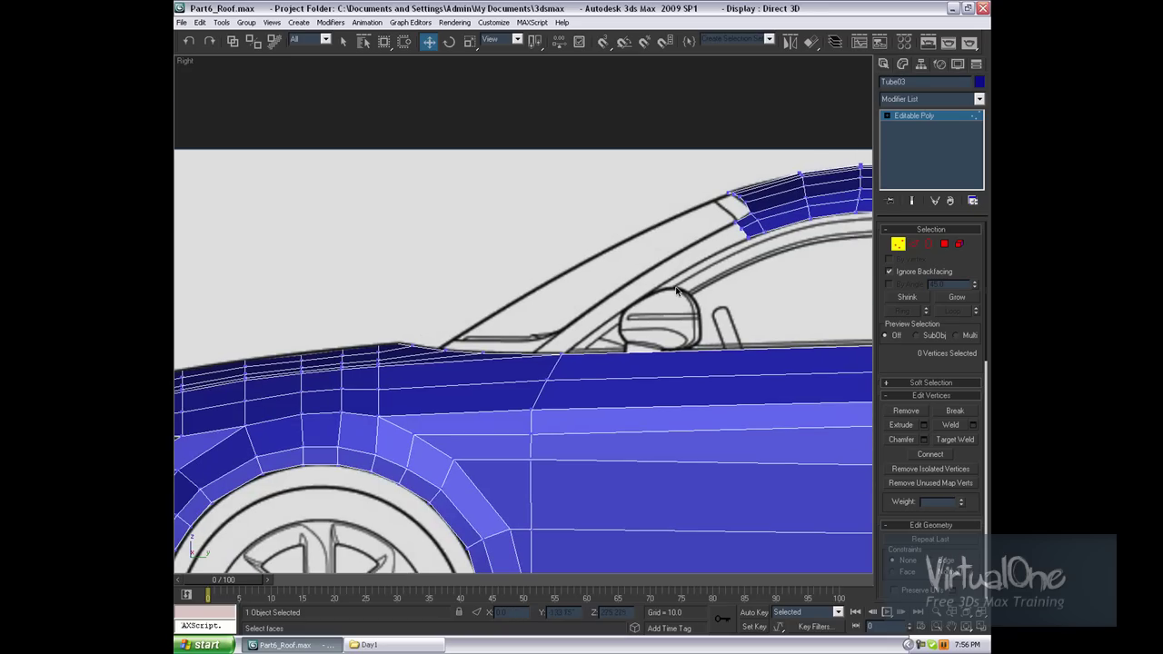
# Step: Shift-drag the roof's two front-corner edges down the windshield to extrude the A-pillar
pyautogui.press('2')
pyautogui.click(743, 234)
pyautogui.keyDown('alt'); pyautogui.click(747, 227); pyautogui.keyUp('alt')
pyautogui.click(739, 226)
pyautogui.keyDown('ctrl'); pyautogui.click(748, 224); pyautogui.keyUp('ctrl')
pyautogui.keyDown('shift'); pyautogui.moveTo(718, 226); pyautogui.dragTo(587, 291); pyautogui.keyUp('shift')
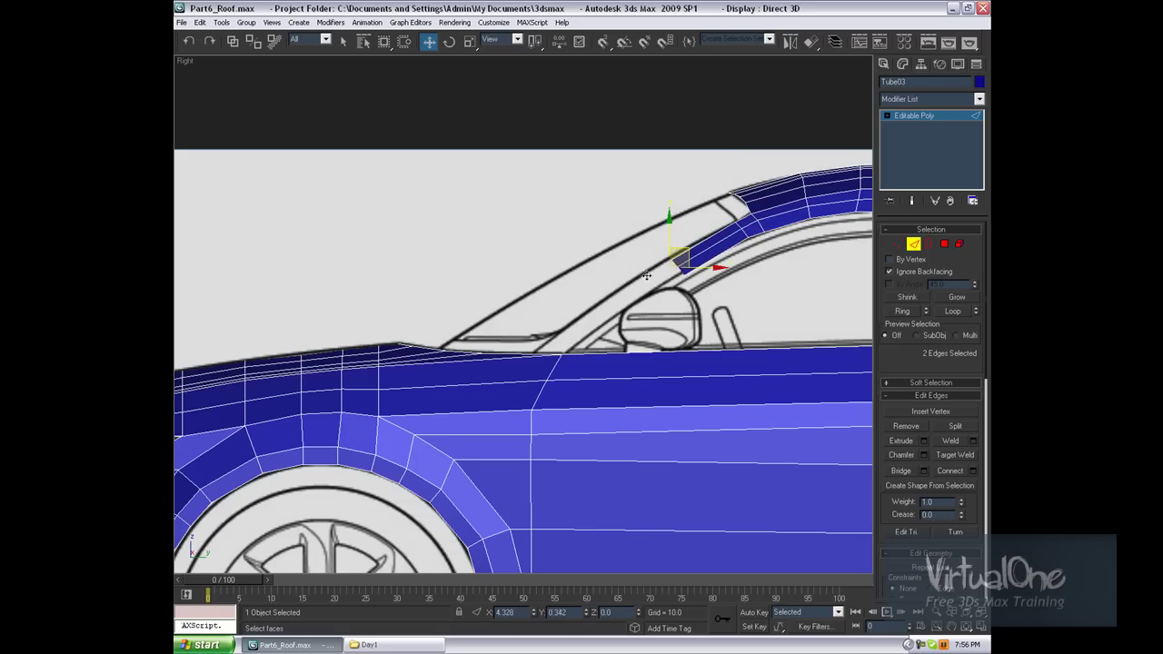
# Step: In the Front view, select vertices at the A-pillar's base, top and upper bend
pyautogui.press('1')
pyautogui.press('p')
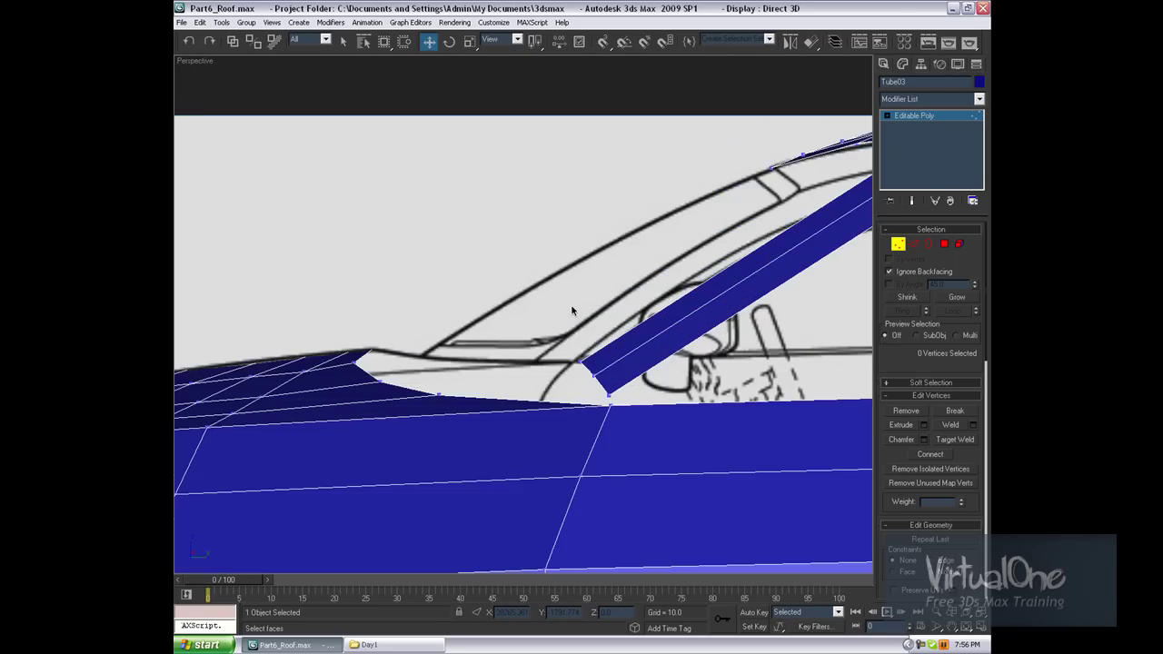
pyautogui.press('f')
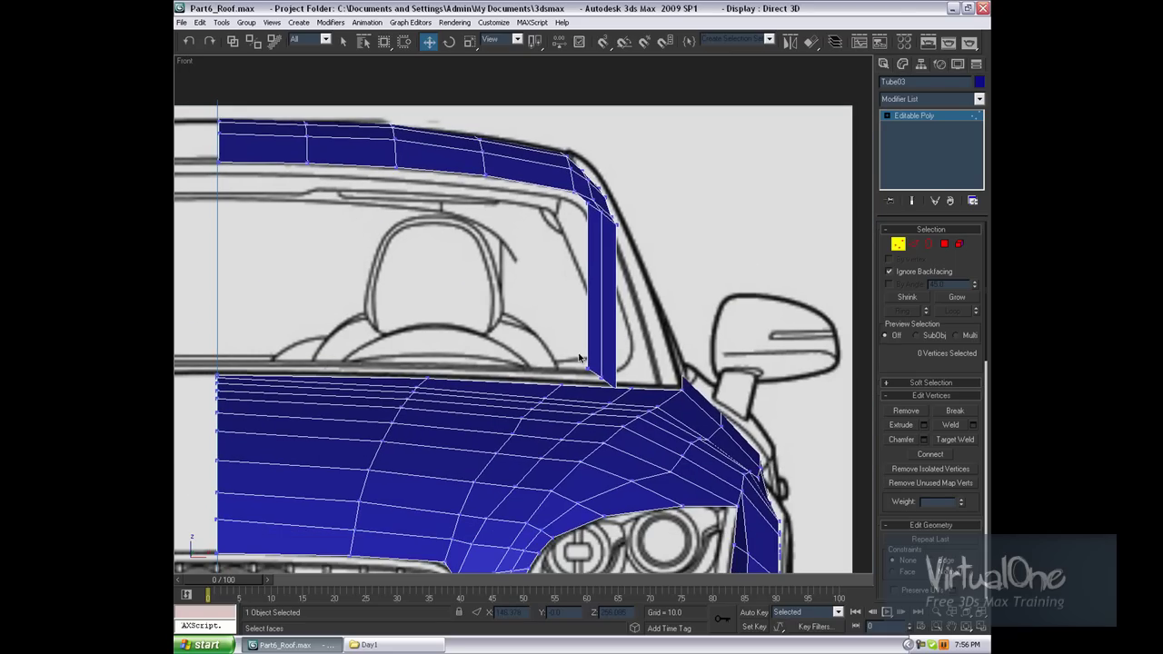
pyautogui.click(609, 384)
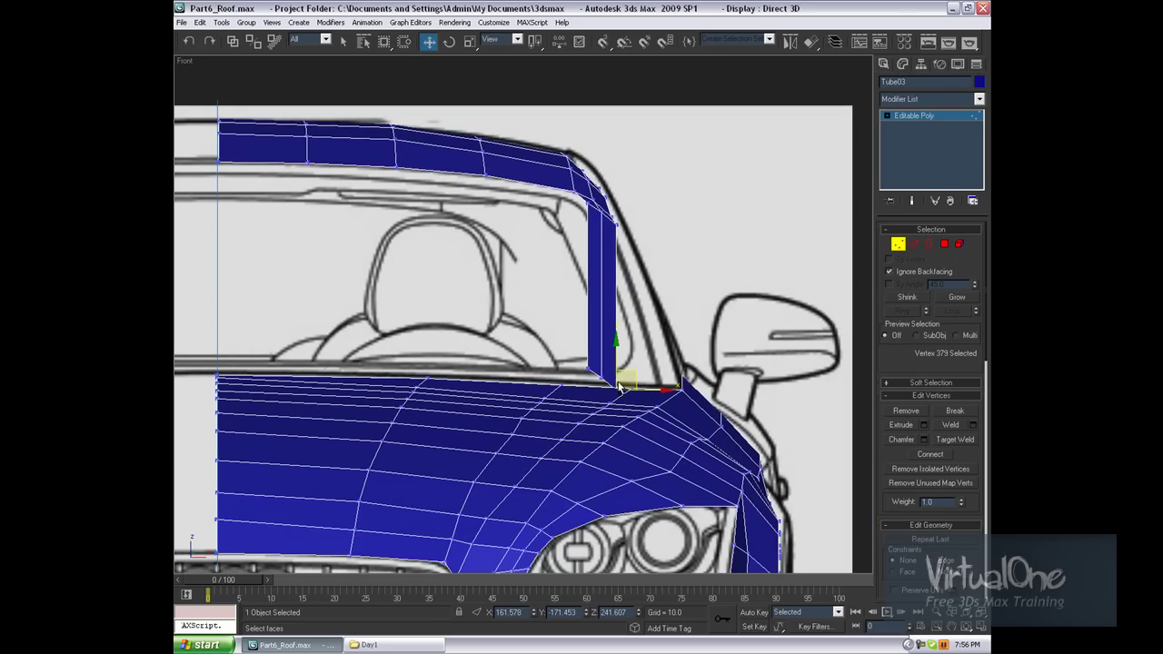
pyautogui.moveTo(584, 360)
pyautogui.mouseDown()
pyautogui.moveTo(626, 383)
pyautogui.moveTo(670, 373)
pyautogui.mouseUp()
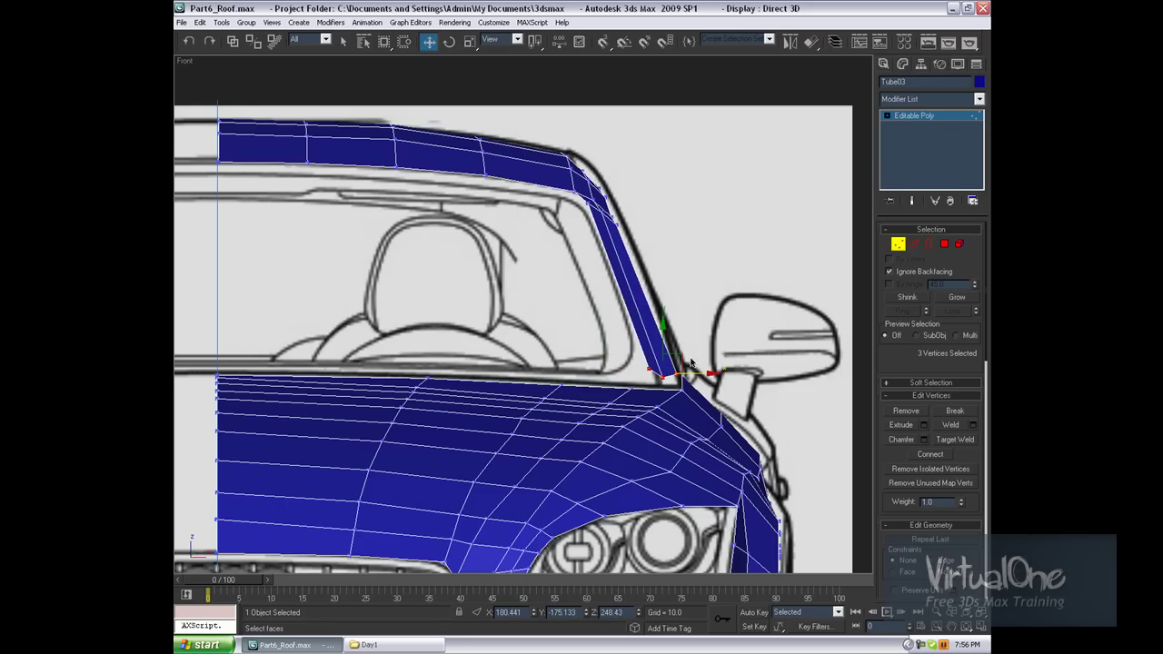
pyautogui.click(578, 192)
pyautogui.click(593, 196)
pyautogui.scroll(2, 618, 200)
pyautogui.scroll(2, 496, 306)
pyautogui.click(512, 314)
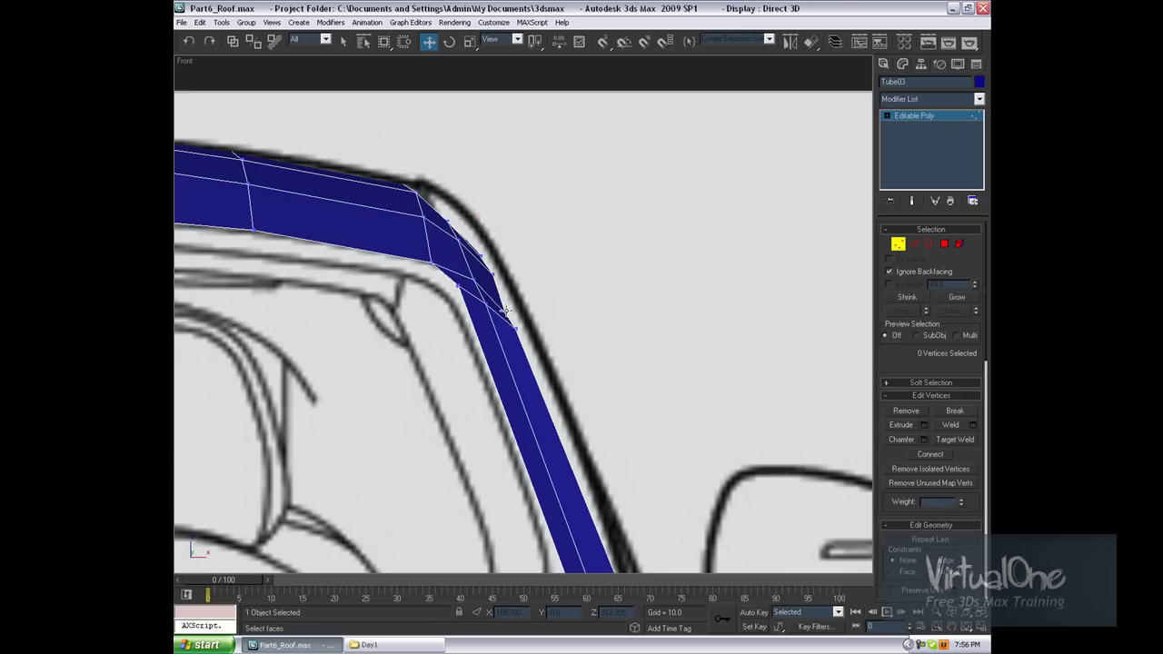
pyautogui.click(508, 314)
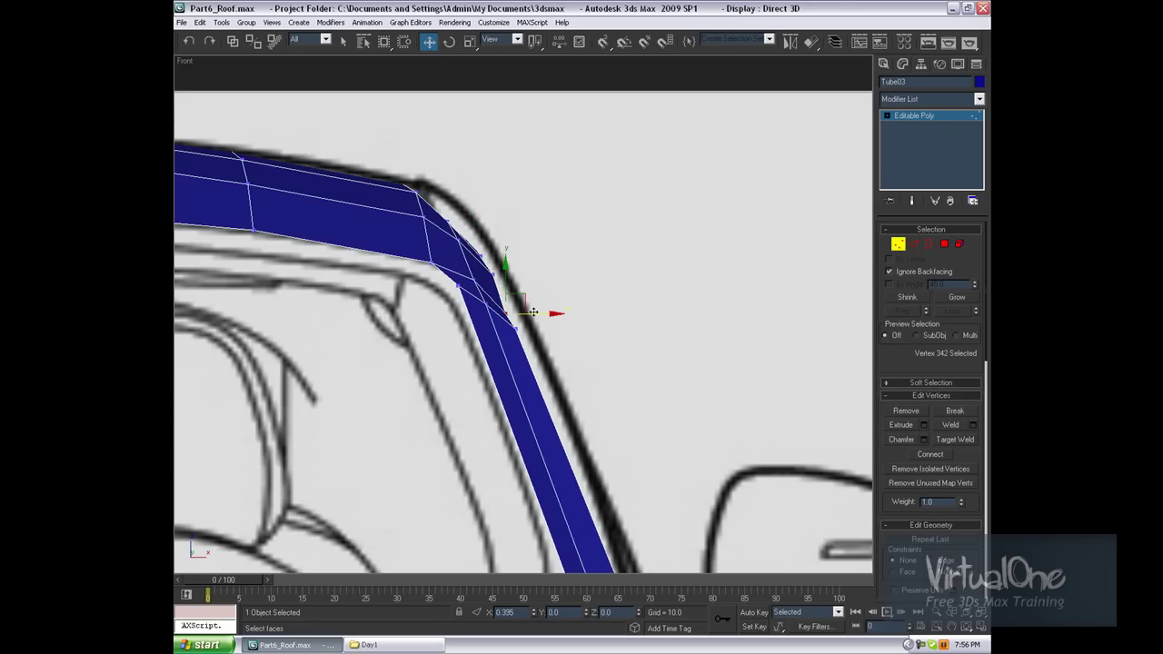
# Step: Switch to the Top view and frame the roof over the top blueprint
pyautogui.scroll(-4, 534, 342)
pyautogui.moveTo(579, 340); pyautogui.dragTo(607, 270, button='middle')
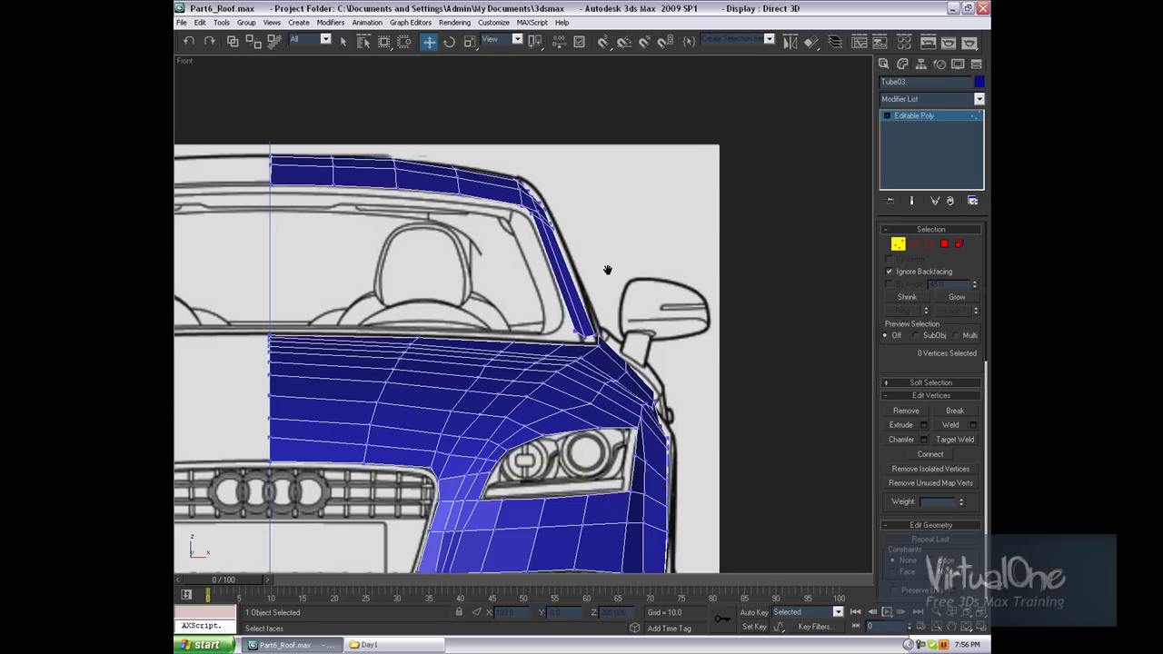
pyautogui.press('t')
pyautogui.moveTo(620, 367); pyautogui.dragTo(623, 269, button='middle')
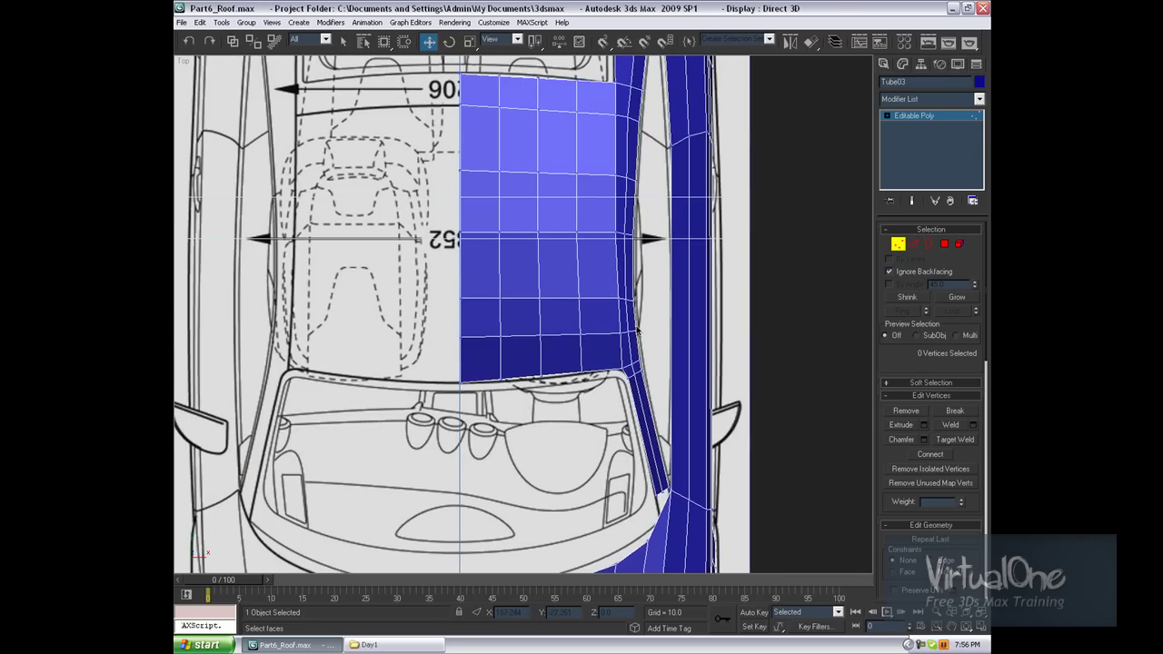
pyautogui.press('f')
pyautogui.moveTo(643, 331); pyautogui.dragTo(643, 347, button='middle')
pyautogui.press('l')
pyautogui.press('z')
pyautogui.press('p')
pyautogui.moveTo(688, 467)
pyautogui.keyDown('alt'); pyautogui.mouseDown(button='middle')
pyautogui.moveTo(572, 398)
pyautogui.moveTo(468, 372)
pyautogui.mouseUp(button='middle'); pyautogui.keyUp('alt')
pyautogui.scroll(5, 572, 398)
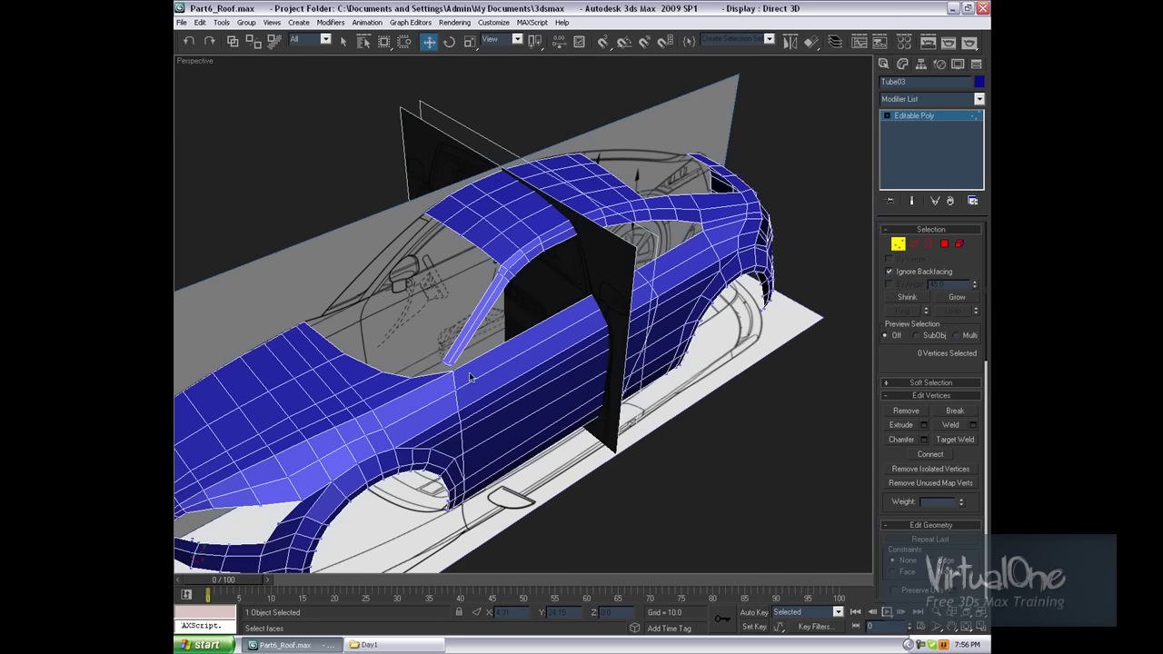
pyautogui.scroll(3, 520, 346)
pyautogui.scroll(2, 521, 346)
pyautogui.scroll(-3, 548, 322)
pyautogui.moveTo(575, 303)
pyautogui.keyDown('alt'); pyautogui.mouseDown(button='middle')
pyautogui.moveTo(690, 336)
pyautogui.moveTo(782, 225)
pyautogui.mouseUp(button='middle'); pyautogui.keyUp('alt')
pyautogui.scroll(-3, 690, 337)
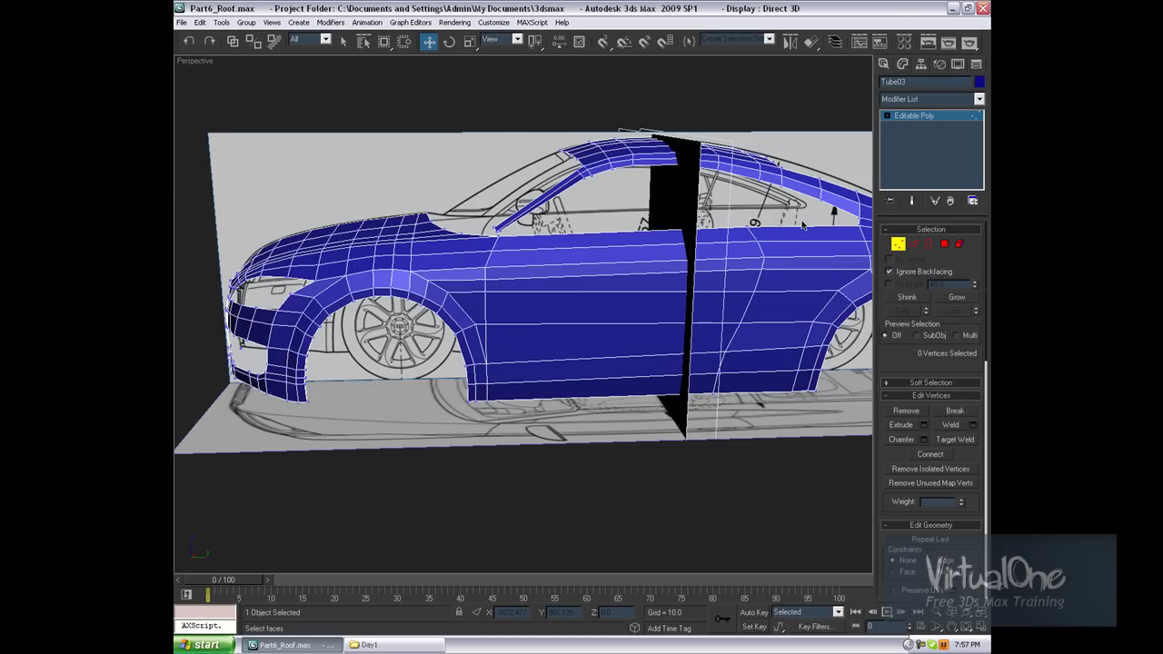
pyautogui.keyDown('alt'); pyautogui.moveTo(559, 239); pyautogui.dragTo(574, 211, button='middle'); pyautogui.keyUp('alt')
pyautogui.click(573, 211)
pyautogui.keyDown('alt'); pyautogui.moveTo(607, 211); pyautogui.dragTo(550, 324, button='middle'); pyautogui.keyUp('alt')
pyautogui.scroll(3, 550, 324)
pyautogui.scroll(3, 411, 270)
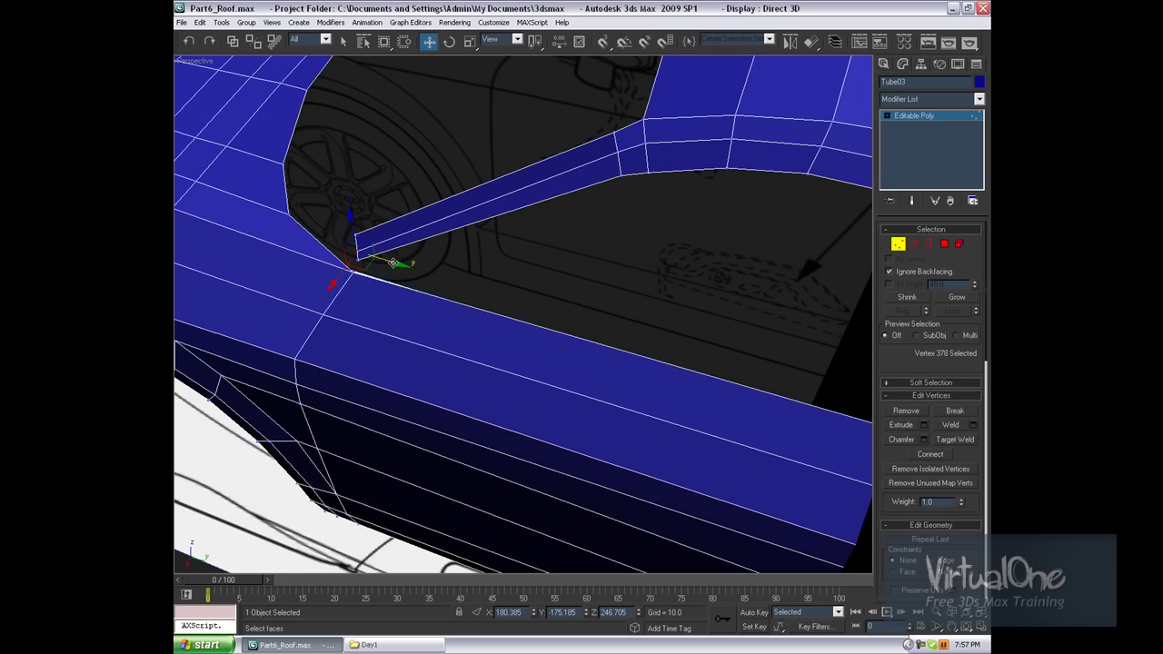
pyautogui.click(400, 263)
pyautogui.keyDown('alt'); pyautogui.moveTo(400, 263); pyautogui.dragTo(523, 233, button='middle'); pyautogui.keyUp('alt')
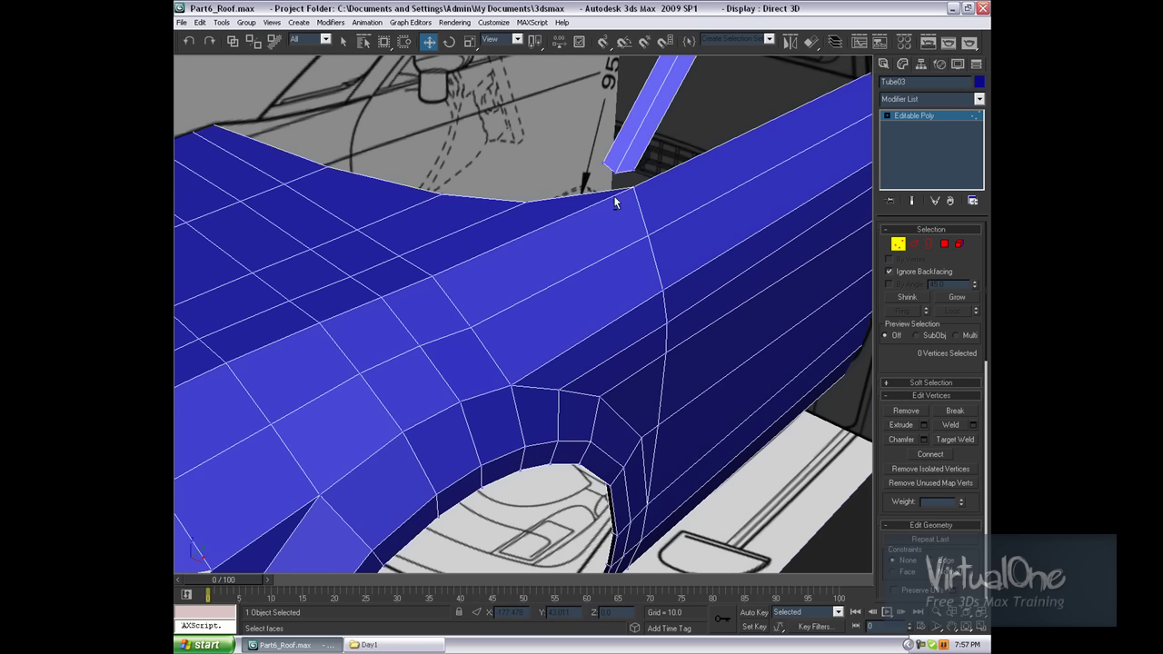
pyautogui.keyDown('alt'); pyautogui.moveTo(634, 193); pyautogui.dragTo(541, 300, button='middle'); pyautogui.keyUp('alt')
pyautogui.click(545, 353)
pyautogui.press('z')
pyautogui.scroll(-3, 542, 349)
pyautogui.moveTo(543, 318)
pyautogui.keyDown('alt'); pyautogui.mouseDown(button='middle')
pyautogui.moveTo(598, 253)
pyautogui.moveTo(554, 236)
pyautogui.moveTo(535, 202)
pyautogui.moveTo(428, 272)
pyautogui.moveTo(425, 302)
pyautogui.moveTo(654, 311)
pyautogui.moveTo(644, 363)
pyautogui.moveTo(617, 303)
pyautogui.moveTo(458, 300)
pyautogui.moveTo(637, 267)
pyautogui.mouseUp(button='middle'); pyautogui.keyUp('alt')
pyautogui.moveTo(802, 330)
pyautogui.keyDown('alt'); pyautogui.mouseDown(button='middle')
pyautogui.moveTo(745, 278)
pyautogui.moveTo(535, 311)
pyautogui.moveTo(615, 322)
pyautogui.moveTo(541, 356)
pyautogui.moveTo(602, 290)
pyautogui.moveTo(501, 306)
pyautogui.moveTo(508, 315)
pyautogui.moveTo(664, 263)
pyautogui.mouseUp(button='middle'); pyautogui.keyUp('alt')
pyautogui.scroll(3, 508, 314)
pyautogui.scroll(-5, 661, 262)
pyautogui.moveTo(612, 306)
pyautogui.keyDown('alt'); pyautogui.mouseDown(button='middle')
pyautogui.moveTo(599, 336)
pyautogui.moveTo(525, 342)
pyautogui.moveTo(532, 319)
pyautogui.moveTo(581, 331)
pyautogui.mouseUp(button='middle'); pyautogui.keyUp('alt')
# Step: Try edge ring selections near the door and roof rail, then clear them
pyautogui.press('2')
pyautogui.click(584, 332)
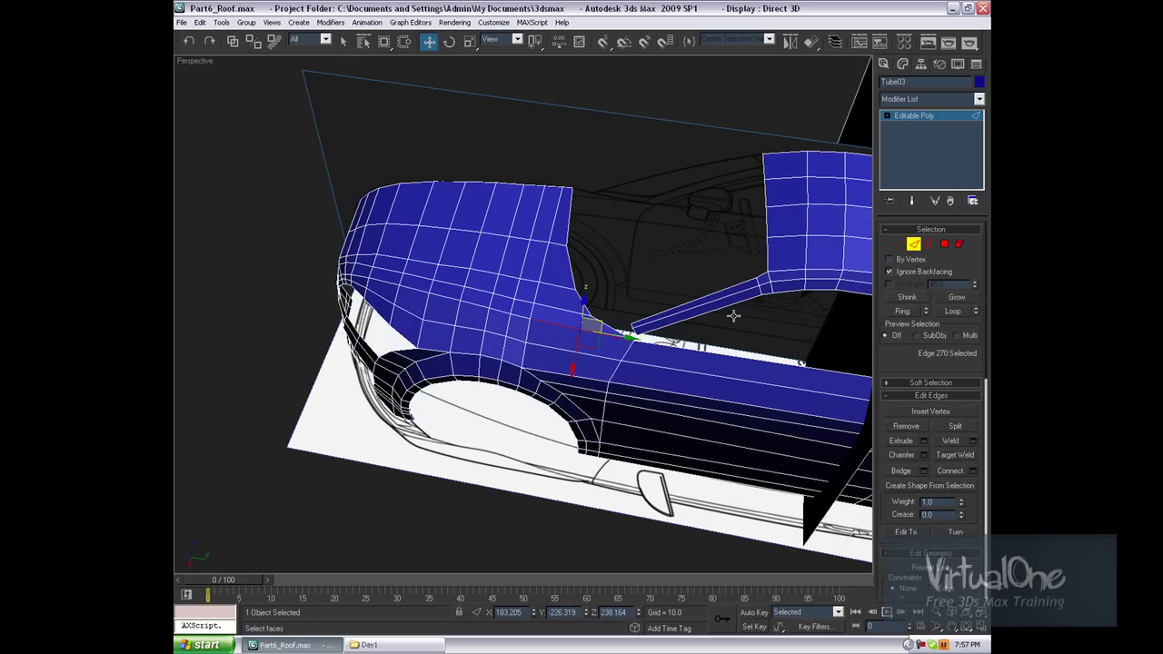
pyautogui.click(902, 312)
pyautogui.click(613, 307)
pyautogui.click(612, 326)
pyautogui.click(659, 299)
pyautogui.moveTo(659, 298)
pyautogui.keyDown('alt'); pyautogui.mouseDown(button='middle')
pyautogui.moveTo(687, 296)
pyautogui.moveTo(643, 248)
pyautogui.moveTo(650, 241)
pyautogui.mouseUp(button='middle'); pyautogui.keyUp('alt')
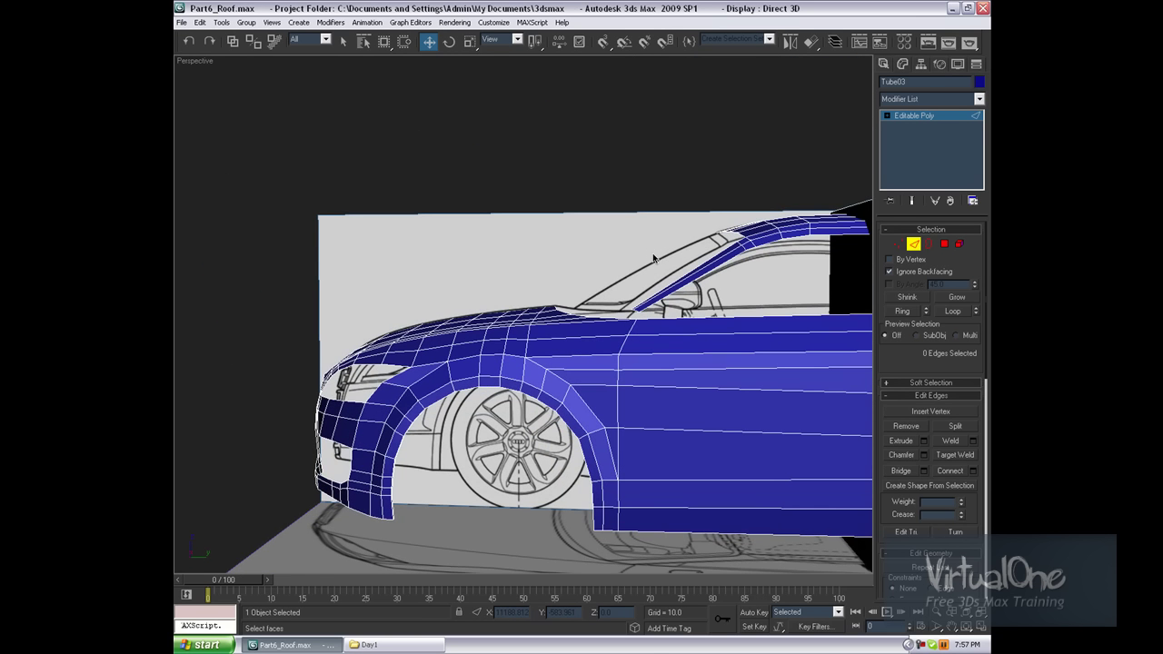
# Step: In the Right view, move the A-pillar's end vertices down onto the body's top edge
pyautogui.press('r')
pyautogui.scroll(-5, 519, 316)
pyautogui.scroll(-2, 569, 337)
pyautogui.press('1')
pyautogui.scroll(3, 532, 297)
pyautogui.moveTo(524, 262)
pyautogui.mouseDown()
pyautogui.moveTo(514, 242)
pyautogui.moveTo(430, 255)
pyautogui.moveTo(455, 263)
pyautogui.mouseUp()
pyautogui.click(445, 268)
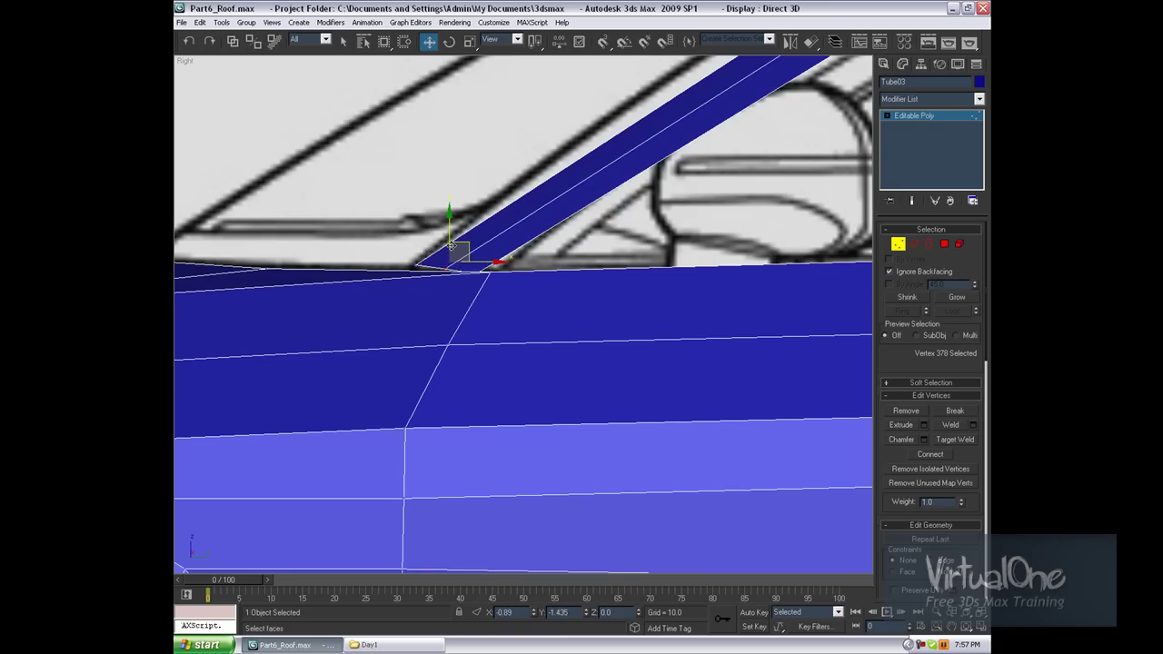
pyautogui.moveTo(434, 251); pyautogui.dragTo(393, 257)
pyautogui.moveTo(520, 319); pyautogui.dragTo(474, 253)
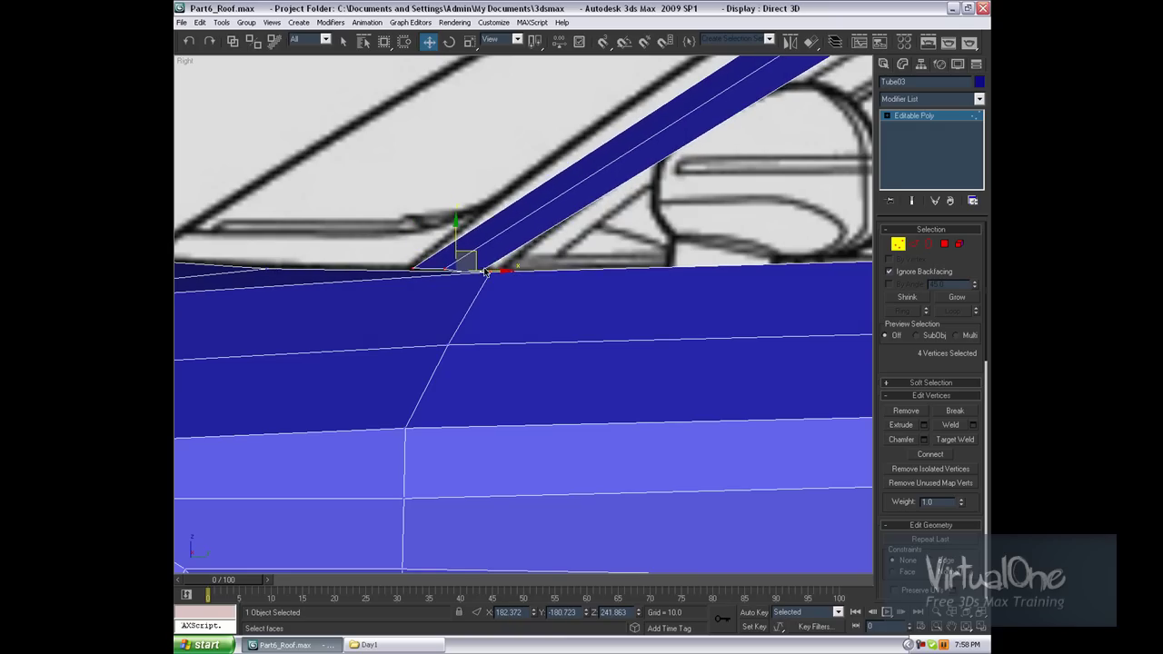
pyautogui.keyDown('alt'); pyautogui.click(472, 256); pyautogui.keyUp('alt')
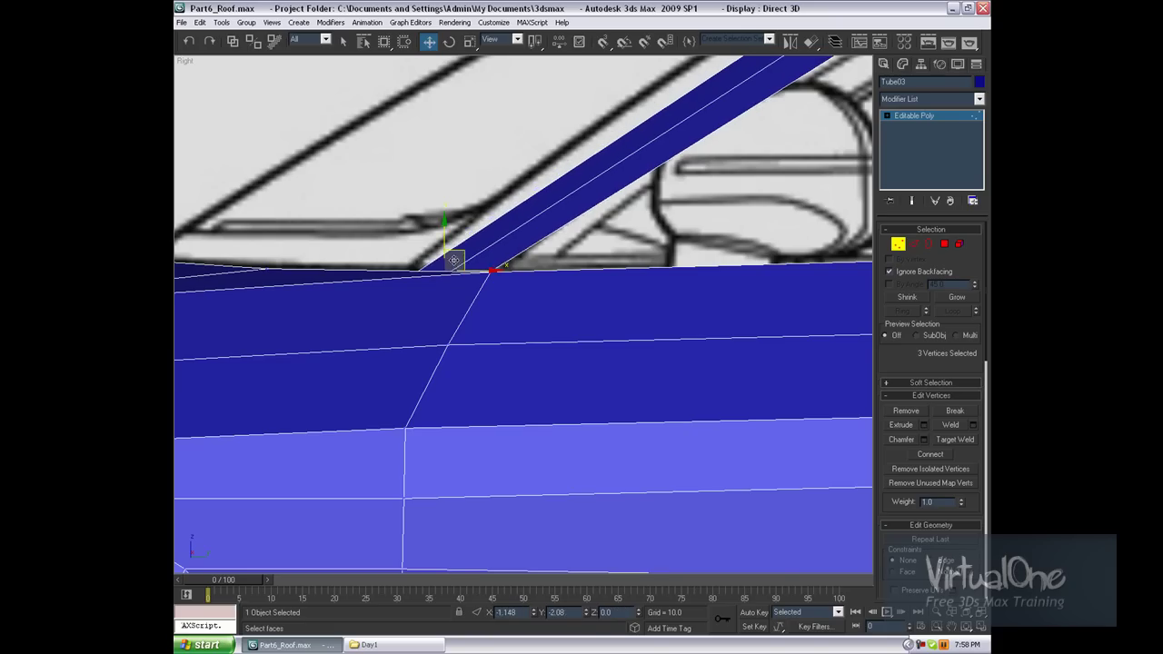
pyautogui.click(602, 228)
# Step: Ring-select the edges running along the A-pillar
pyautogui.hotkey('shift', 'z')
pyautogui.press('2')
pyautogui.click(607, 202)
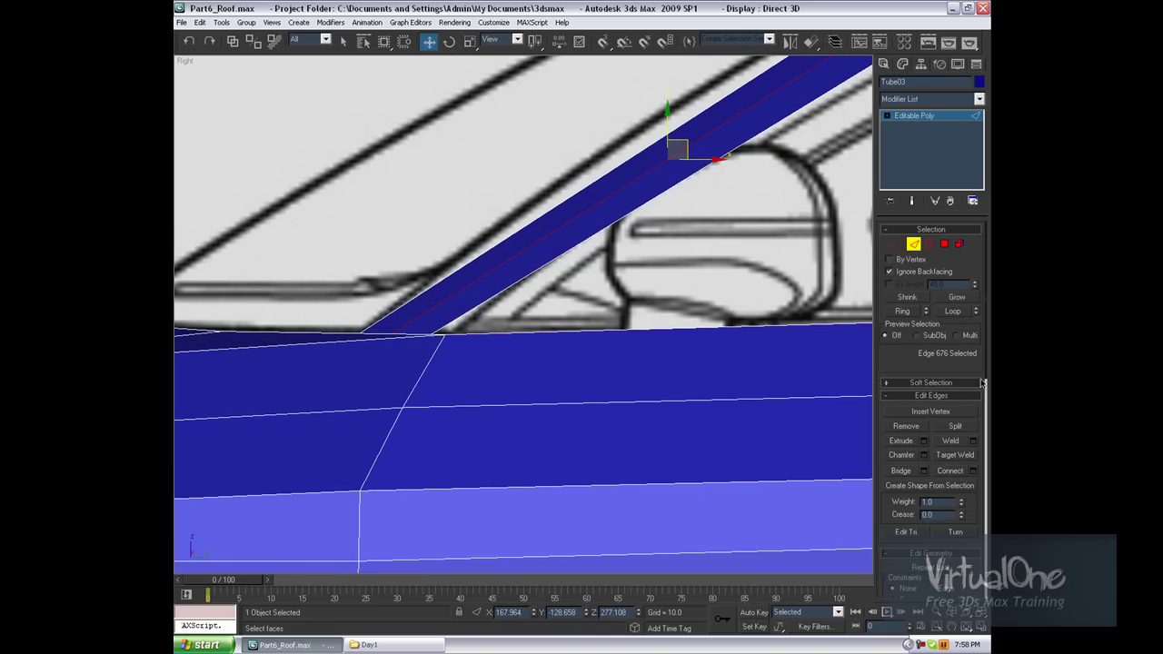
pyautogui.click(903, 315)
# Step: Connect the ringed pillar edges, then shift a row of three pillar vertices toward the windshield
pyautogui.click(973, 471)
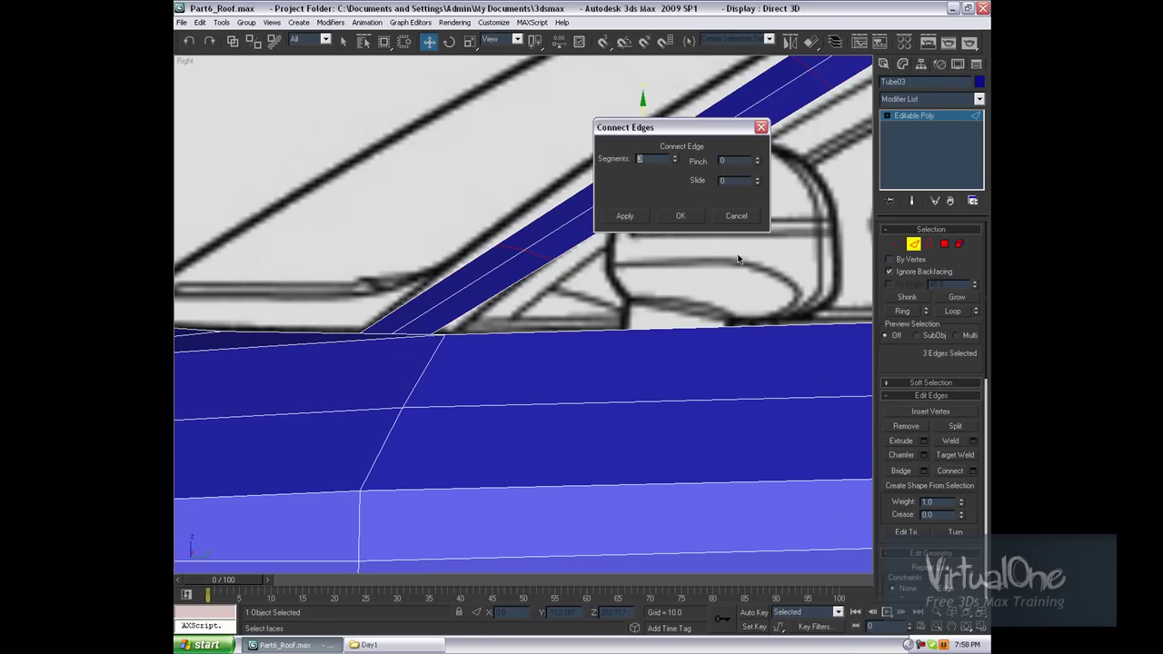
pyautogui.click(680, 216)
pyautogui.moveTo(692, 222); pyautogui.dragTo(688, 299, button='middle')
pyautogui.press('1')
pyautogui.scroll(-2, 622, 296)
pyautogui.moveTo(545, 205)
pyautogui.mouseDown()
pyautogui.moveTo(636, 260)
pyautogui.moveTo(526, 334)
pyautogui.moveTo(516, 316)
pyautogui.mouseUp()
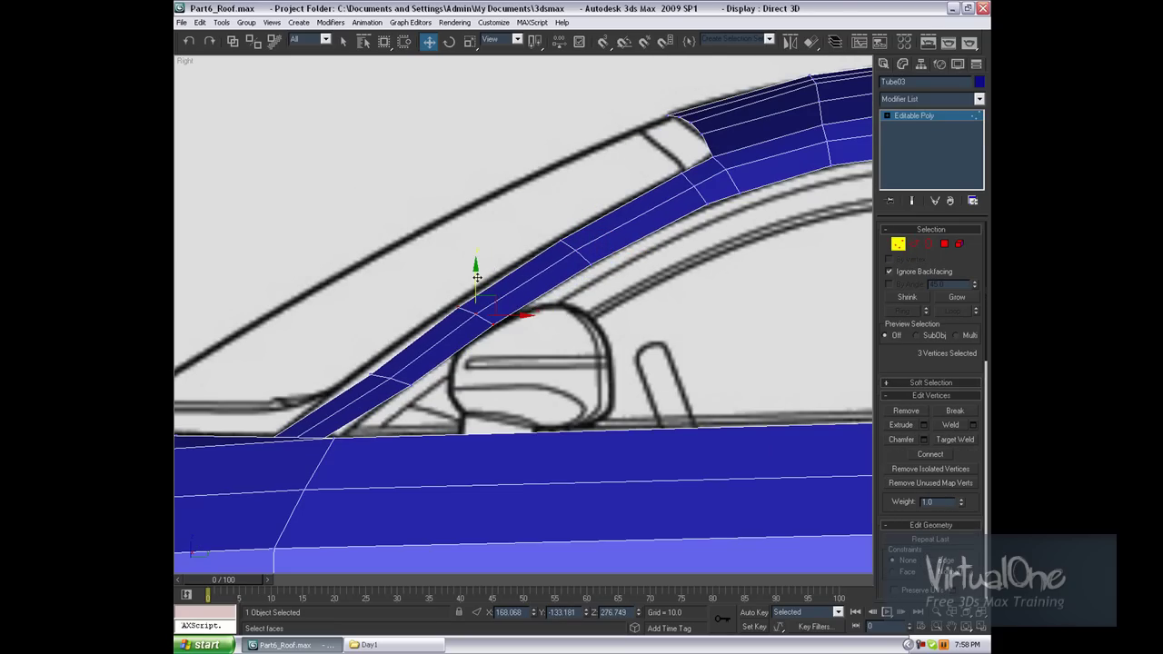
pyautogui.moveTo(476, 272); pyautogui.dragTo(476, 274)
pyautogui.click(559, 274)
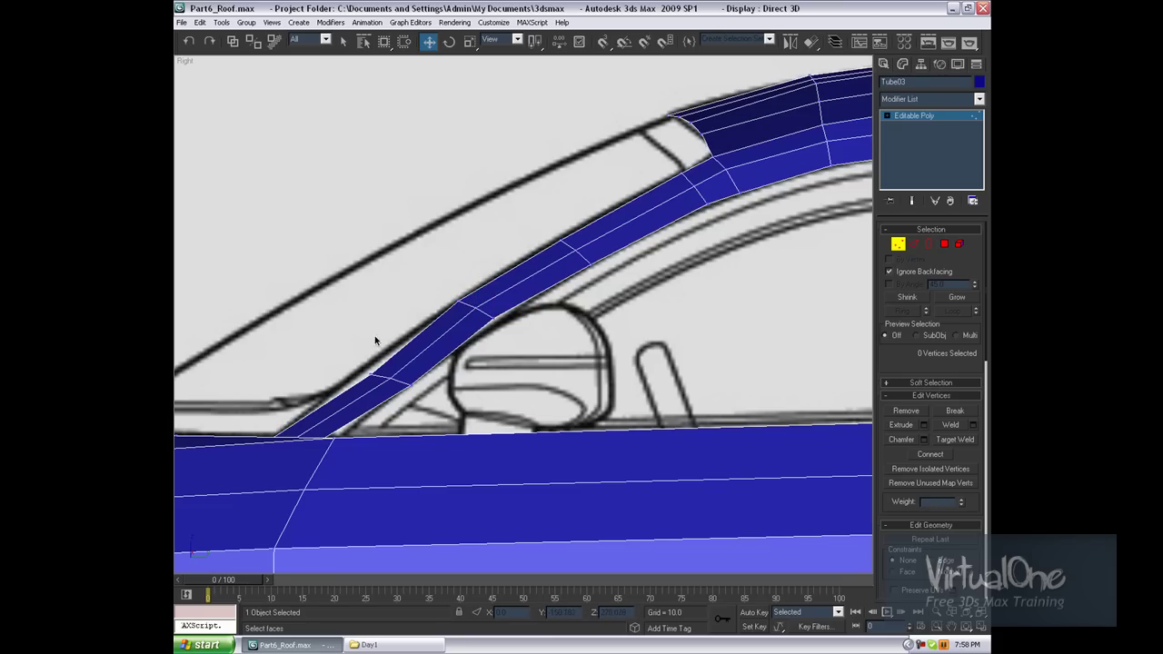
# Step: In the side view, move the A-pillar vertex rows onto the blueprint's windshield line
pyautogui.moveTo(407, 398); pyautogui.dragTo(420, 391)
pyautogui.moveTo(390, 350); pyautogui.dragTo(392, 341)
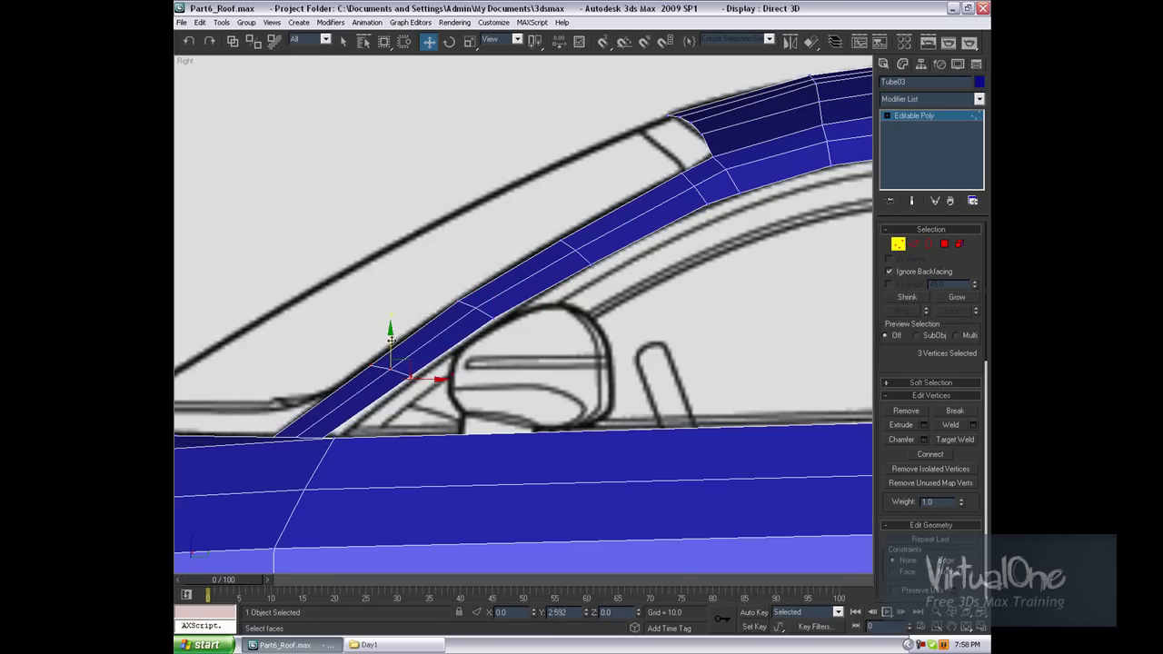
pyautogui.moveTo(561, 223); pyautogui.dragTo(609, 280)
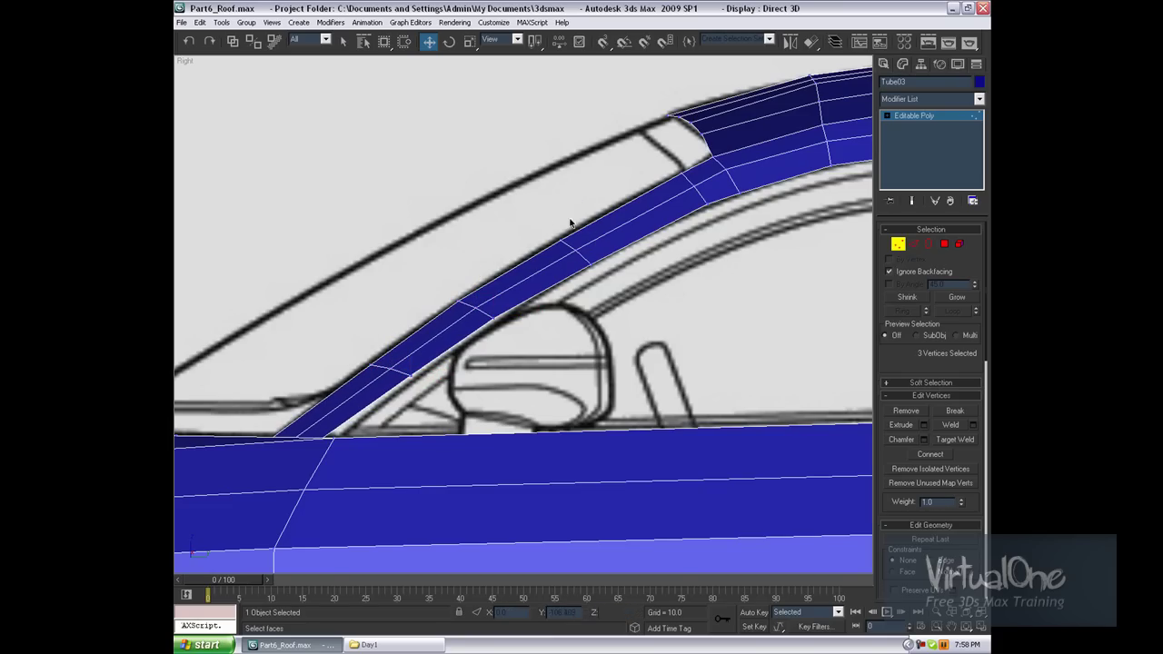
pyautogui.moveTo(576, 220); pyautogui.dragTo(577, 217)
pyautogui.click(497, 255)
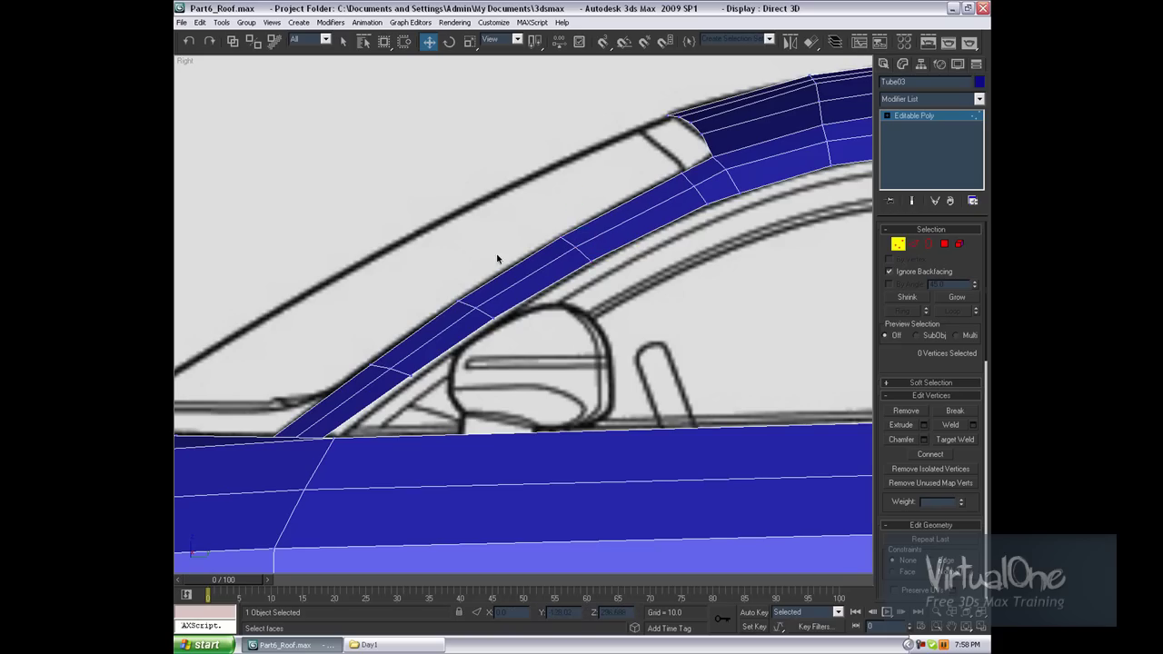
pyautogui.click(410, 375)
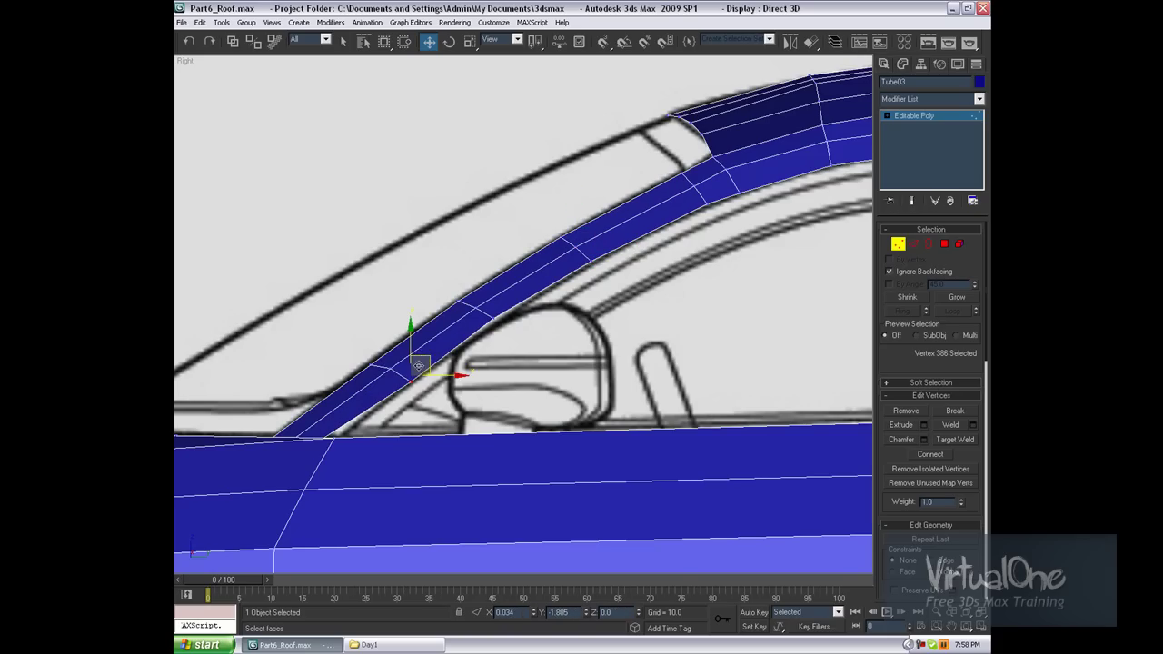
pyautogui.moveTo(314, 438); pyautogui.dragTo(334, 431)
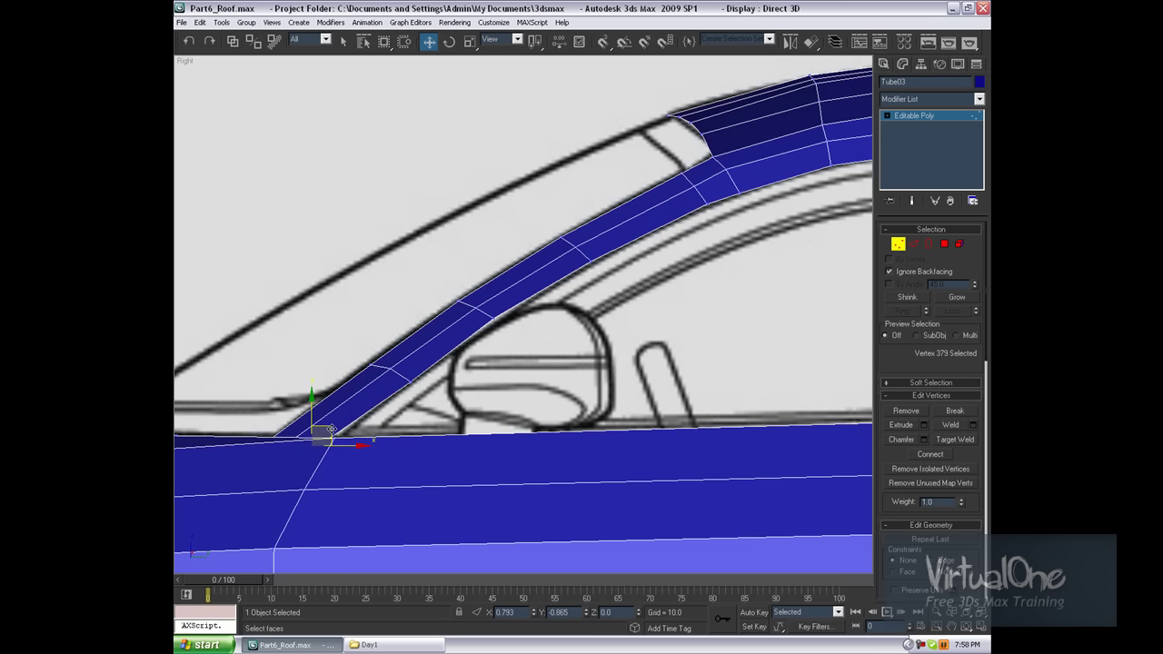
pyautogui.click(350, 418)
# Step: In the Top view with see-through display (Alt+X), align the upper pillar vertices with the windshield outline
pyautogui.scroll(-3, 521, 330)
pyautogui.moveTo(569, 353); pyautogui.dragTo(555, 368, button='middle')
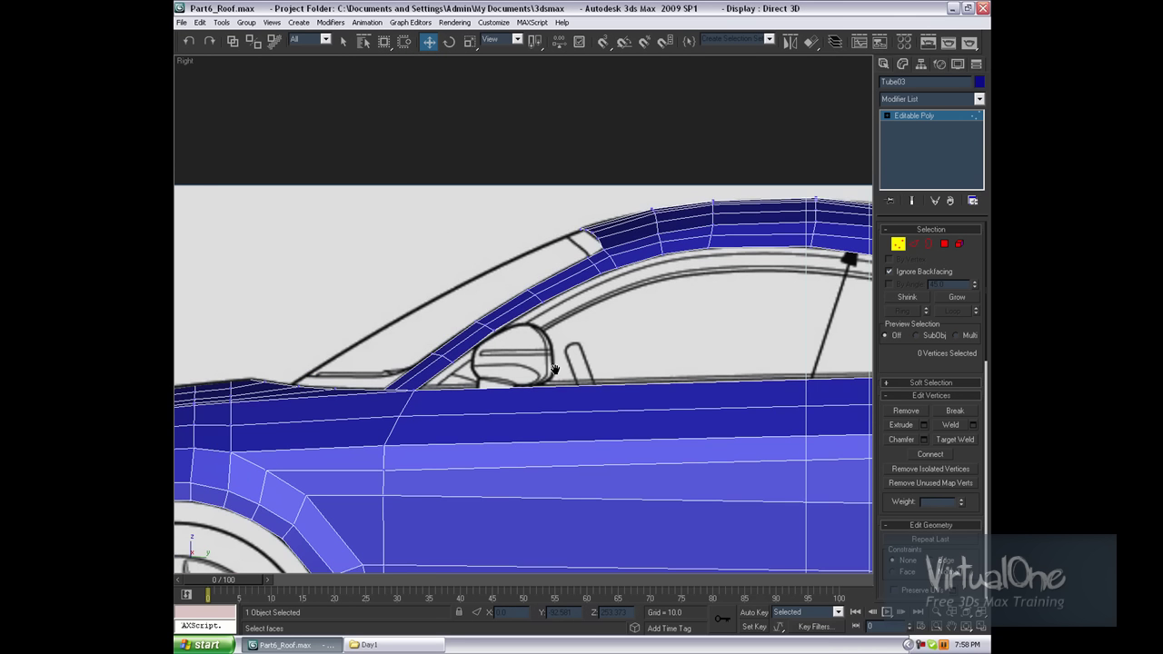
pyautogui.press('f')
pyautogui.scroll(3, 615, 309)
pyautogui.press('t')
pyautogui.scroll(2, 623, 208)
pyautogui.scroll(2, 653, 216)
pyautogui.scroll(2, 630, 308)
pyautogui.hotkey('alt', 'x')
pyautogui.scroll(2, 630, 309)
pyautogui.scroll(2, 545, 291)
pyautogui.scroll(1, 523, 286)
pyautogui.click(531, 265)
pyautogui.click(550, 355)
pyautogui.moveTo(565, 336); pyautogui.dragTo(575, 330)
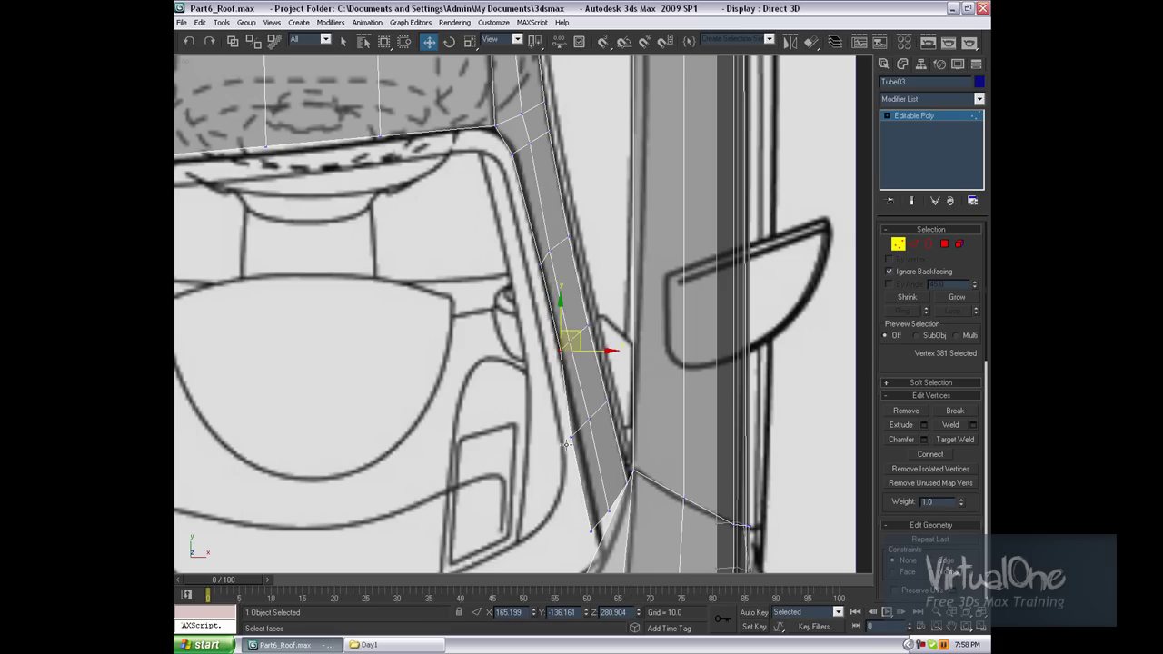
pyautogui.click(573, 436)
pyautogui.moveTo(589, 416); pyautogui.dragTo(590, 427)
# Step: Move the pillar's base and corner vertices onto the top blueprint outline
pyautogui.moveTo(585, 513); pyautogui.dragTo(583, 408, button='middle')
pyautogui.click(586, 416)
pyautogui.moveTo(591, 409); pyautogui.dragTo(596, 445)
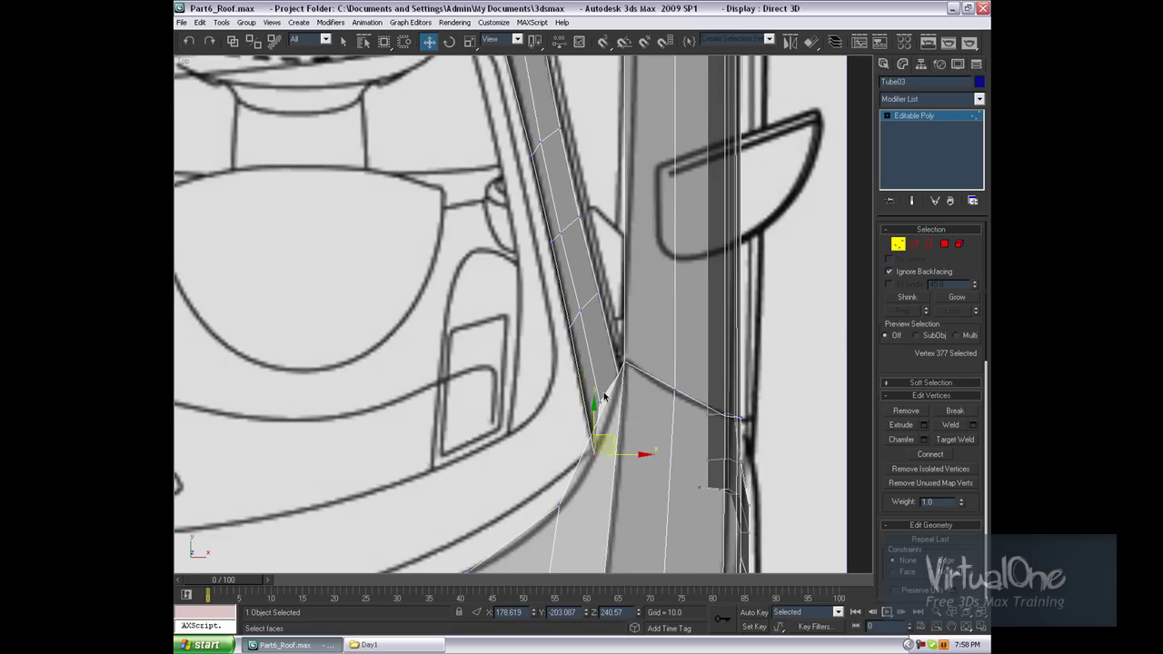
pyautogui.click(599, 404)
pyautogui.moveTo(601, 400); pyautogui.dragTo(617, 371)
pyautogui.click(617, 369)
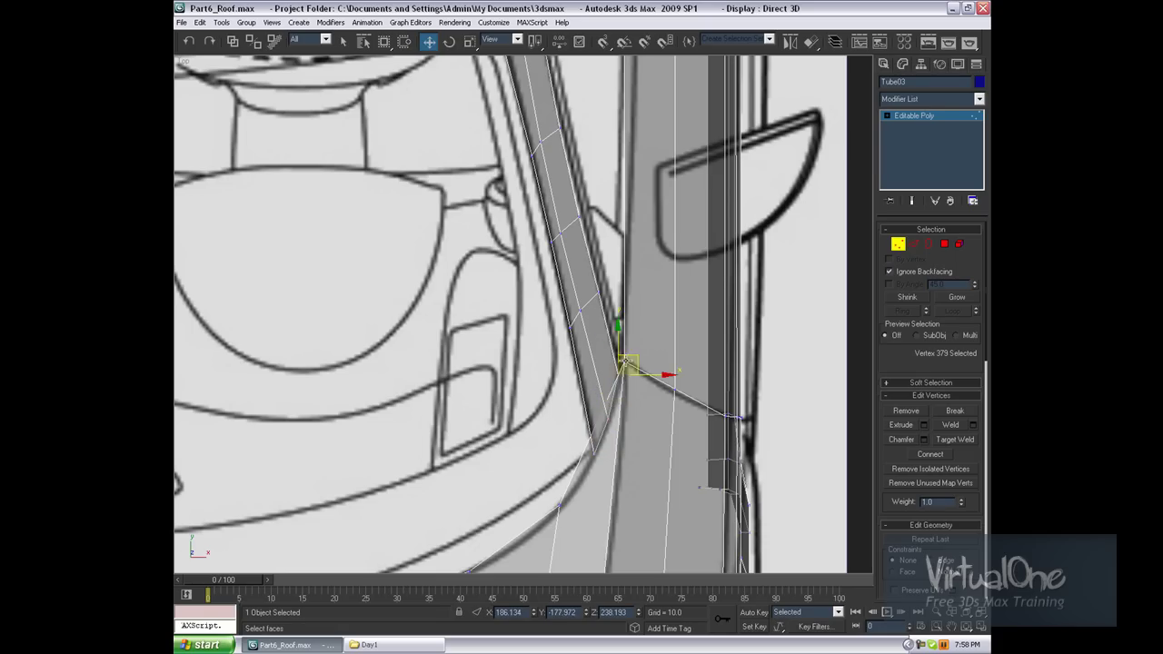
pyautogui.click(619, 372)
pyautogui.moveTo(618, 371); pyautogui.dragTo(625, 362)
pyautogui.click(608, 304)
# Step: Select and check the vertices along the pillar's inner edge up toward the roof
pyautogui.moveTo(600, 271); pyautogui.dragTo(578, 367, button='middle')
pyautogui.click(563, 393)
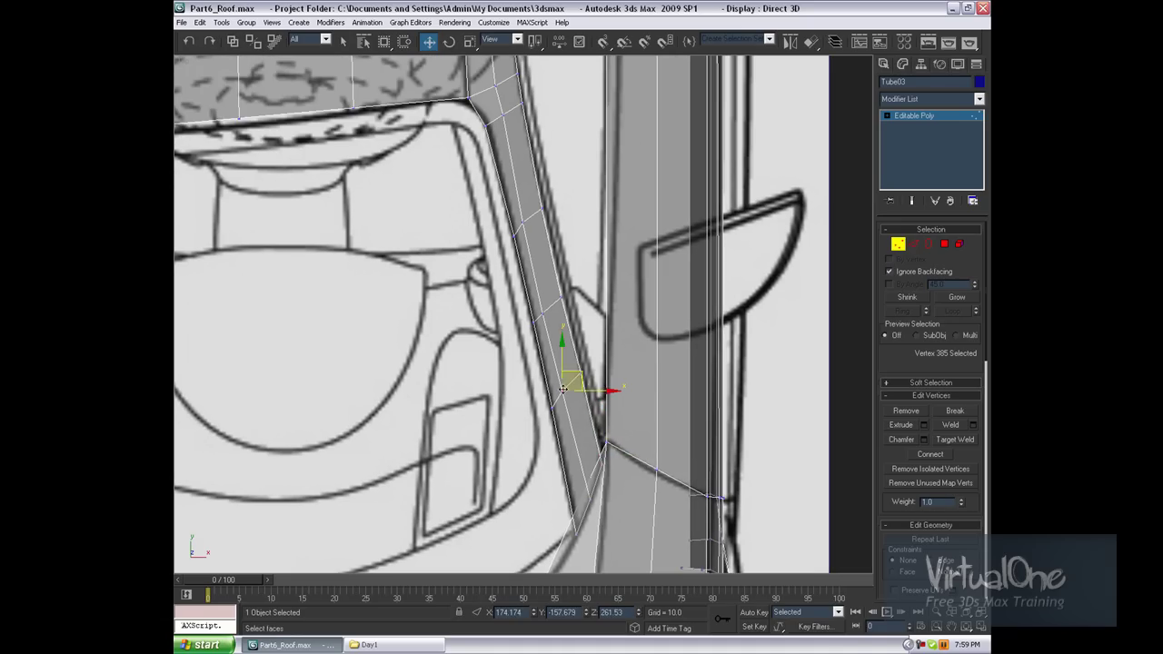
pyautogui.click(550, 314)
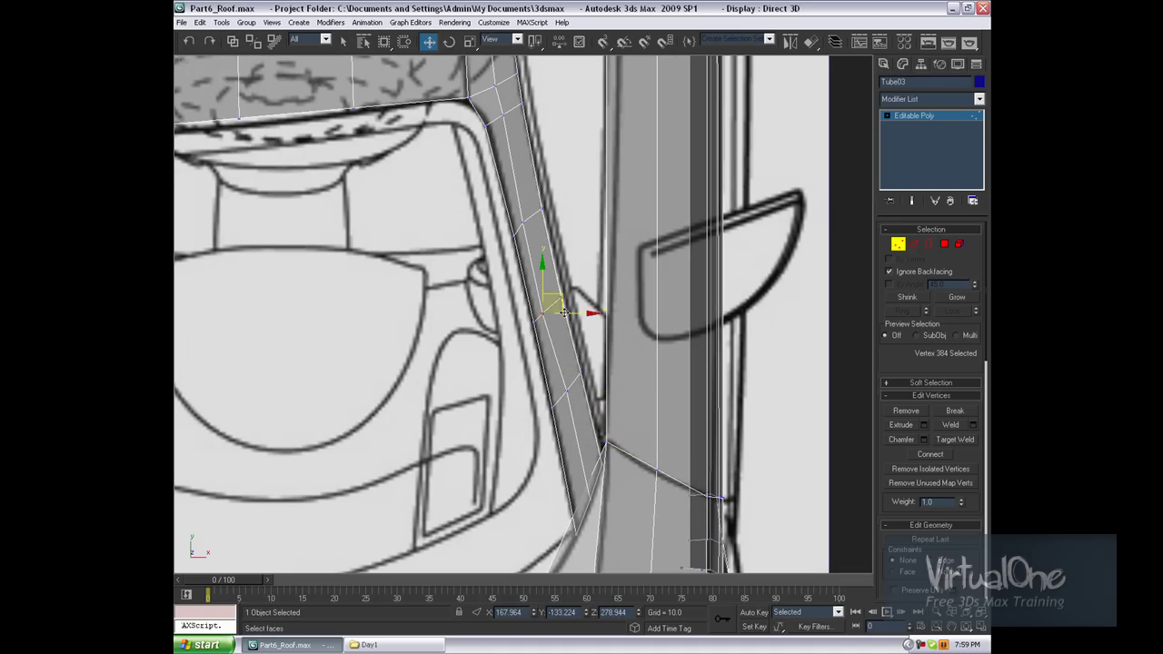
pyautogui.click(527, 227)
pyautogui.click(549, 222)
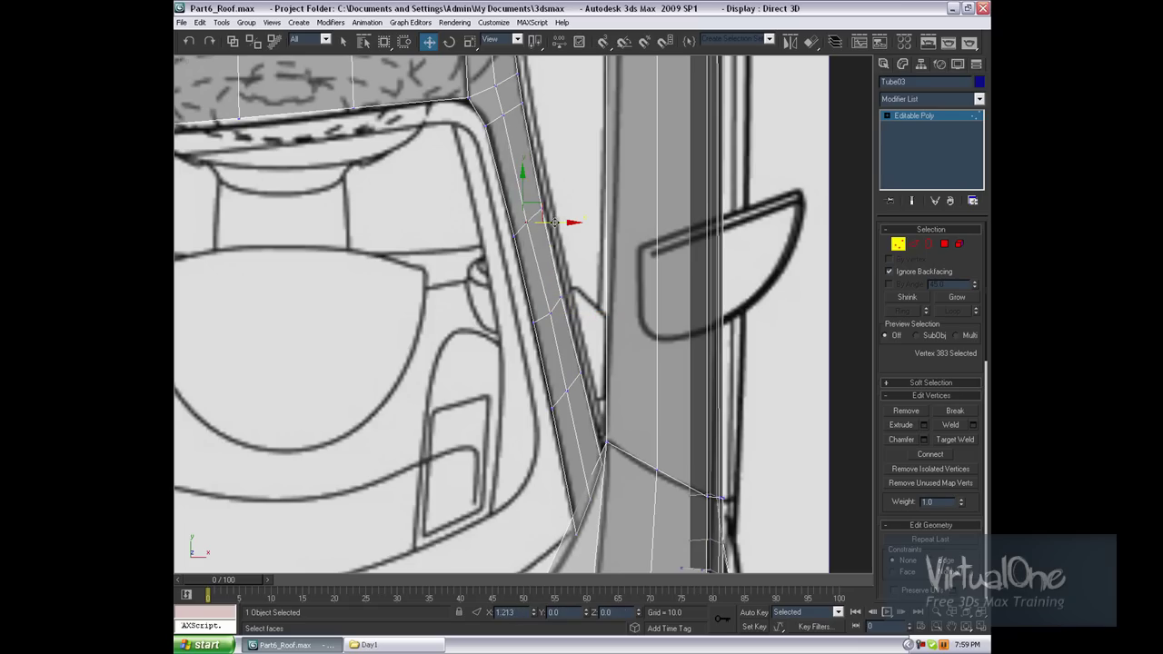
pyautogui.click(576, 203)
# Step: Switch to Perspective with shaded display, deselect the body, and orbit to view the whole car
pyautogui.scroll(-2, 571, 235)
pyautogui.scroll(-2, 573, 244)
pyautogui.scroll(-3, 573, 240)
pyautogui.press('p')
pyautogui.scroll(2, 514, 201)
pyautogui.keyDown('alt'); pyautogui.moveTo(508, 206); pyautogui.dragTo(584, 241, button='middle'); pyautogui.keyUp('alt')
pyautogui.press('F3')
pyautogui.click(883, 63)
pyautogui.click(739, 185)
pyautogui.moveTo(663, 321)
pyautogui.keyDown('alt'); pyautogui.mouseDown(button='middle')
pyautogui.moveTo(686, 366)
pyautogui.moveTo(572, 318)
pyautogui.moveTo(457, 394)
pyautogui.moveTo(414, 374)
pyautogui.moveTo(526, 293)
pyautogui.moveTo(563, 336)
pyautogui.moveTo(617, 363)
pyautogui.moveTo(662, 304)
pyautogui.mouseUp(button='middle'); pyautogui.keyUp('alt')
# Step: Select the lower front bumper edges and Shift+drag them toward the centre line
pyautogui.scroll(3, 576, 330)
pyautogui.moveTo(576, 330); pyautogui.dragTo(712, 324, button='middle')
pyautogui.moveTo(625, 333)
pyautogui.keyDown('alt'); pyautogui.mouseDown(button='middle')
pyautogui.moveTo(693, 345)
pyautogui.moveTo(619, 324)
pyautogui.mouseUp(button='middle'); pyautogui.keyUp('alt')
pyautogui.click(593, 373)
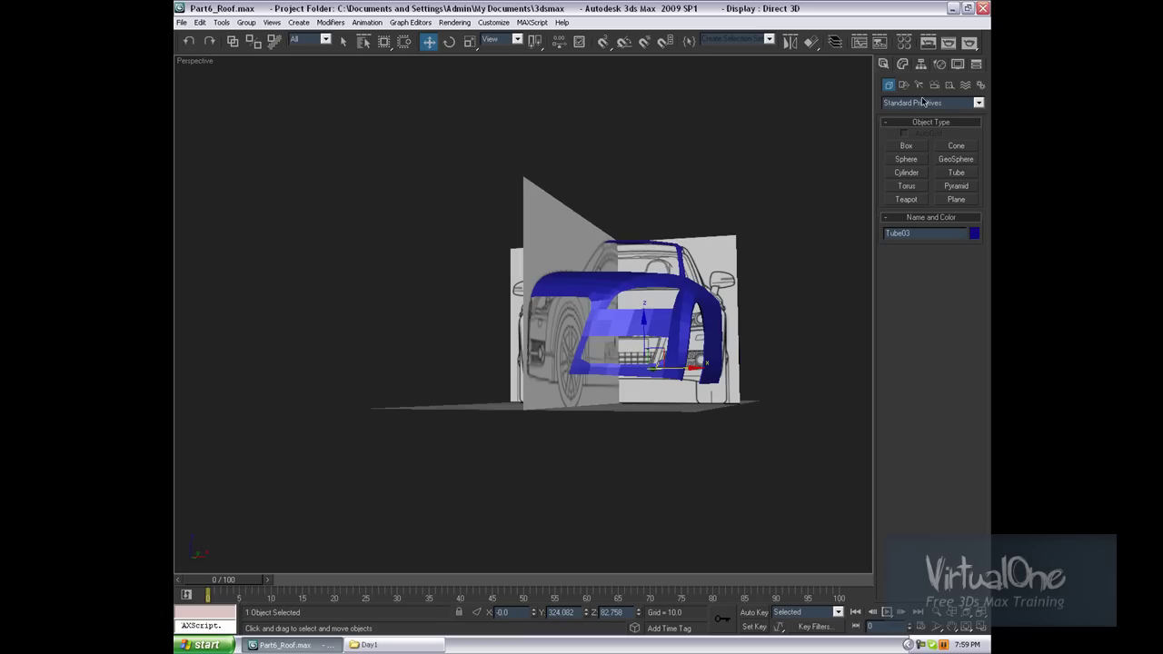
pyautogui.click(902, 65)
pyautogui.click(911, 244)
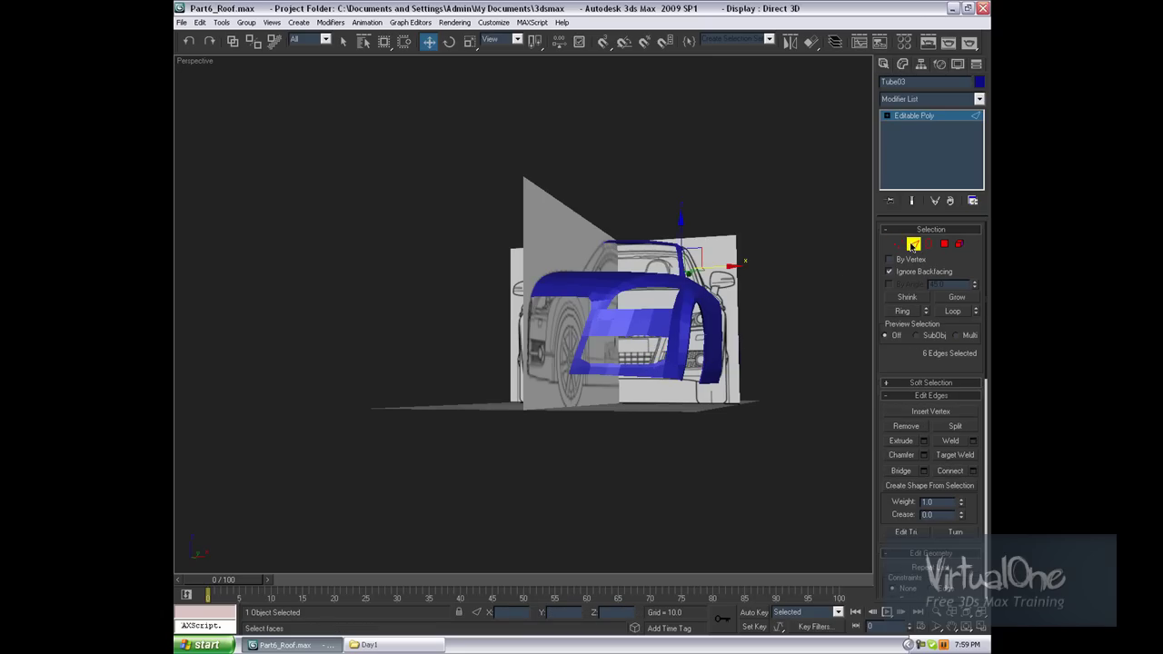
pyautogui.click(568, 370)
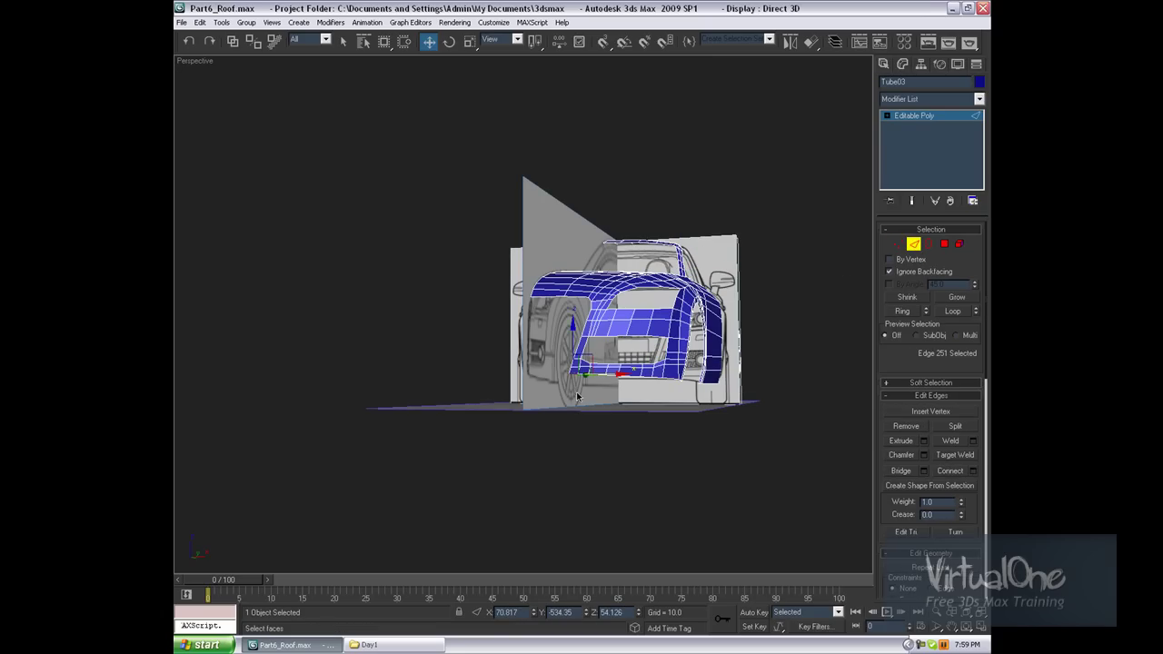
pyautogui.click(574, 375)
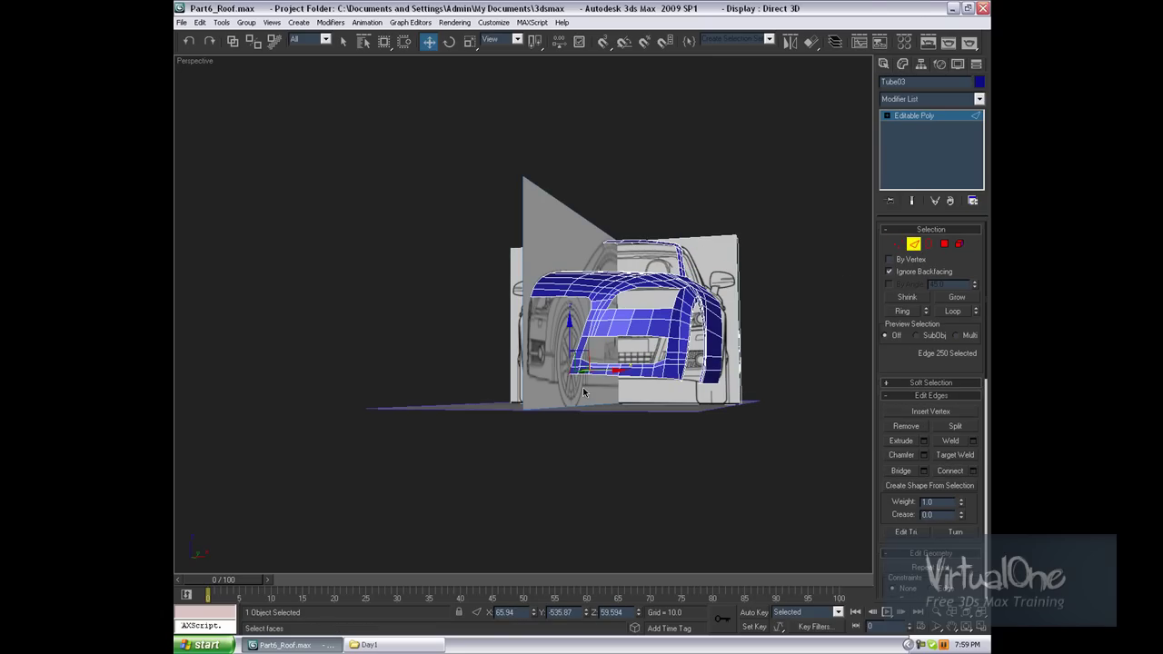
pyautogui.scroll(10, 583, 393)
pyautogui.moveTo(583, 392); pyautogui.dragTo(602, 593, button='middle')
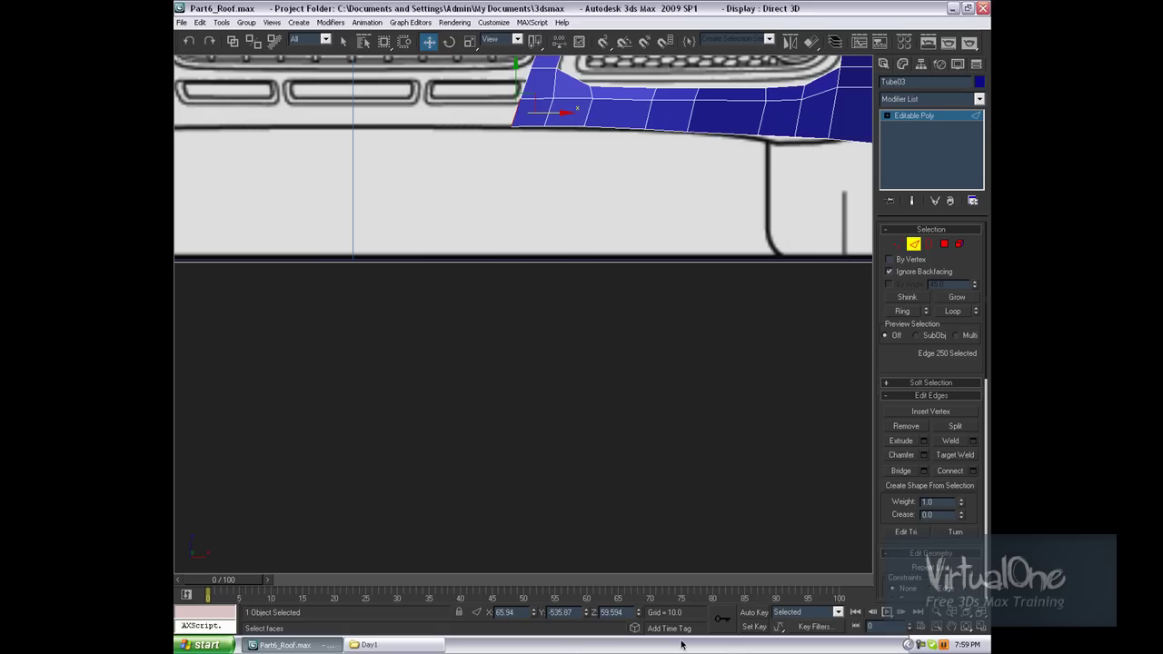
pyautogui.keyDown('ctrl'); pyautogui.click(600, 218); pyautogui.keyUp('ctrl')
pyautogui.keyDown('shift'); pyautogui.moveTo(604, 225); pyautogui.dragTo(428, 231); pyautogui.keyUp('shift')
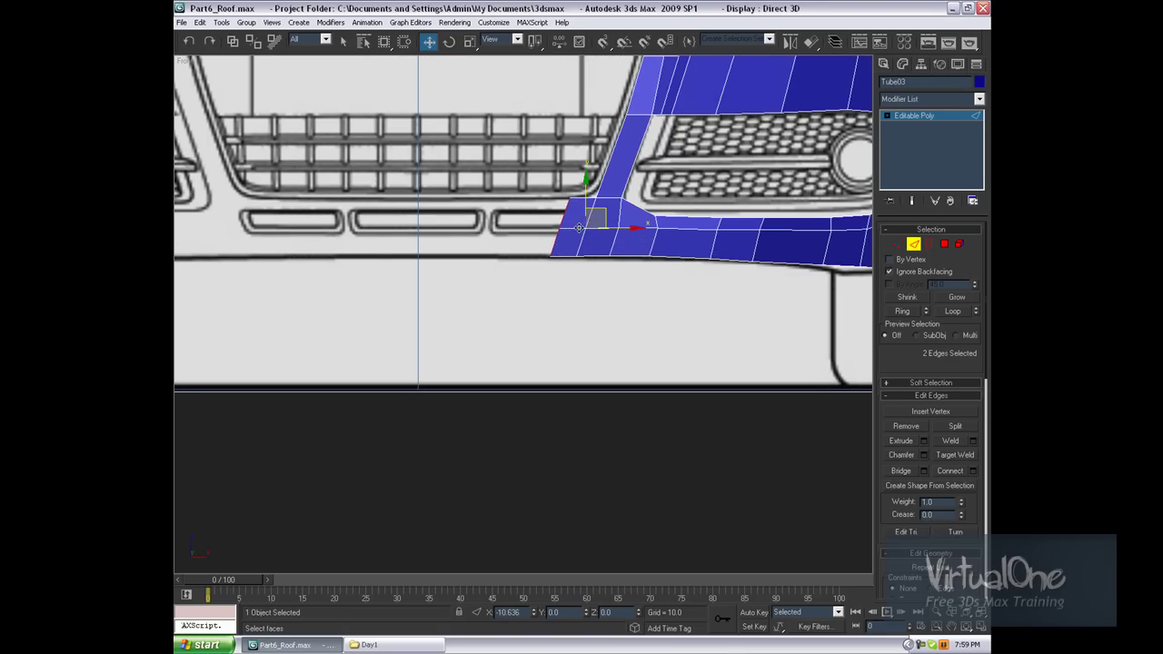
# Step: Move the new strip's end vertices down to the bumper and back along it
pyautogui.press('1')
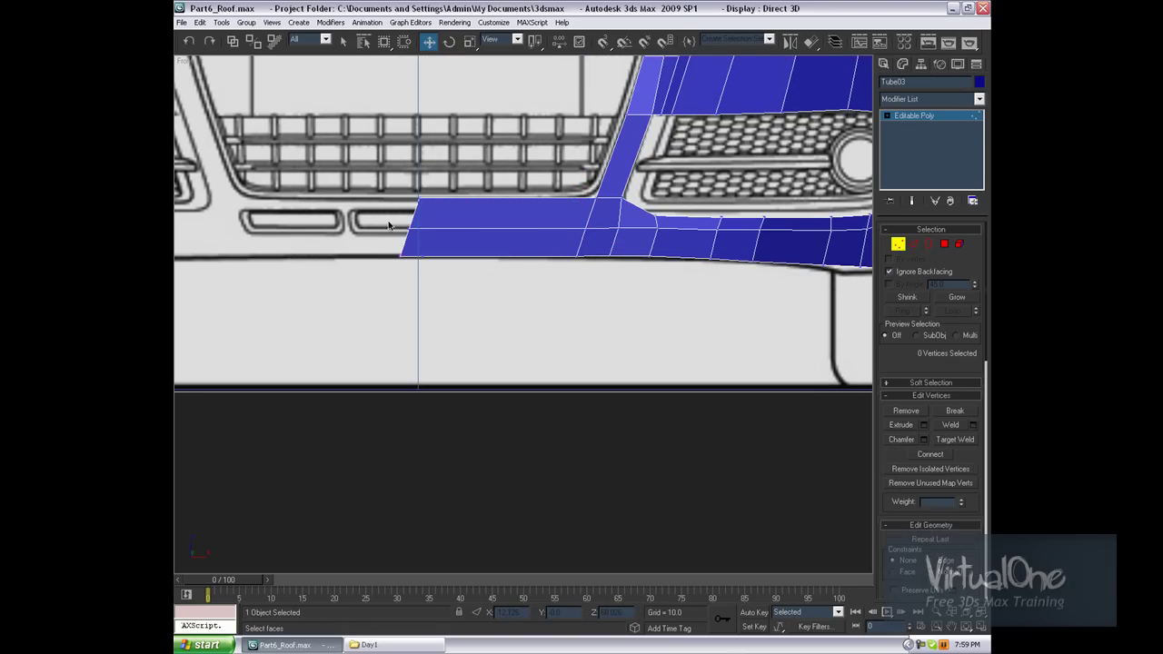
pyautogui.moveTo(410, 226)
pyautogui.mouseDown()
pyautogui.moveTo(417, 258)
pyautogui.moveTo(445, 259)
pyautogui.mouseUp()
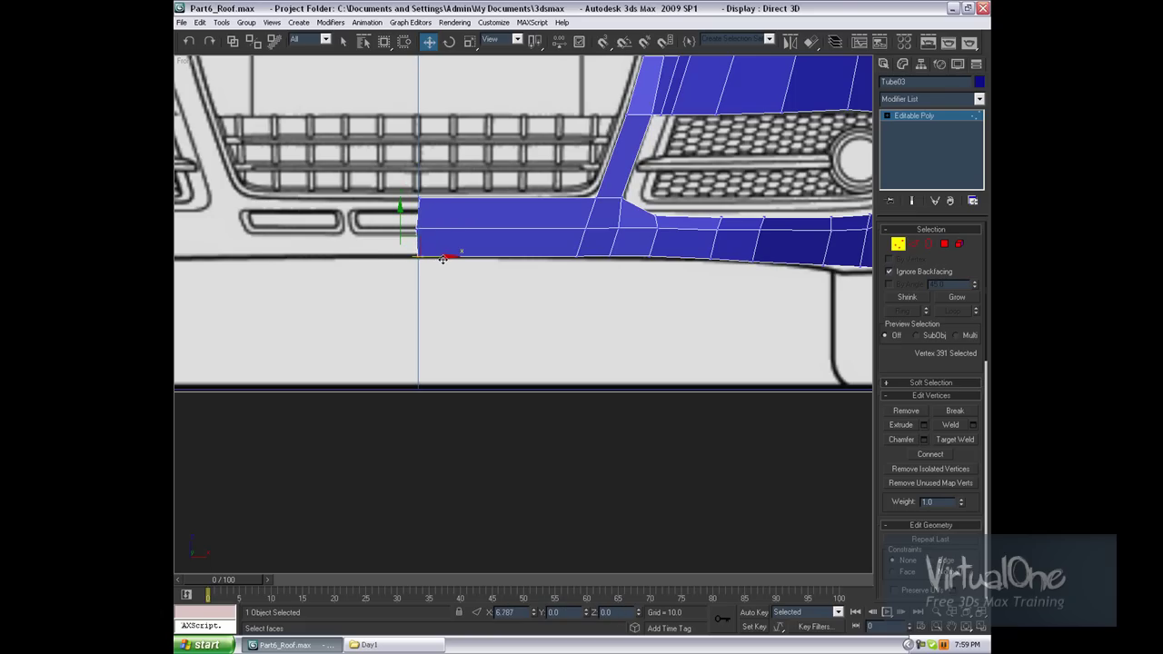
pyautogui.moveTo(411, 194); pyautogui.dragTo(460, 233)
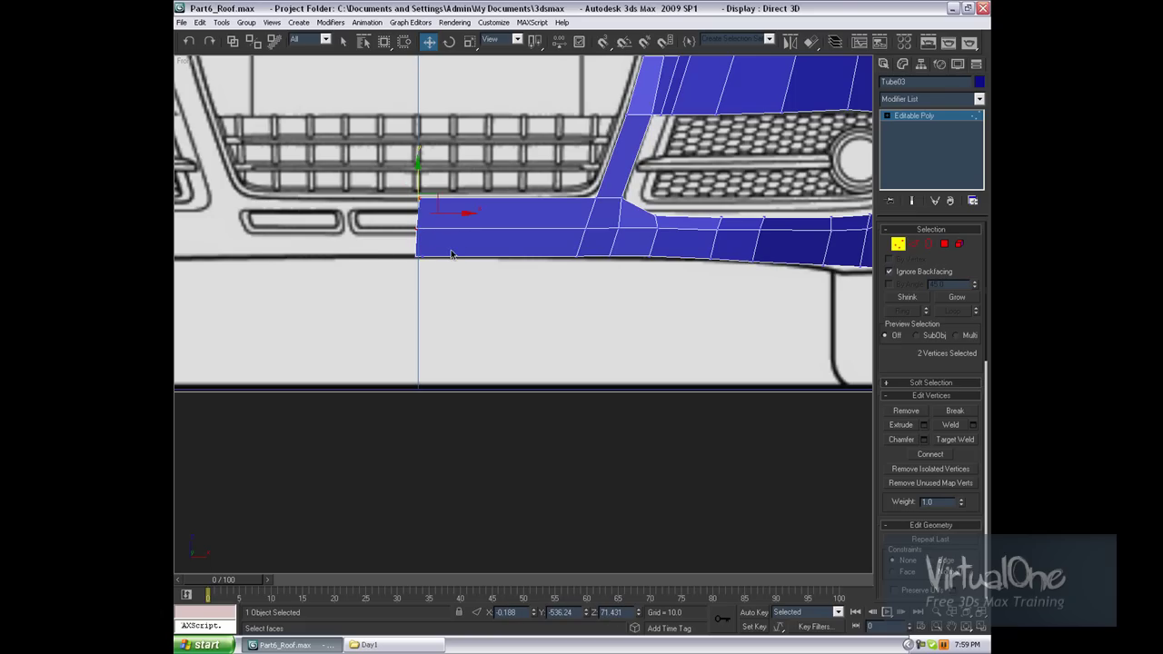
pyautogui.press('t')
pyautogui.moveTo(521, 255)
pyautogui.mouseDown(button='middle')
pyautogui.moveTo(641, 264)
pyautogui.moveTo(487, 367)
pyautogui.mouseUp(button='middle')
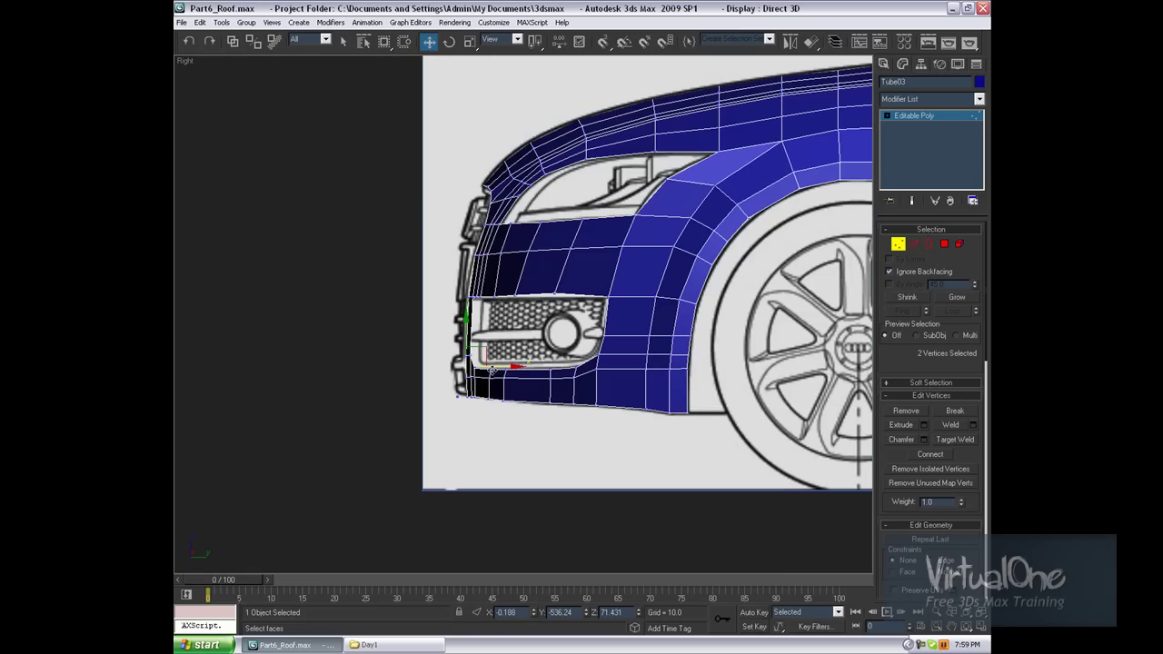
pyautogui.moveTo(487, 367); pyautogui.dragTo(474, 367)
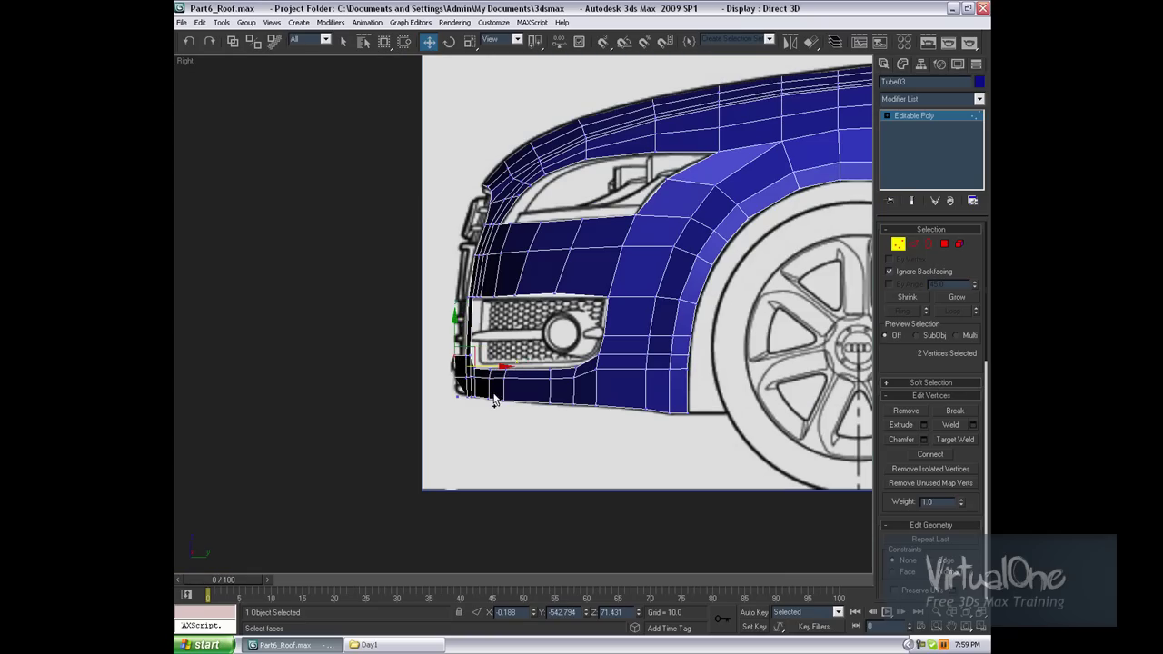
pyautogui.click(461, 407)
# Step: In the Left view, slide the bumper end edges back along the bumper, then return to Perspective
pyautogui.press('f')
pyautogui.press('2')
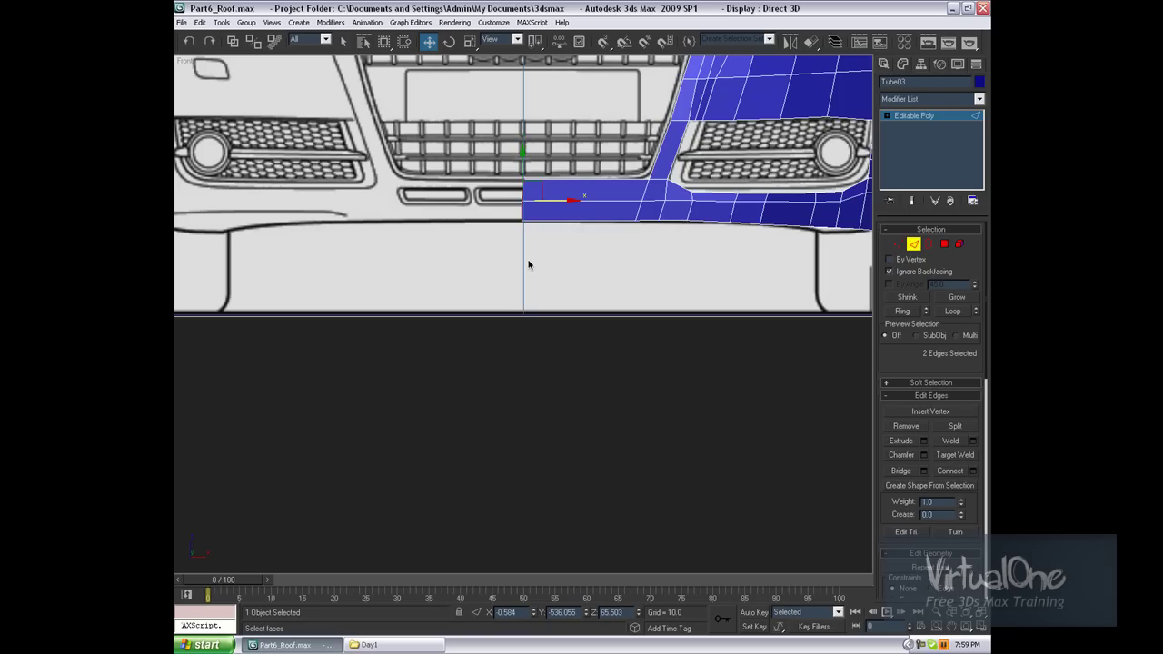
pyautogui.press('l')
pyautogui.scroll(2, 180, 271)
pyautogui.moveTo(180, 271)
pyautogui.mouseDown(button='middle')
pyautogui.moveTo(218, 266)
pyautogui.moveTo(347, 365)
pyautogui.mouseUp(button='middle')
pyautogui.moveTo(373, 350); pyautogui.dragTo(363, 352)
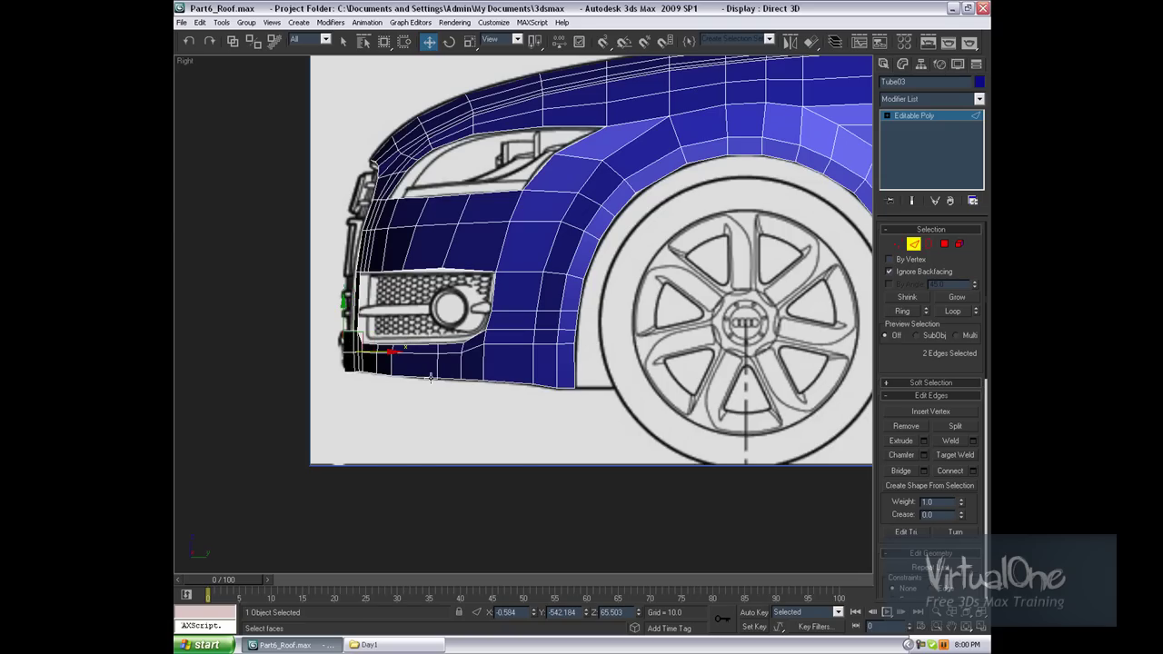
pyautogui.press('p')
pyautogui.press('0')
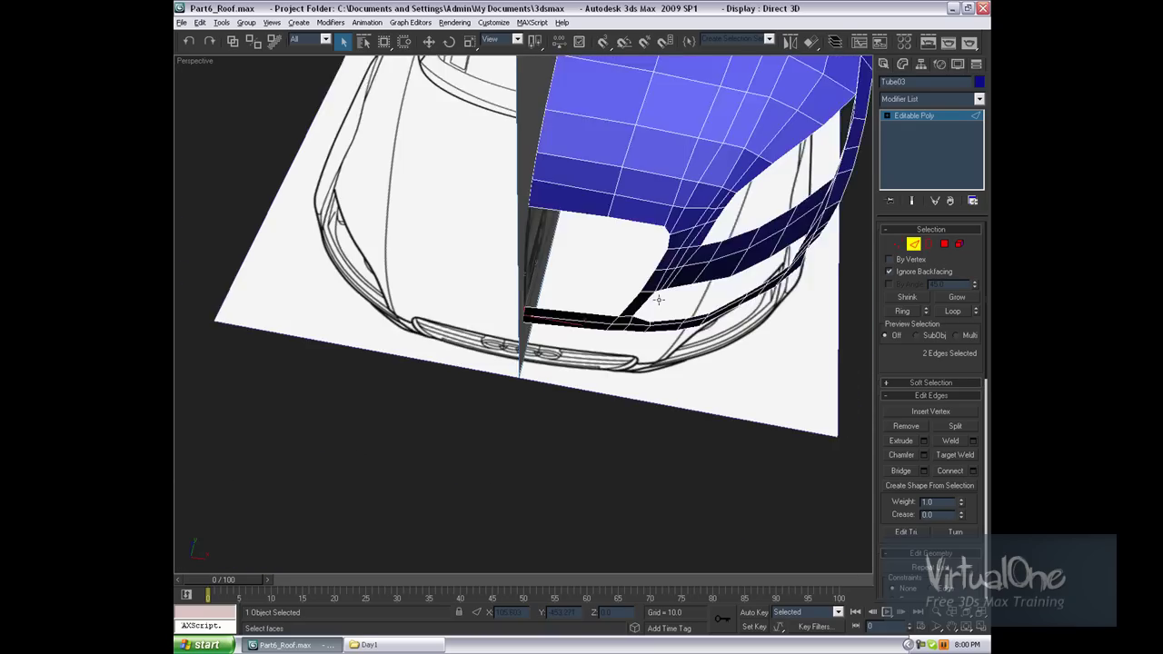
# Step: Reselect the car body mesh in Edge mode after accidentally picking the floor blueprint plane
pyautogui.click(831, 302)
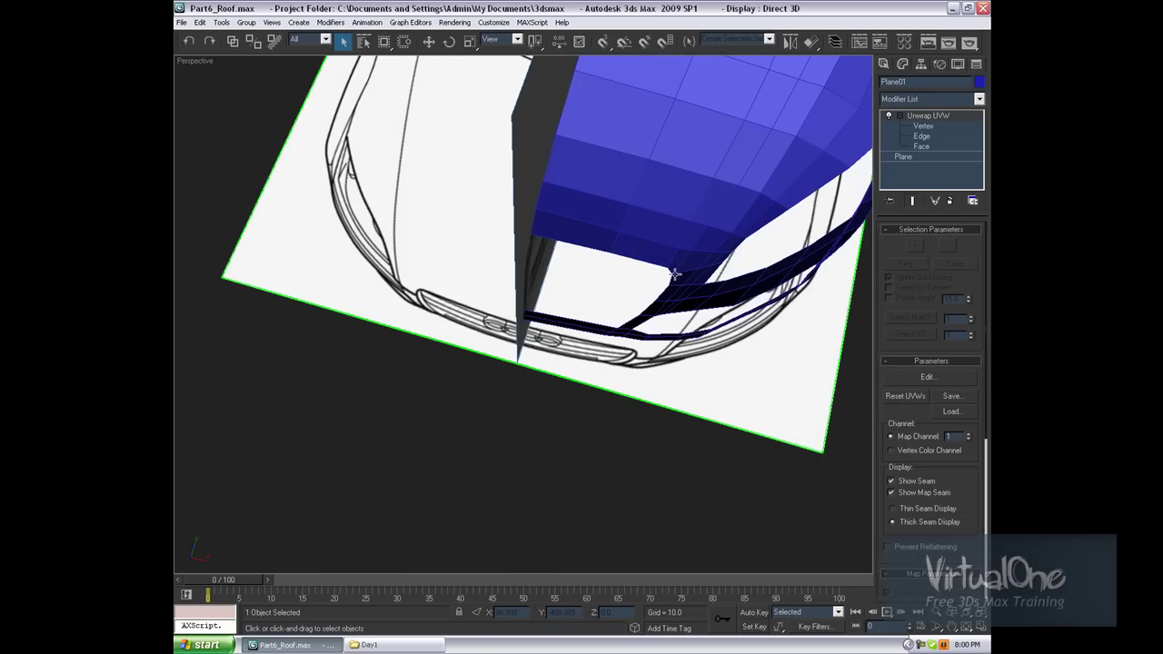
pyautogui.click(617, 489)
pyautogui.click(652, 246)
pyautogui.click(914, 245)
pyautogui.press('2')
pyautogui.click(641, 323)
pyautogui.click(639, 406)
pyautogui.hotkey('ctrl', 'z')
pyautogui.click(599, 479)
pyautogui.click(661, 264)
pyautogui.click(913, 245)
# Step: Add a connecting edge across the new bumper strip edges with Connect
pyautogui.click(584, 332)
pyautogui.click(902, 311)
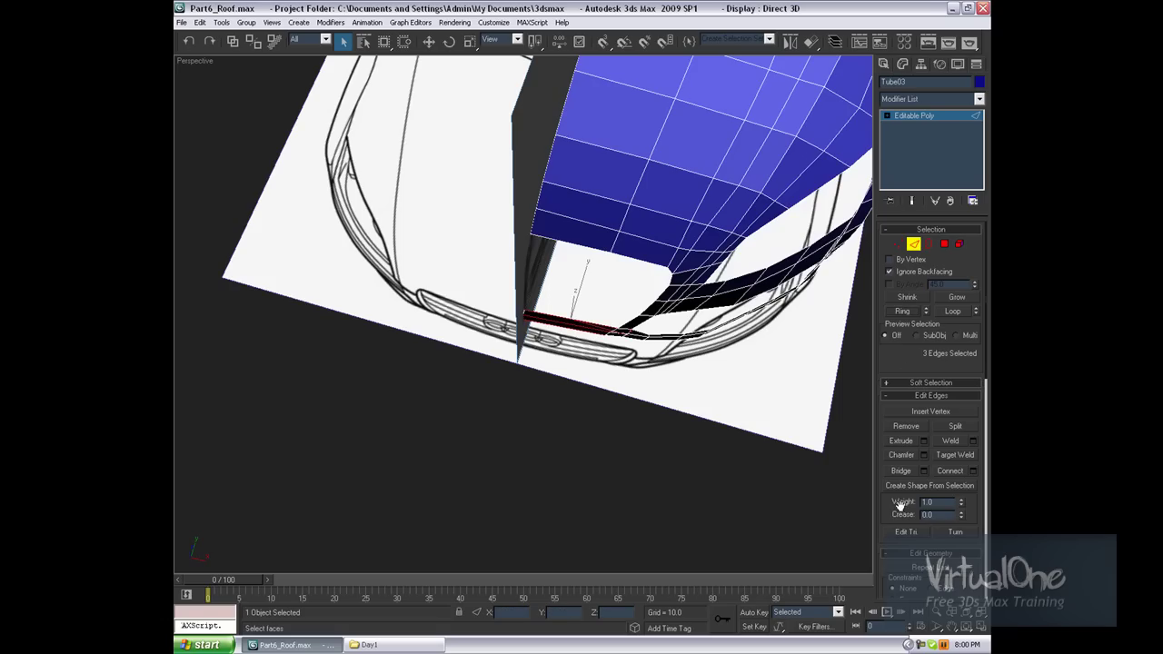
pyautogui.click(970, 471)
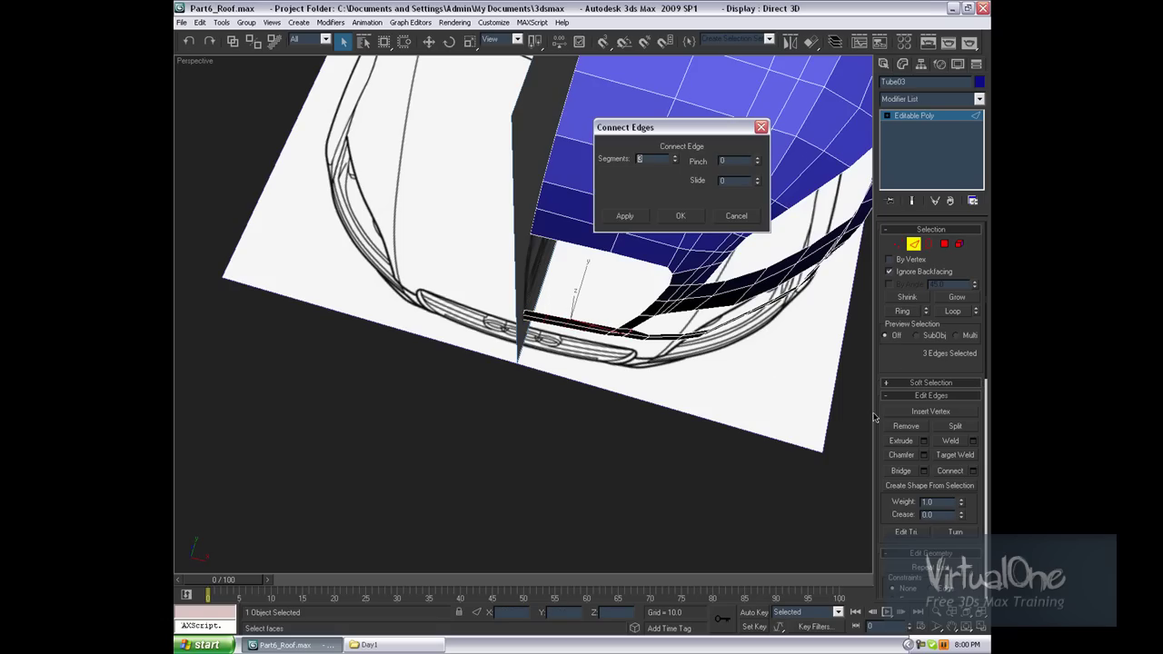
pyautogui.click(680, 217)
pyautogui.press('z')
pyautogui.moveTo(657, 248)
pyautogui.keyDown('alt'); pyautogui.mouseDown(button='middle')
pyautogui.moveTo(568, 348)
pyautogui.moveTo(549, 311)
pyautogui.mouseUp(button='middle'); pyautogui.keyUp('alt')
# Step: Move the new vertices to follow the bumper outline, then orbit out and deselect
pyautogui.press('1')
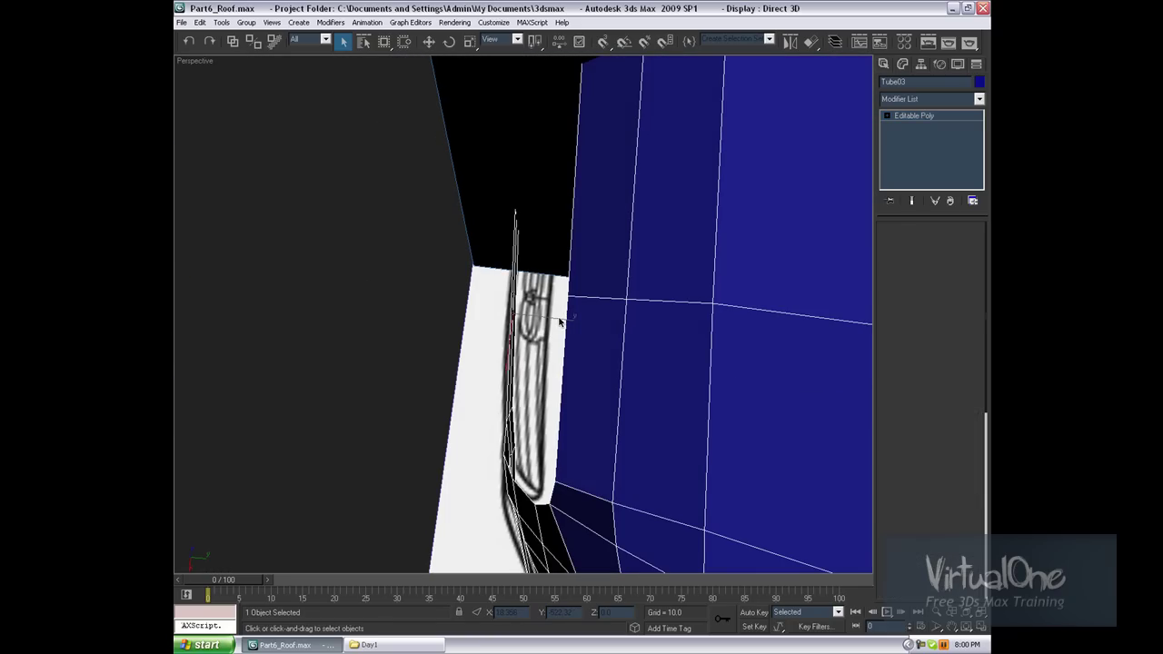
pyautogui.moveTo(485, 307)
pyautogui.mouseDown()
pyautogui.moveTo(533, 325)
pyautogui.moveTo(550, 316)
pyautogui.moveTo(549, 338)
pyautogui.mouseUp()
pyautogui.click(429, 42)
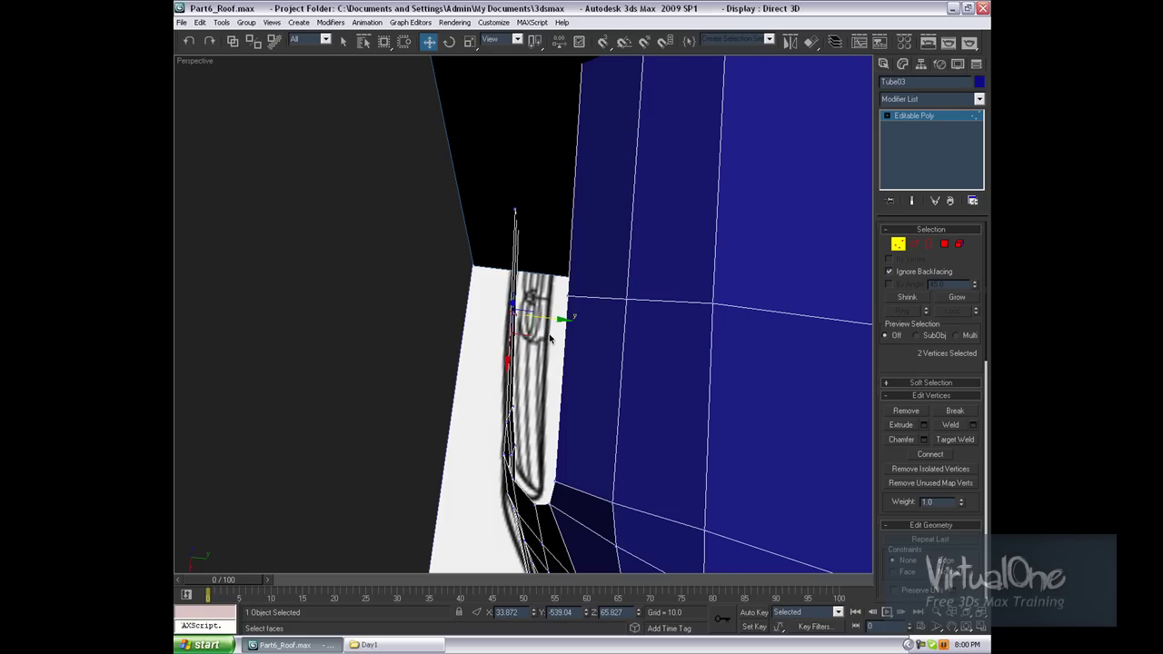
pyautogui.moveTo(485, 291); pyautogui.dragTo(548, 323)
pyautogui.keyDown('alt'); pyautogui.moveTo(528, 345); pyautogui.dragTo(587, 330, button='middle'); pyautogui.keyUp('alt')
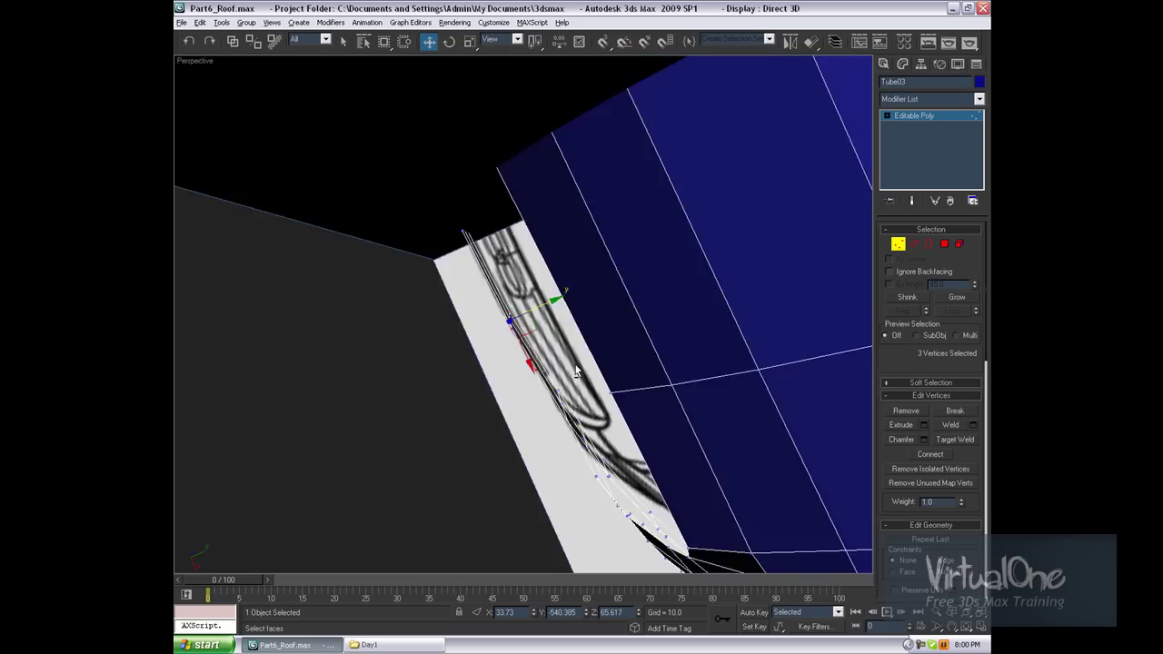
pyautogui.scroll(-3, 587, 330)
pyautogui.click(486, 441)
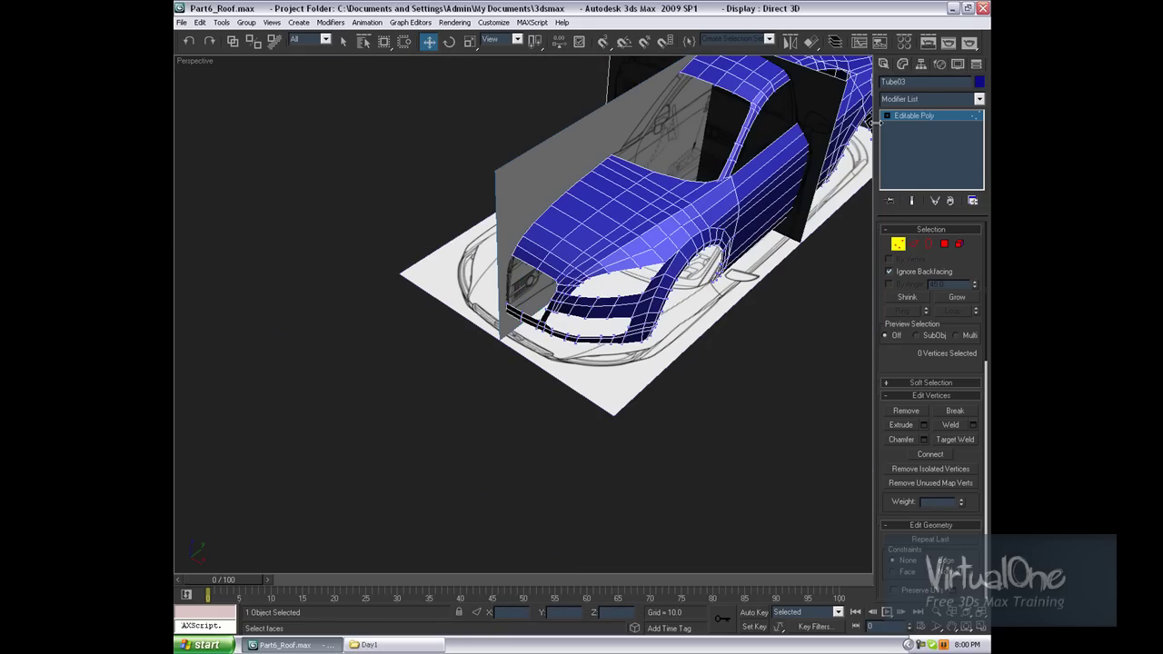
# Step: Orbit toward the wheel arch and reselect the car body in Edge mode
pyautogui.click(886, 64)
pyautogui.keyDown('alt'); pyautogui.moveTo(859, 193); pyautogui.dragTo(749, 413, button='middle'); pyautogui.keyUp('alt')
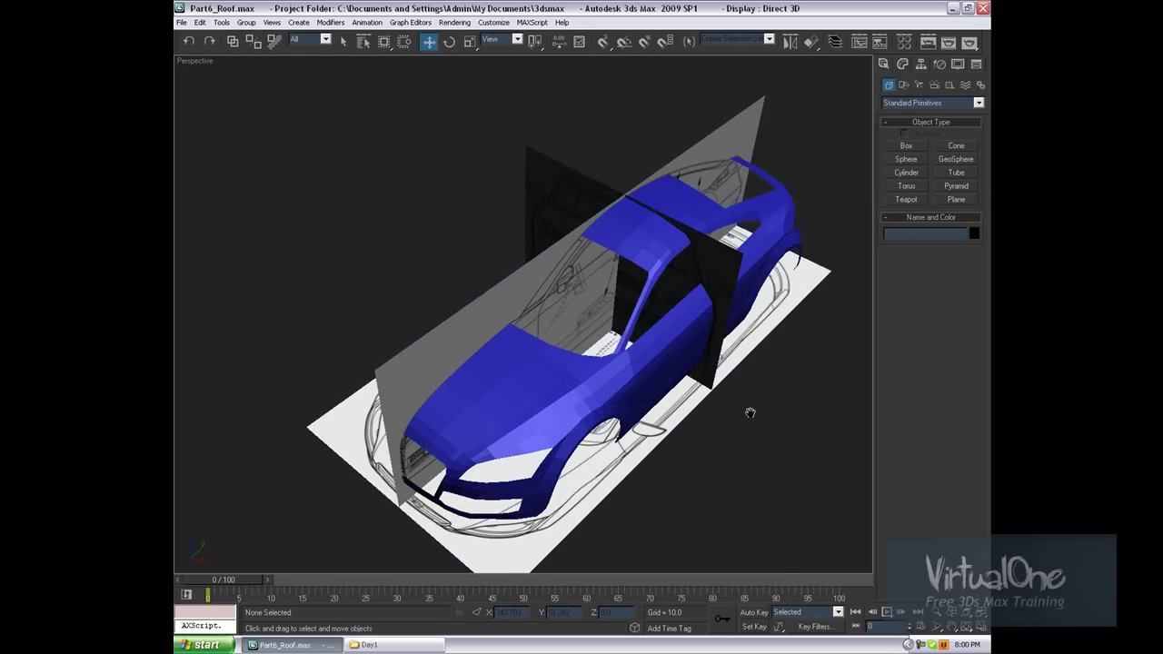
pyautogui.keyDown('alt'); pyautogui.moveTo(796, 377); pyautogui.dragTo(663, 349, button='middle'); pyautogui.keyUp('alt')
pyautogui.scroll(3, 507, 290)
pyautogui.scroll(3, 477, 284)
pyautogui.scroll(2, 458, 273)
pyautogui.click(572, 179)
pyautogui.click(902, 65)
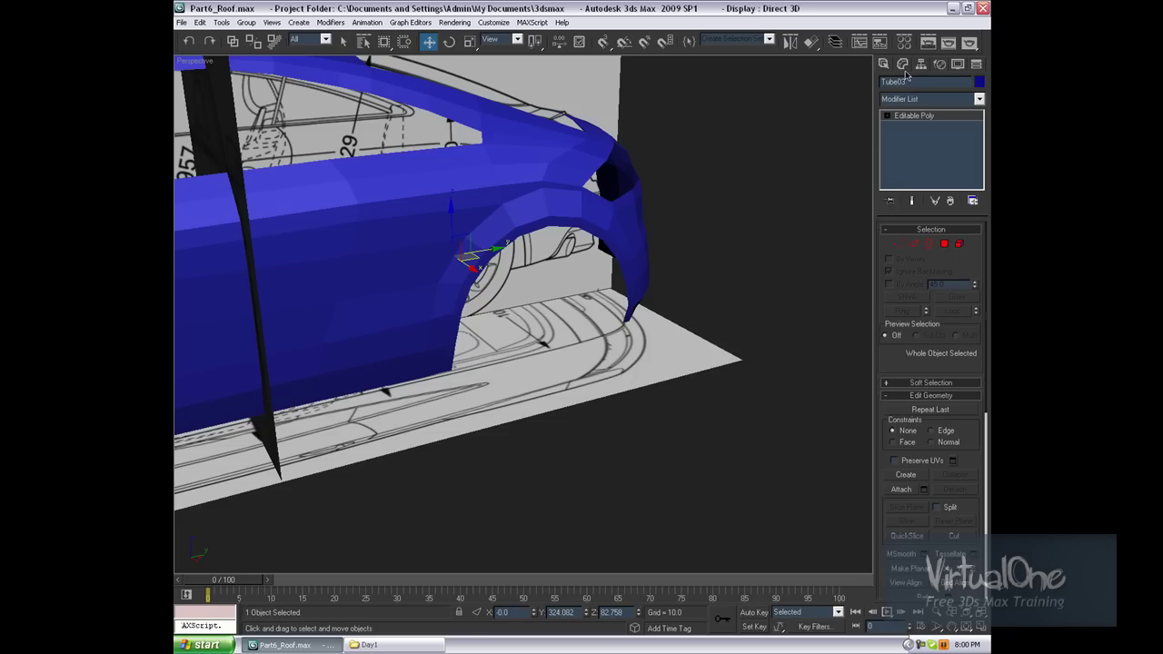
pyautogui.click(913, 244)
# Step: Loop-select the wheel-arch edges and shift them slightly along X to fit the blueprint
pyautogui.click(646, 256)
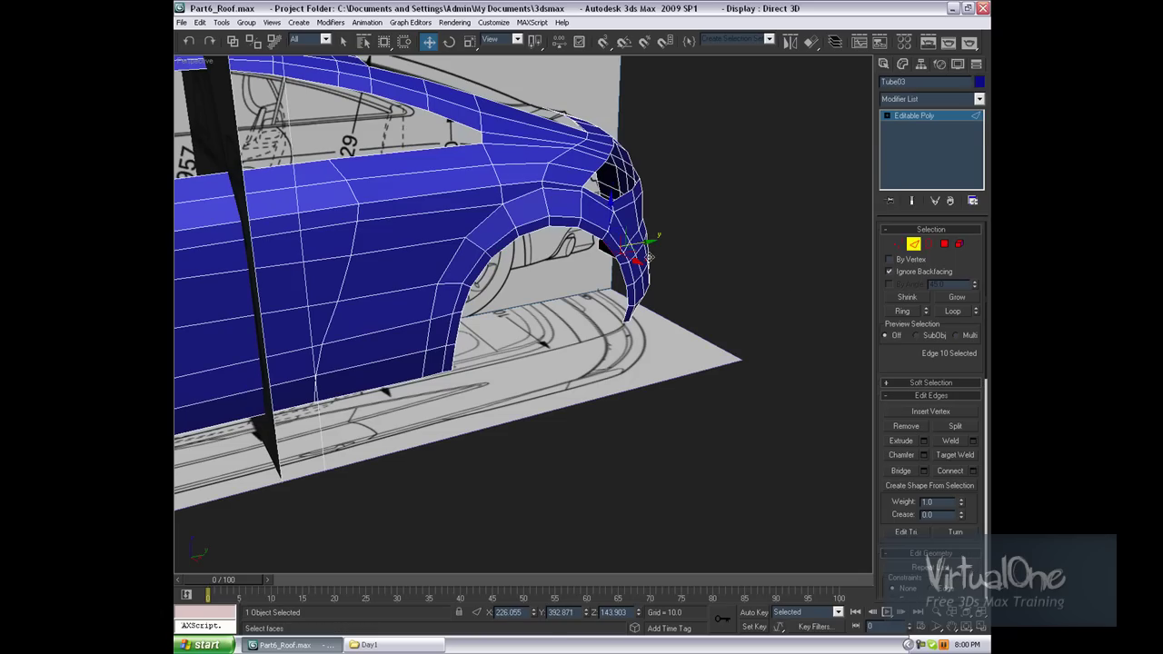
pyautogui.click(952, 311)
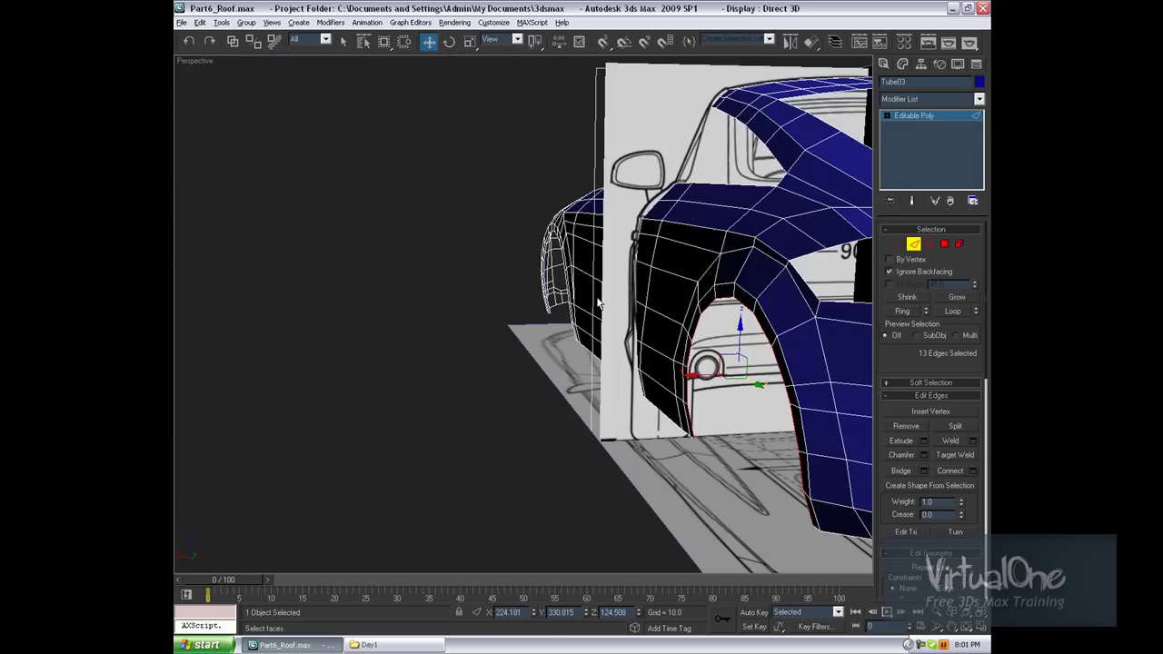
pyautogui.moveTo(709, 375); pyautogui.dragTo(711, 372)
pyautogui.click(438, 420)
pyautogui.moveTo(438, 420)
pyautogui.keyDown('alt'); pyautogui.mouseDown(button='middle')
pyautogui.moveTo(490, 418)
pyautogui.moveTo(389, 416)
pyautogui.moveTo(772, 251)
pyautogui.mouseUp(button='middle'); pyautogui.keyUp('alt')
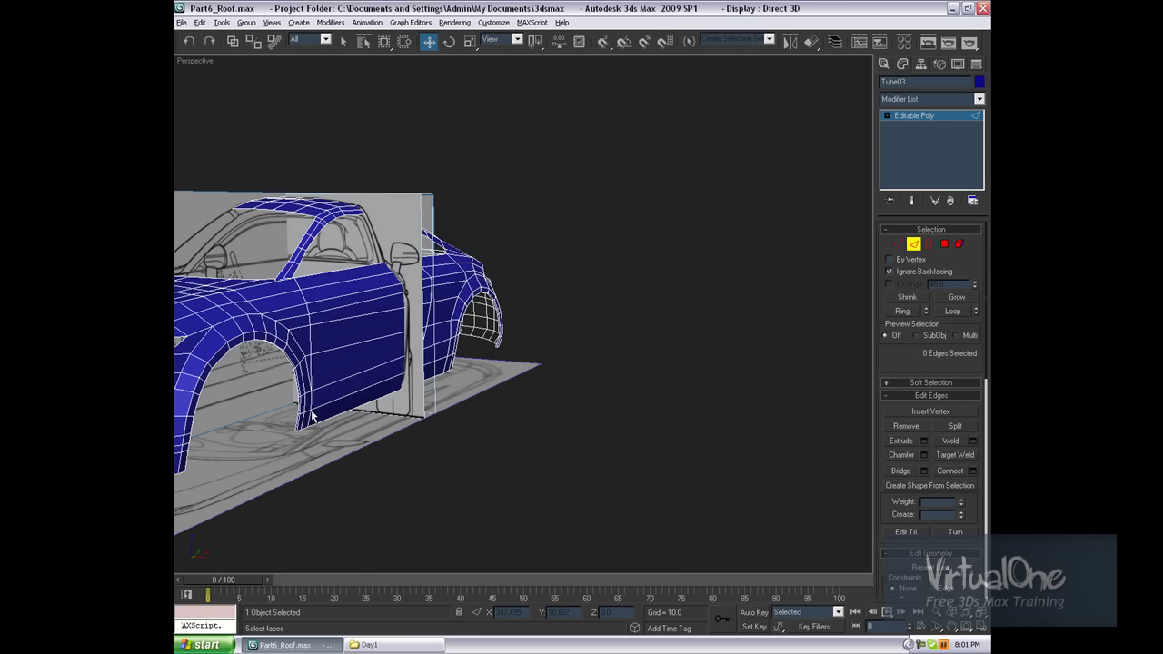
pyautogui.press('F4')
pyautogui.moveTo(740, 334)
pyautogui.keyDown('alt'); pyautogui.mouseDown(button='middle')
pyautogui.moveTo(690, 273)
pyautogui.moveTo(716, 376)
pyautogui.moveTo(750, 328)
pyautogui.moveTo(574, 339)
pyautogui.moveTo(711, 352)
pyautogui.moveTo(689, 282)
pyautogui.mouseUp(button='middle'); pyautogui.keyUp('alt')
# Step: Add a Symmetry modifier and change its mirror axis so the half body mirrors
pyautogui.scroll(5, 672, 339)
pyautogui.click(980, 100)
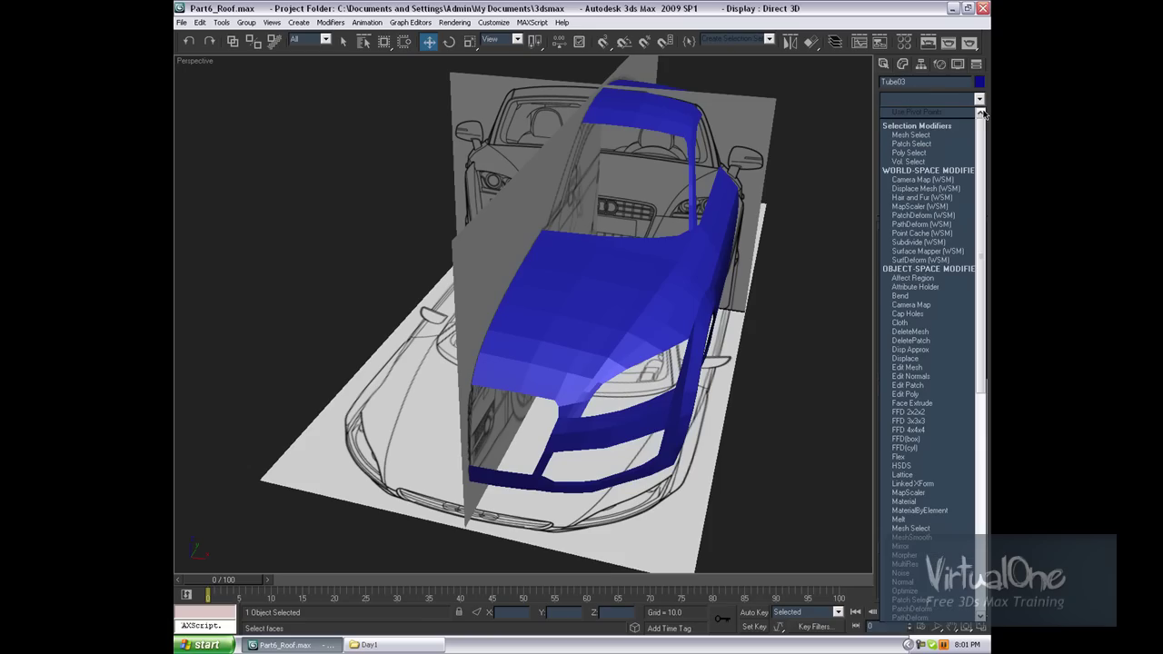
pyautogui.moveTo(983, 136); pyautogui.dragTo(981, 354)
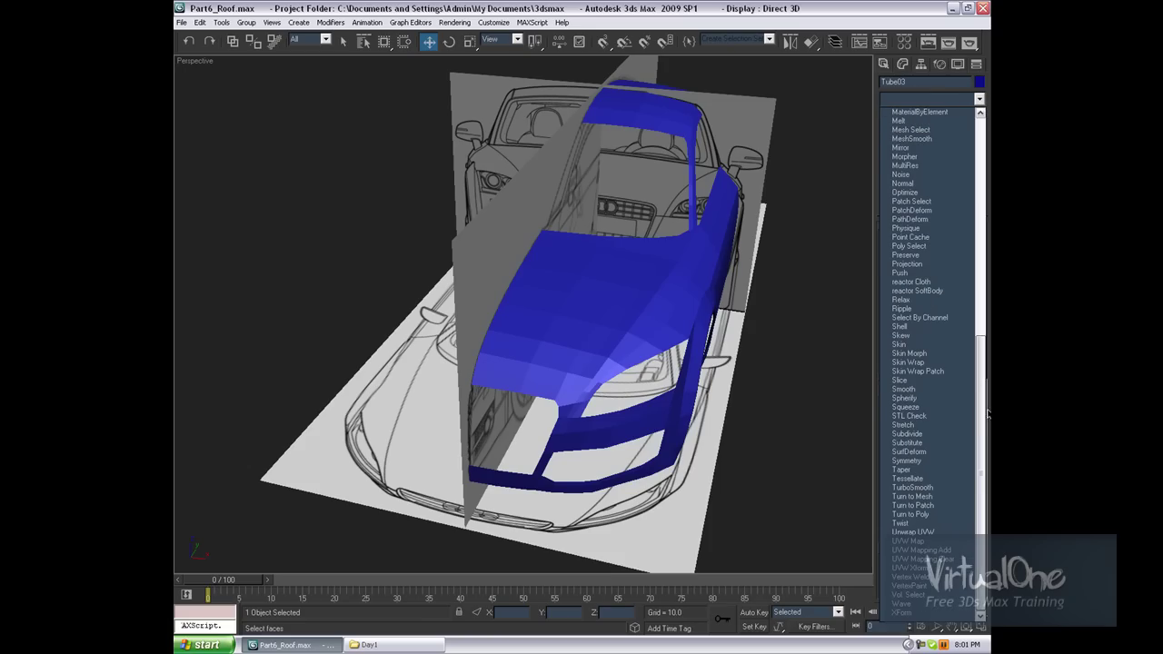
pyautogui.click(937, 462)
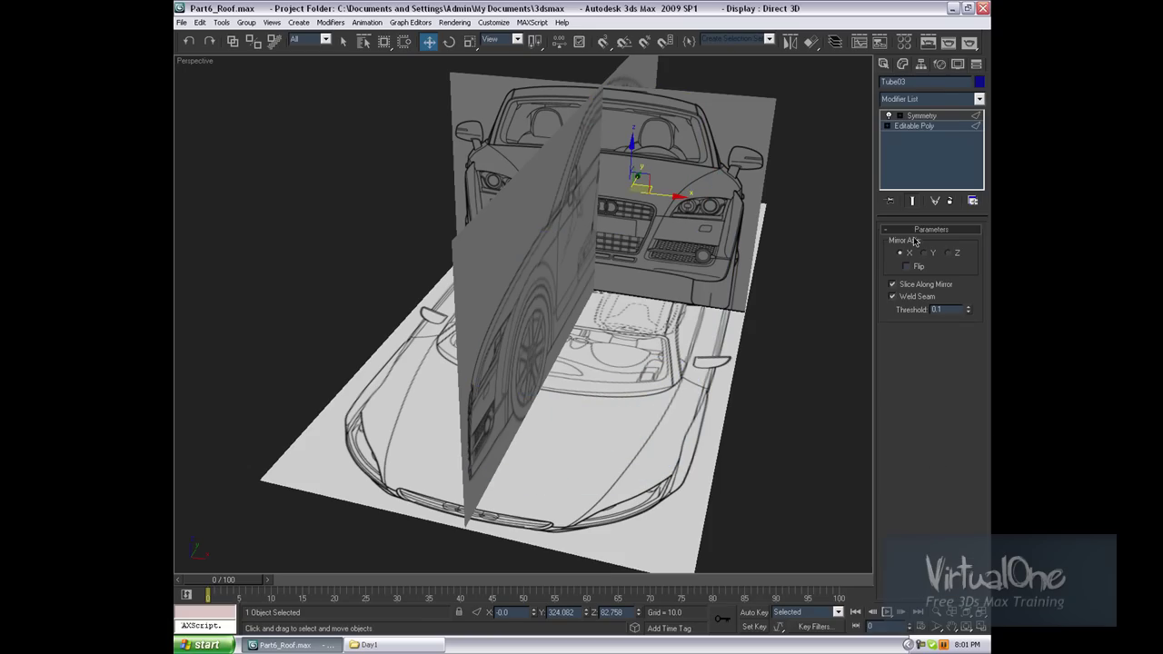
pyautogui.click(948, 254)
# Step: Deselect the body and orbit around the full mirrored car to inspect both sides
pyautogui.keyDown('alt'); pyautogui.moveTo(643, 347); pyautogui.dragTo(811, 158, button='middle'); pyautogui.keyUp('alt')
pyautogui.click(882, 64)
pyautogui.click(802, 212)
pyautogui.moveTo(803, 212)
pyautogui.keyDown('alt'); pyautogui.mouseDown(button='middle')
pyautogui.moveTo(772, 223)
pyautogui.moveTo(682, 311)
pyautogui.moveTo(696, 355)
pyautogui.moveTo(688, 303)
pyautogui.moveTo(641, 227)
pyautogui.mouseUp(button='middle'); pyautogui.keyUp('alt')
pyautogui.scroll(-3, 641, 227)
pyautogui.scroll(5, 519, 302)
pyautogui.scroll(3, 519, 302)
pyautogui.scroll(1, 519, 303)
pyautogui.moveTo(519, 302)
pyautogui.mouseDown(button='middle')
pyautogui.moveTo(527, 288)
pyautogui.moveTo(566, 290)
pyautogui.moveTo(339, 238)
pyautogui.mouseUp(button='middle')
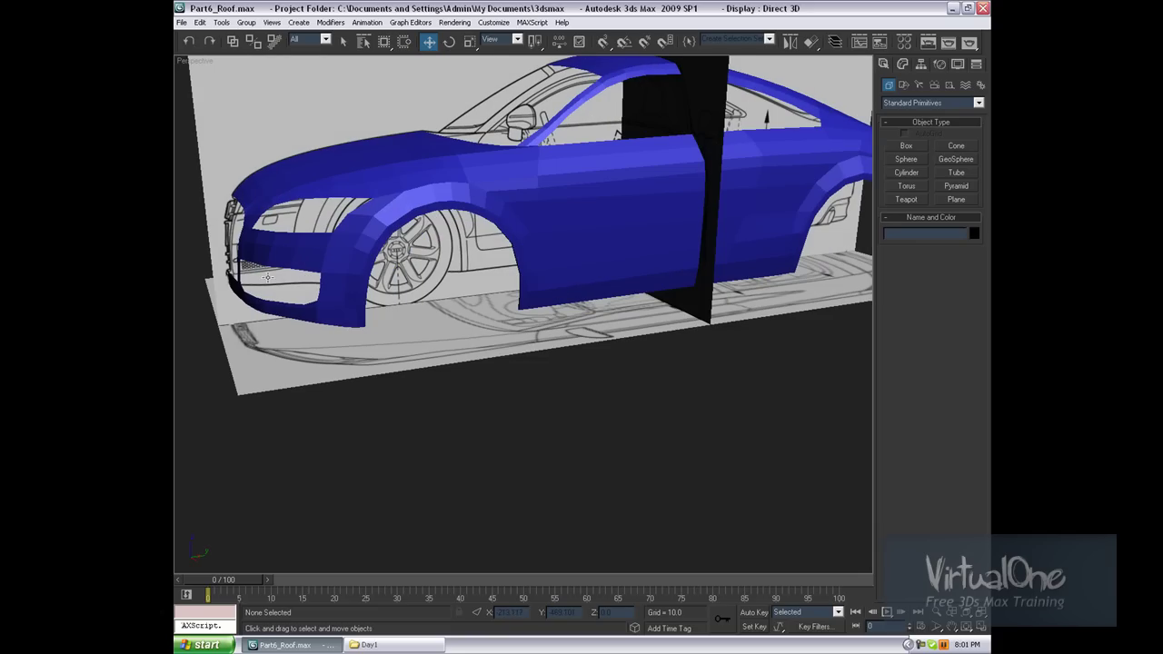
pyautogui.moveTo(410, 311)
pyautogui.keyDown('alt'); pyautogui.mouseDown(button='middle')
pyautogui.moveTo(479, 370)
pyautogui.moveTo(577, 280)
pyautogui.mouseUp(button='middle'); pyautogui.keyUp('alt')
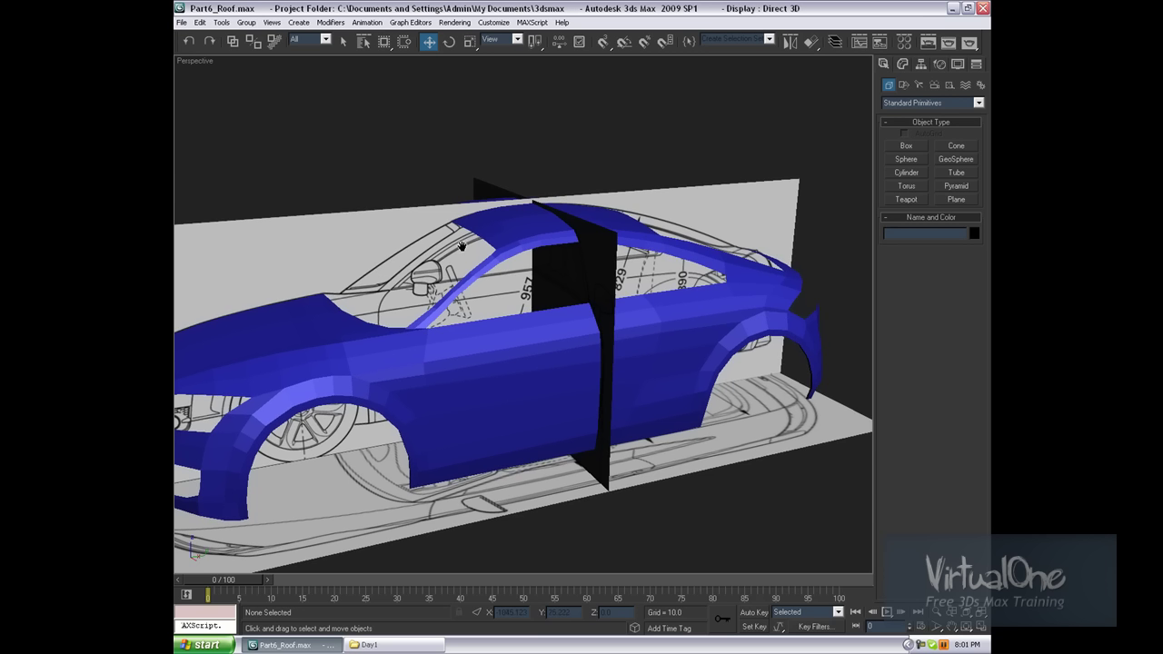
pyautogui.moveTo(797, 311)
pyautogui.keyDown('alt'); pyautogui.mouseDown(button='middle')
pyautogui.moveTo(745, 355)
pyautogui.moveTo(730, 299)
pyautogui.moveTo(845, 275)
pyautogui.moveTo(576, 326)
pyautogui.moveTo(636, 338)
pyautogui.moveTo(784, 278)
pyautogui.moveTo(556, 397)
pyautogui.moveTo(667, 324)
pyautogui.mouseUp(button='middle'); pyautogui.keyUp('alt')
pyautogui.hotkey('shift', 'z')
pyautogui.hotkey('shift', 'z')
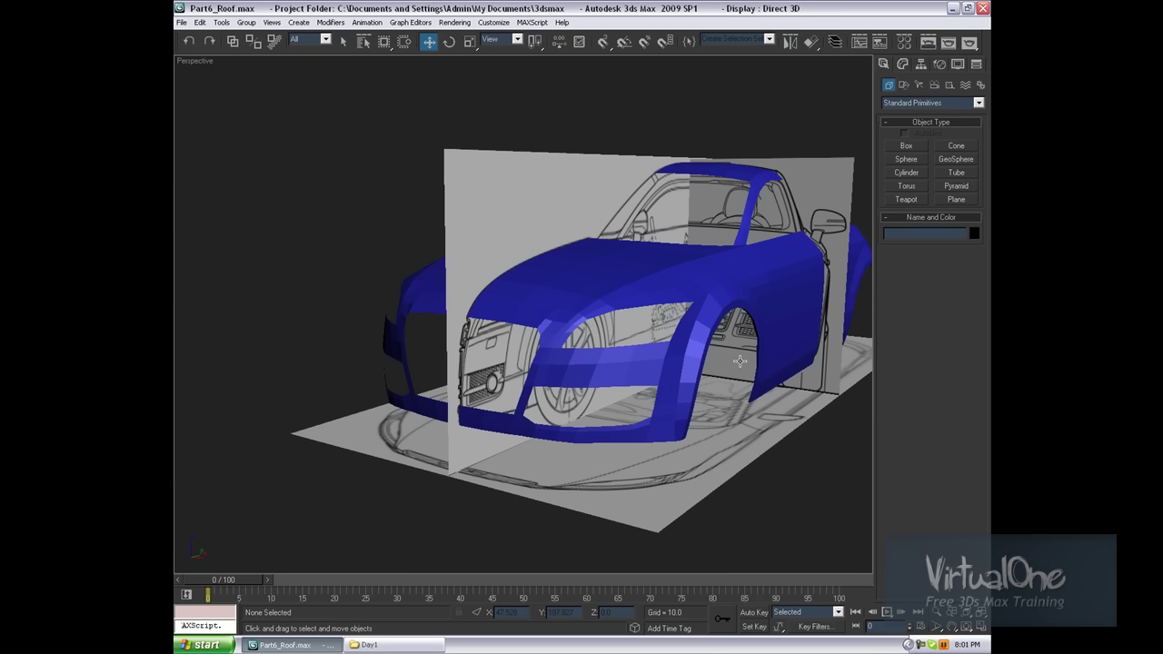